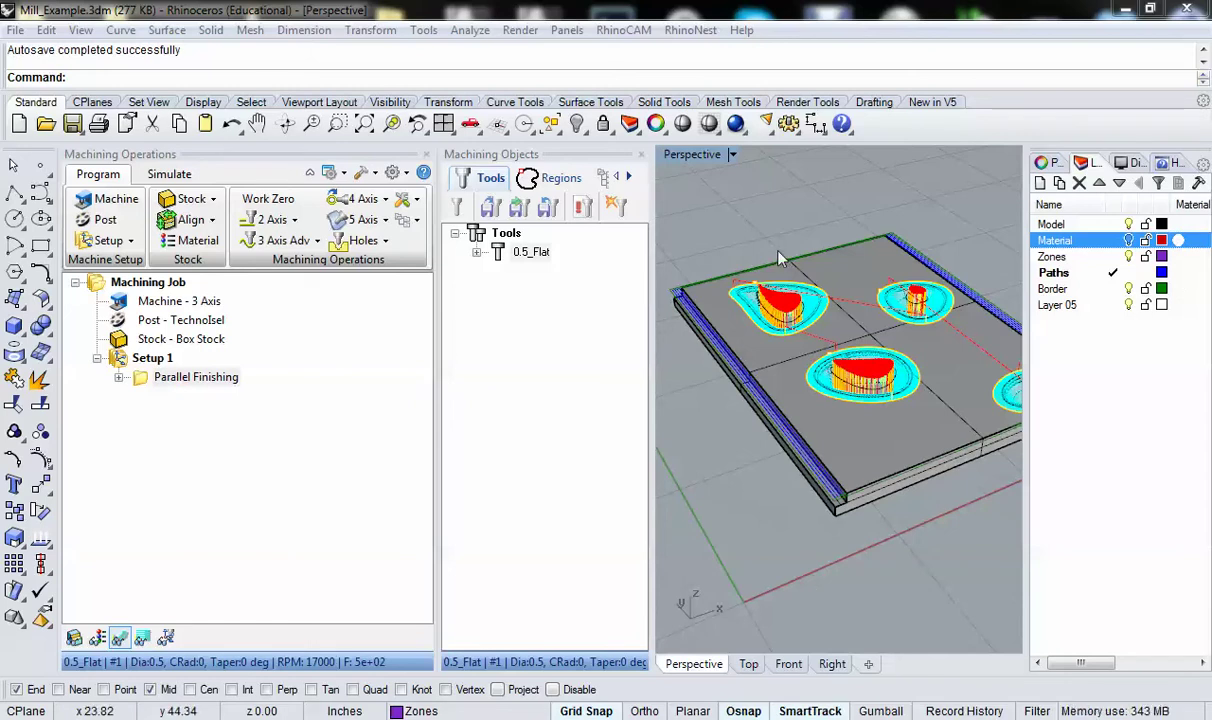
Step: Hide the Parallel Finishing toolpath display and inspect the pockets with their surrounding region curves
right_drag(783, 348, 787, 332)
scroll(789, 333, up, 5)
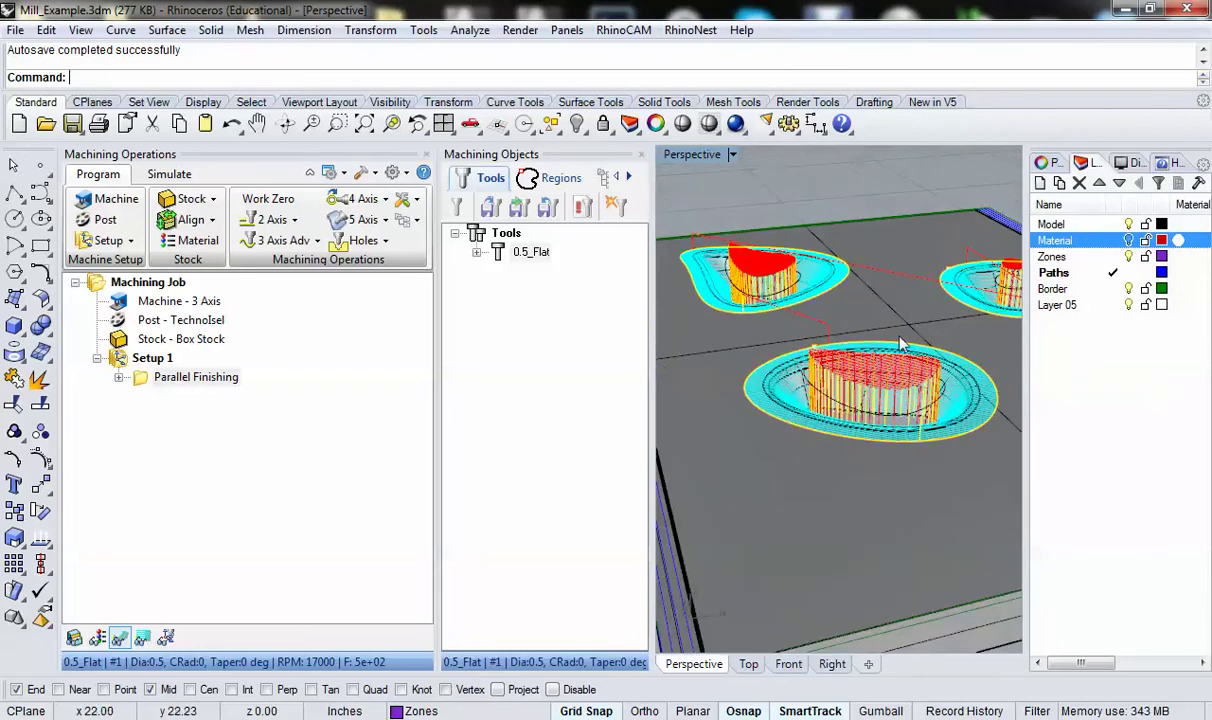
click(142, 383)
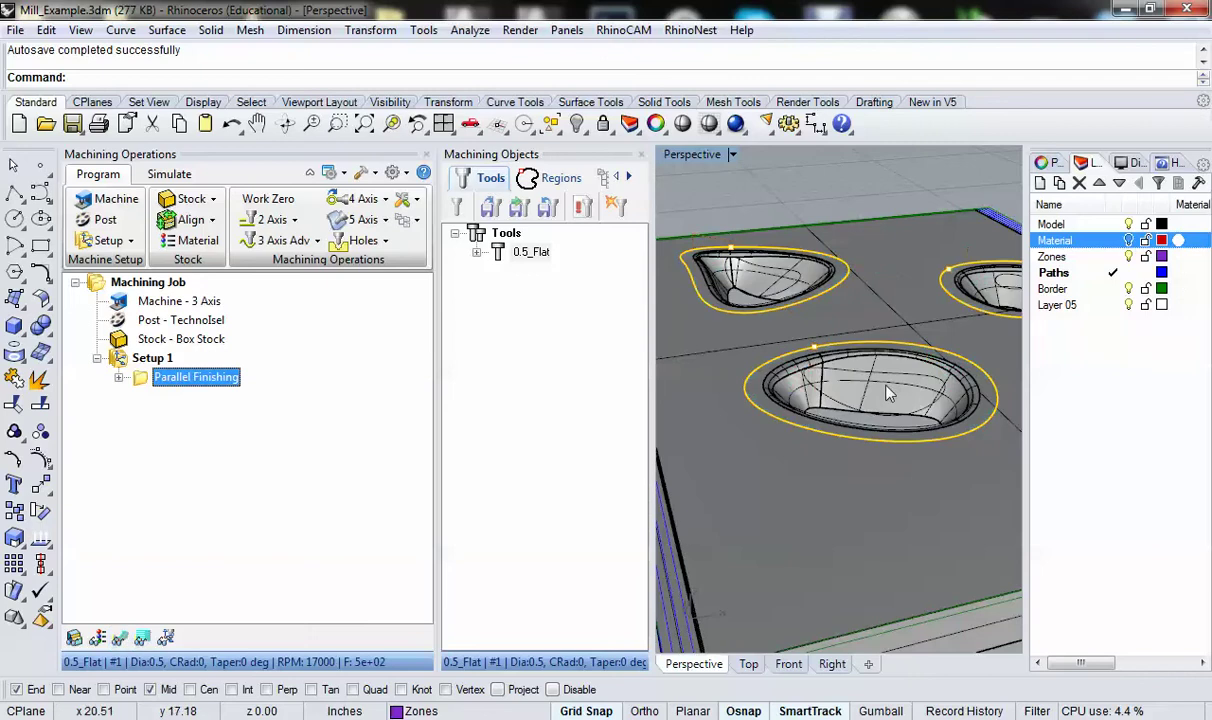
right_drag(818, 404, 848, 423)
scroll(848, 423, down, 5)
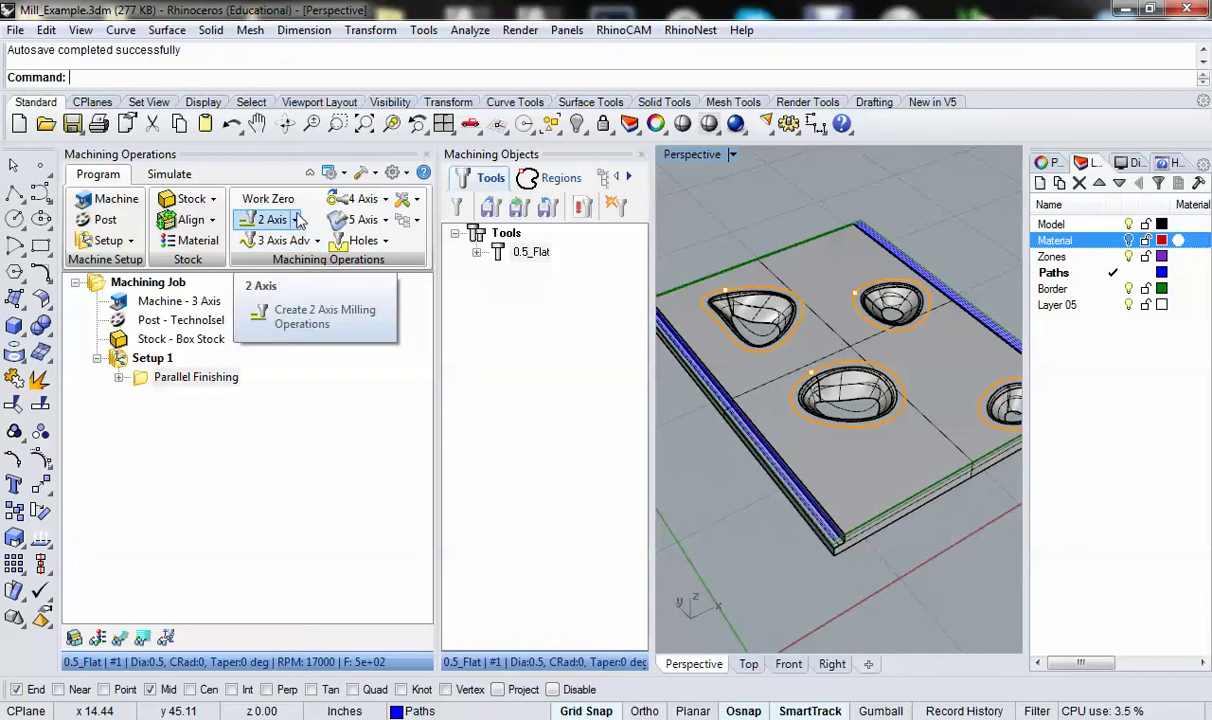
Step: Start a new 2 Axis Engraving operation and move its settings window clear of the model's viewport
click(296, 221)
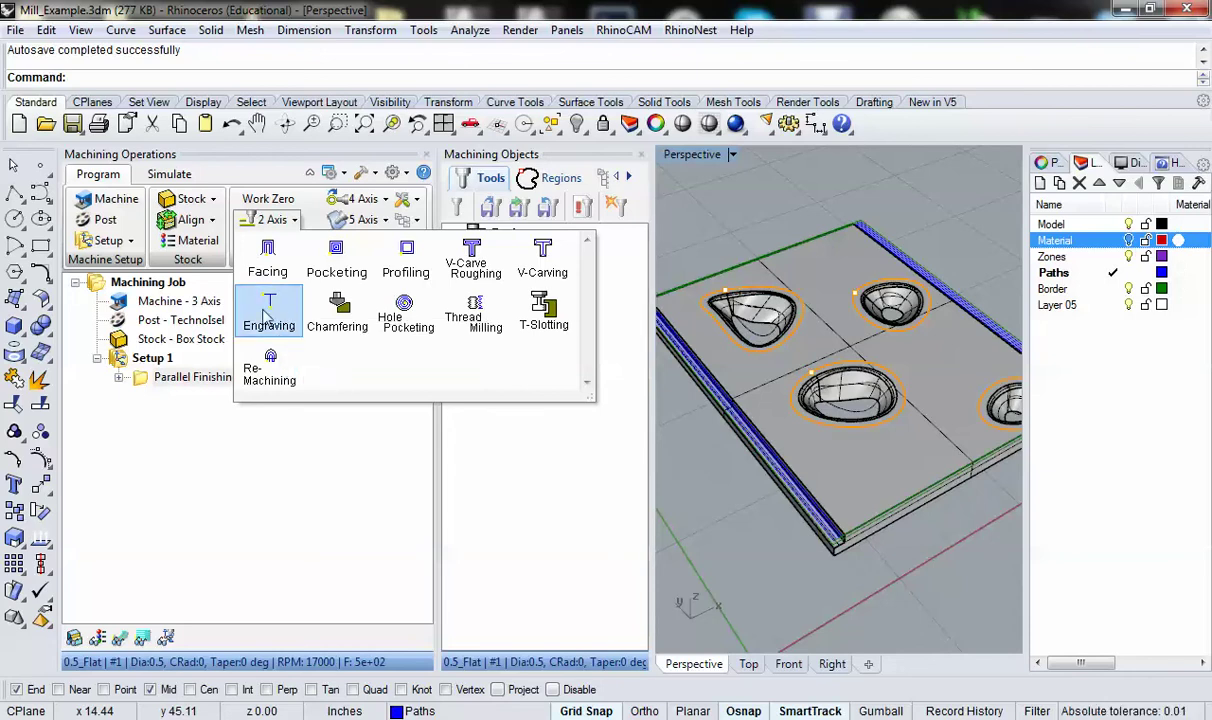
click(270, 312)
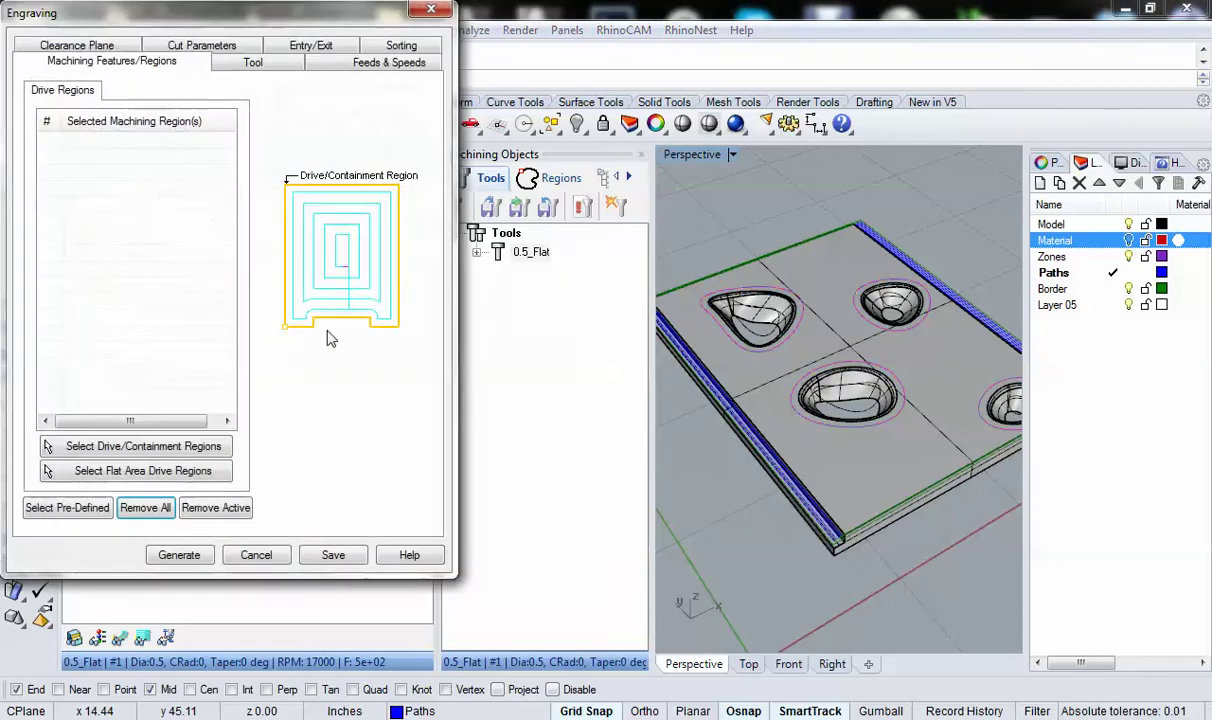
drag(205, 17, 265, 87)
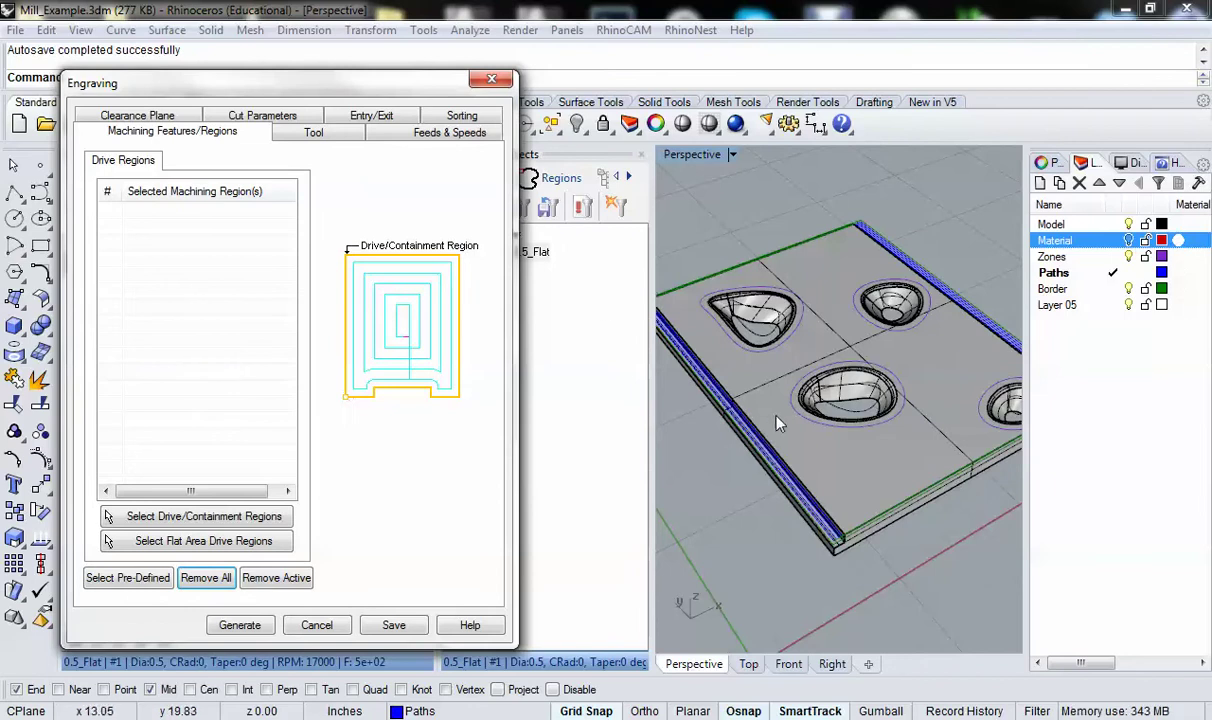
Step: Pick the four blue path curves along the board's left stepped edge as drive regions for the engraving
scroll(801, 352, up, 5)
right_drag(770, 360, 839, 381)
scroll(888, 544, up, 2)
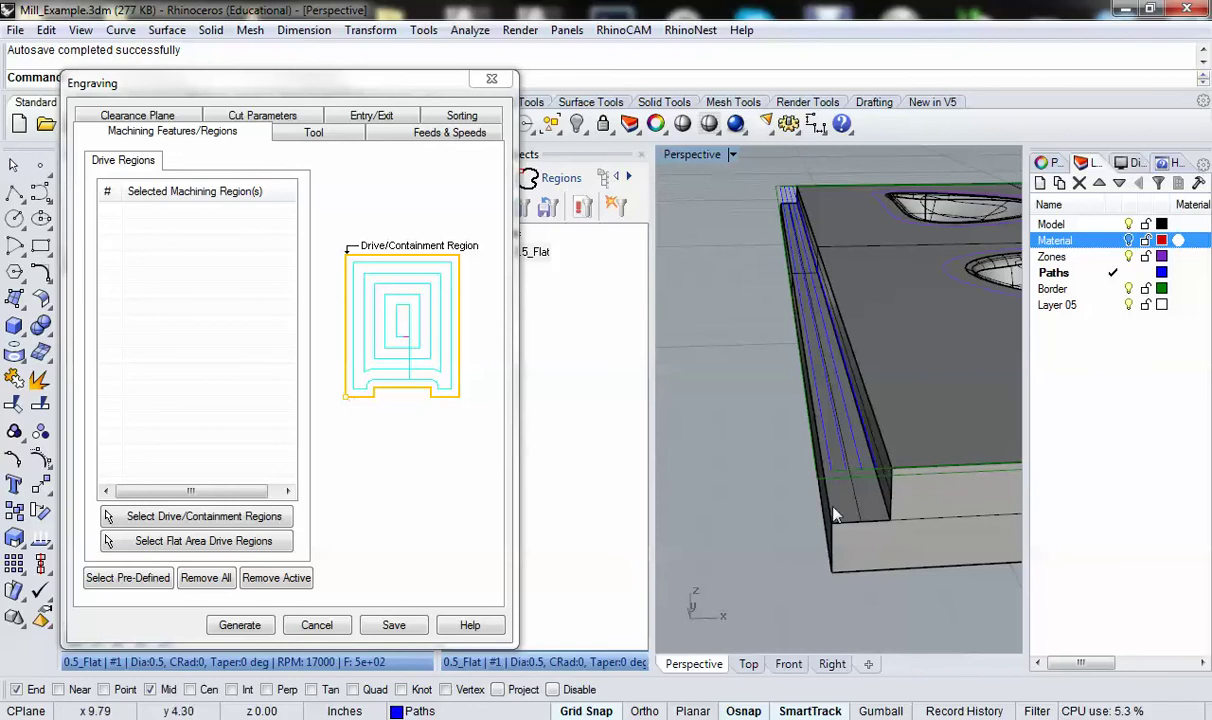
right_drag(797, 443, 795, 255)
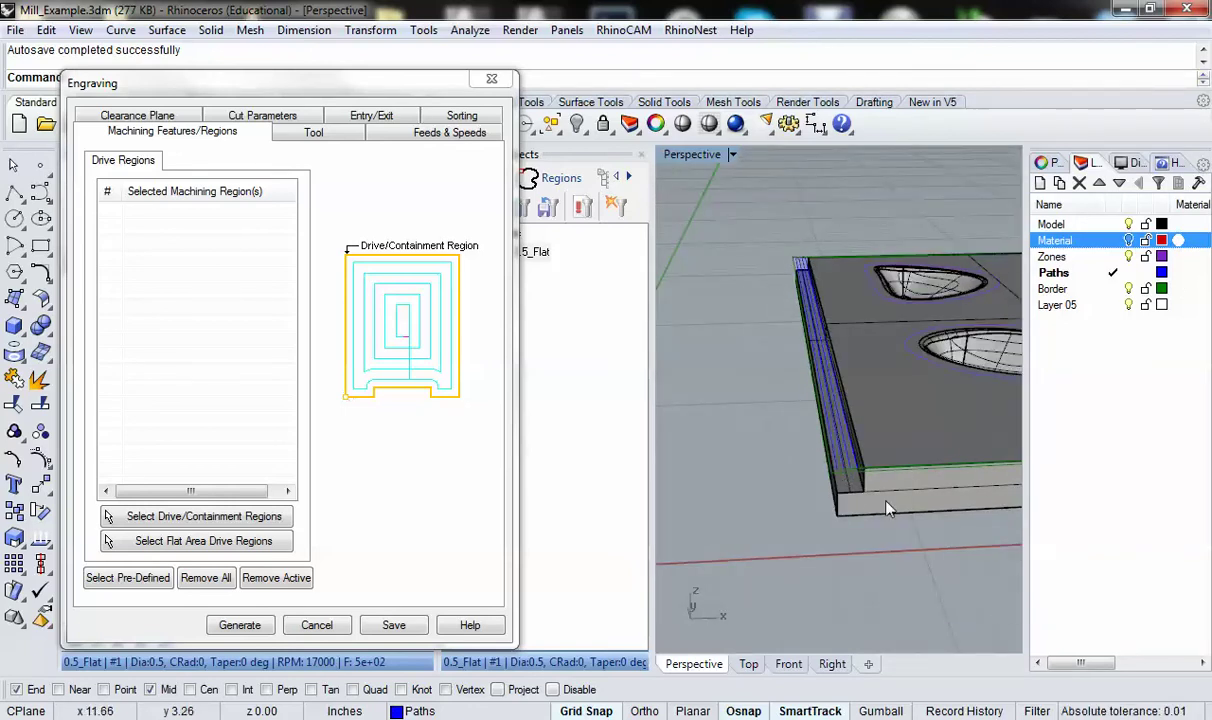
right_drag(808, 476, 885, 483)
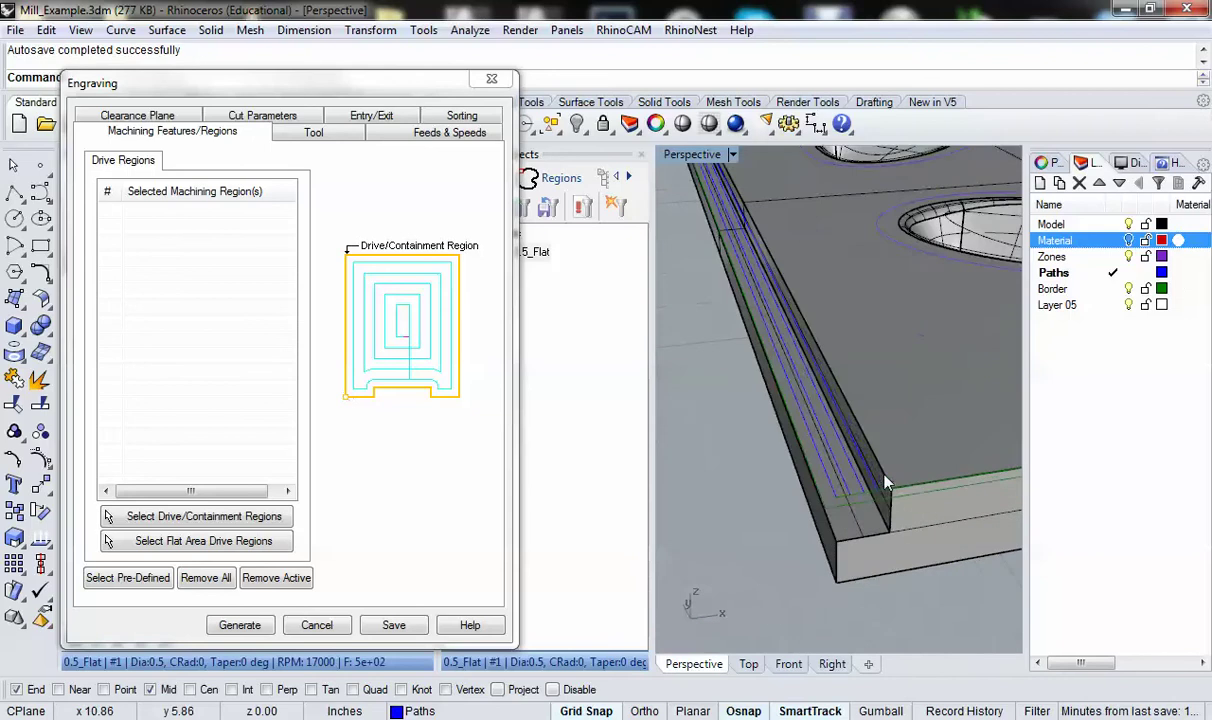
click(140, 518)
right_drag(817, 454, 778, 405)
click(777, 401)
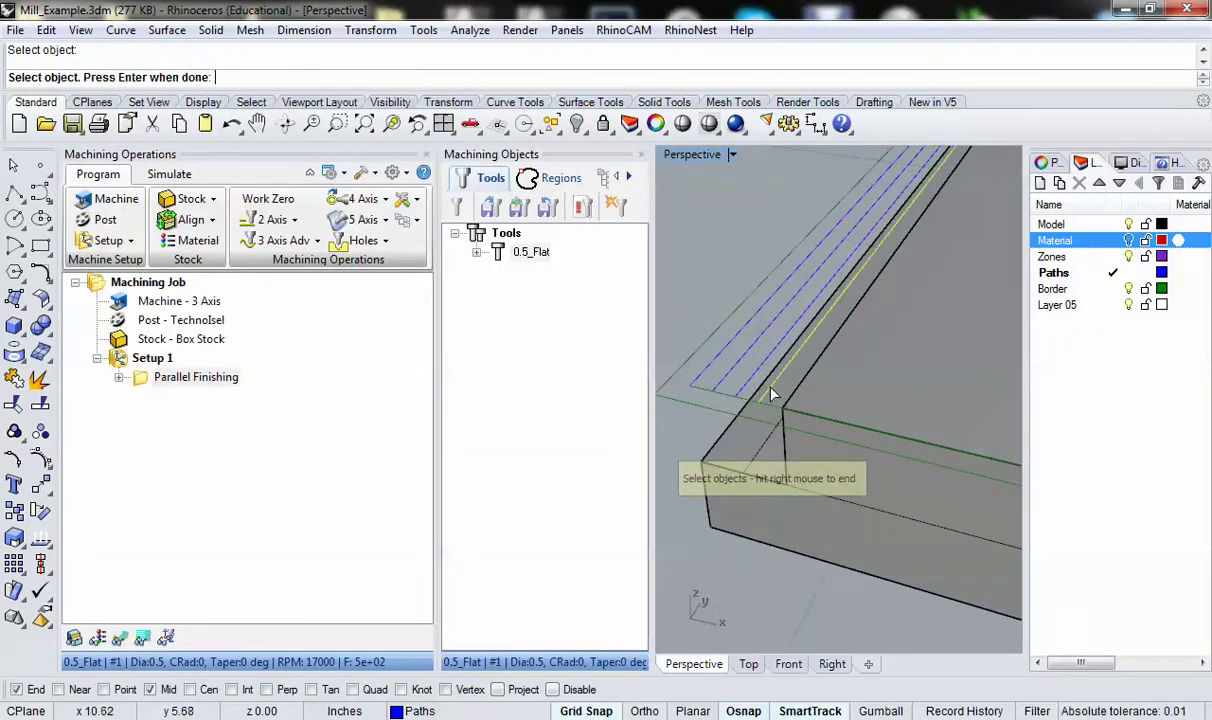
click(714, 370)
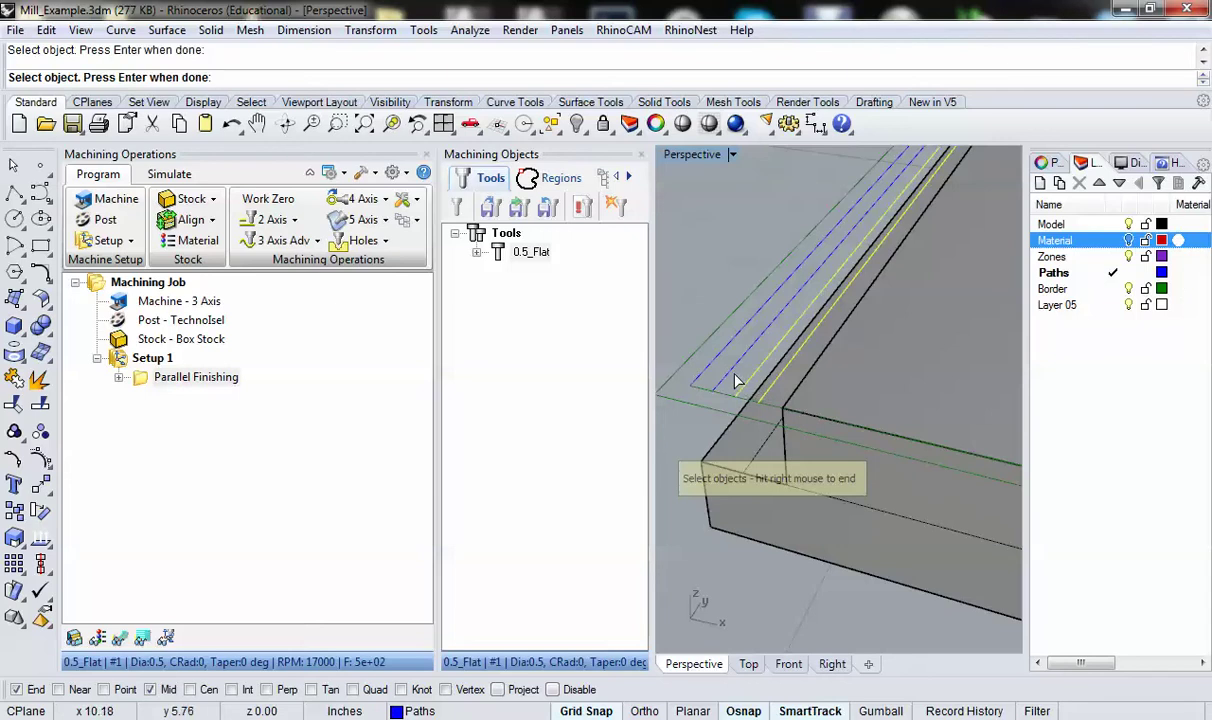
click(702, 362)
click(707, 372)
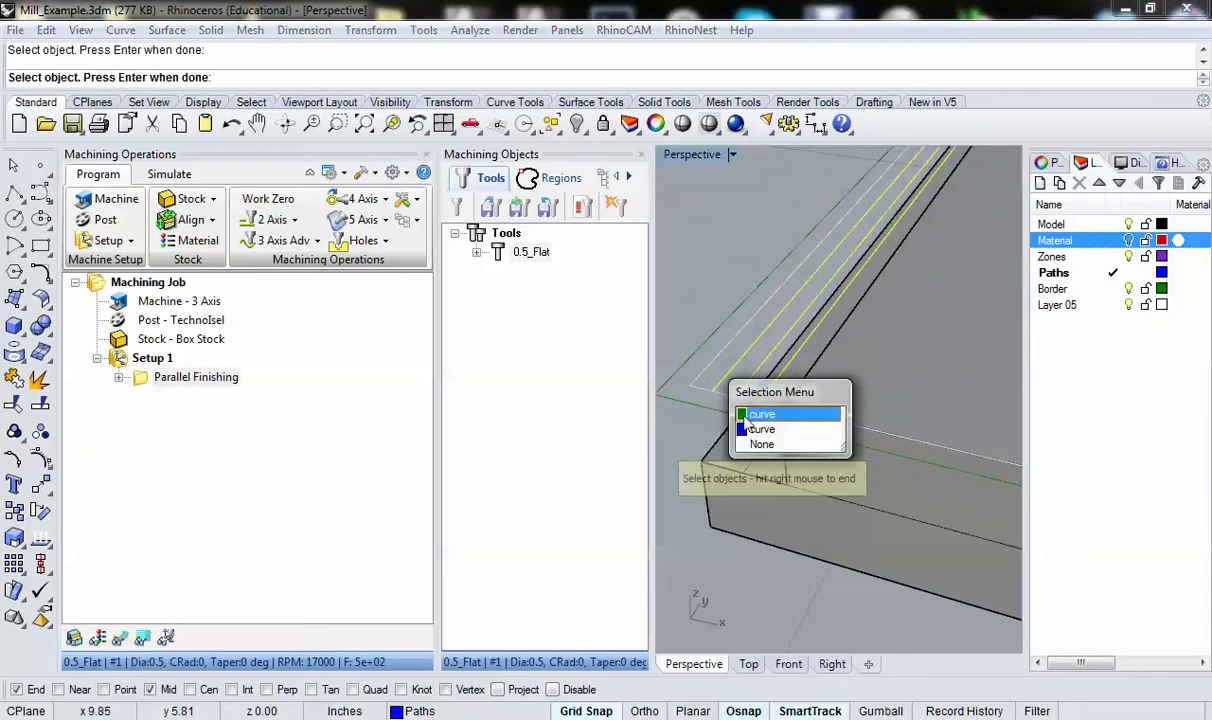
key(Down)
key(Return)
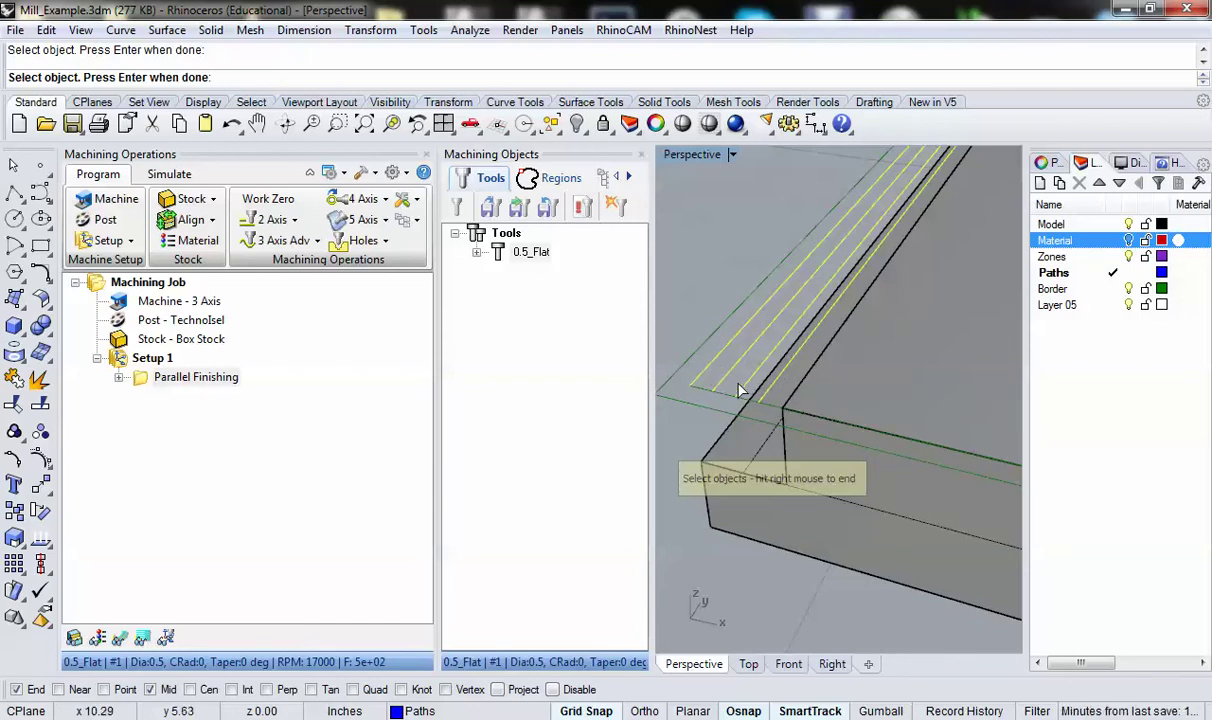
Step: Add the four path curves along the board's opposite stepped edge to the drive regions and finish the selection
scroll(780, 392, down, 3)
mouse_move(780, 387)
right_down()
mouse_move(879, 392)
mouse_move(780, 370)
mouse_move(725, 338)
mouse_move(803, 385)
right_up()
scroll(805, 400, up, 3)
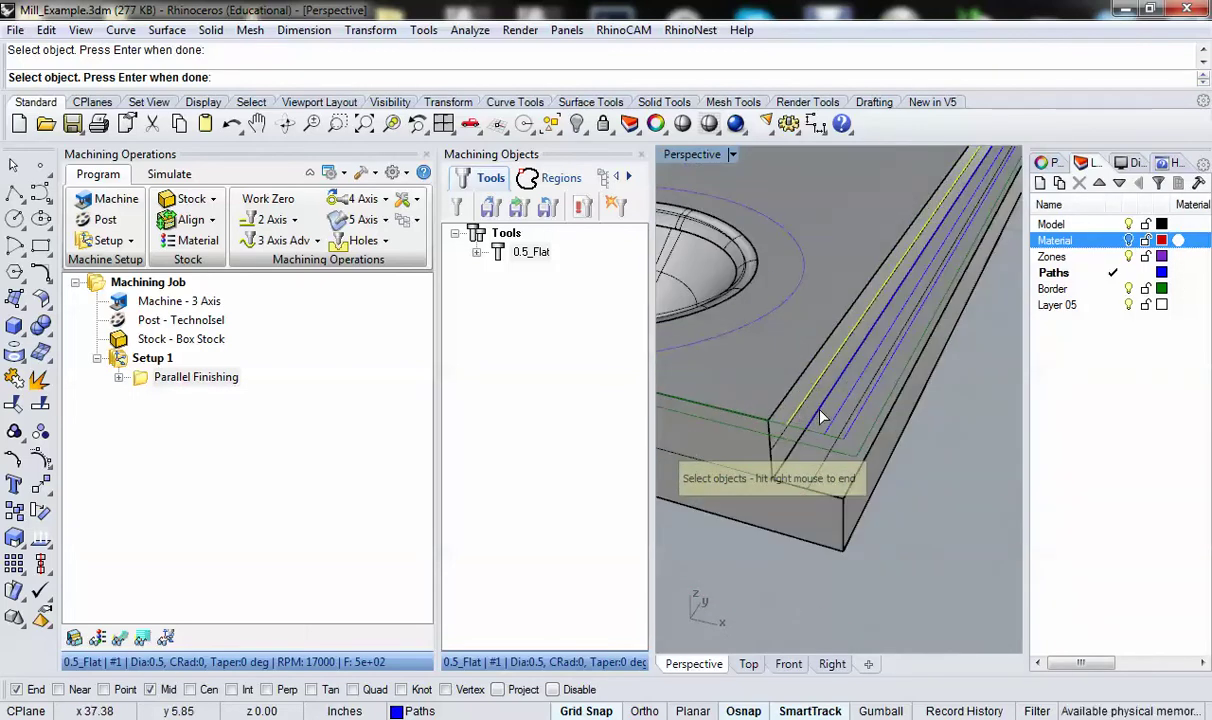
click(835, 422)
key(Return)
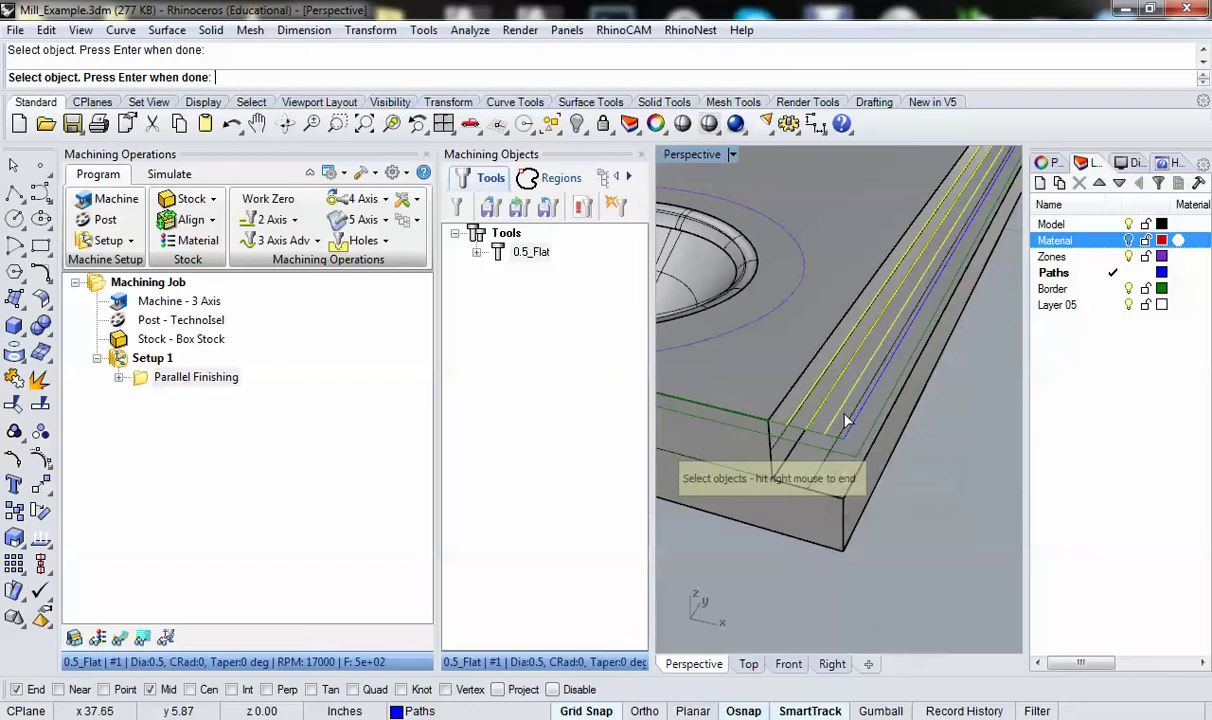
click(858, 422)
key(Return)
scroll(815, 392, down, 3)
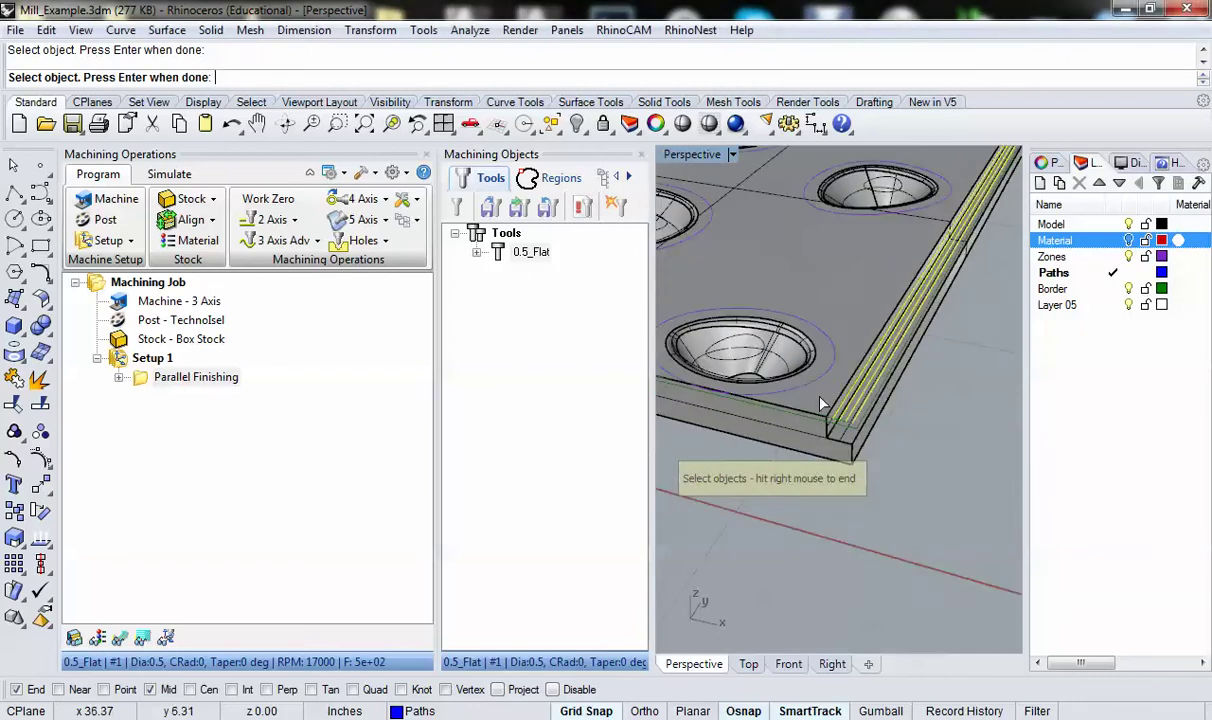
key(Return)
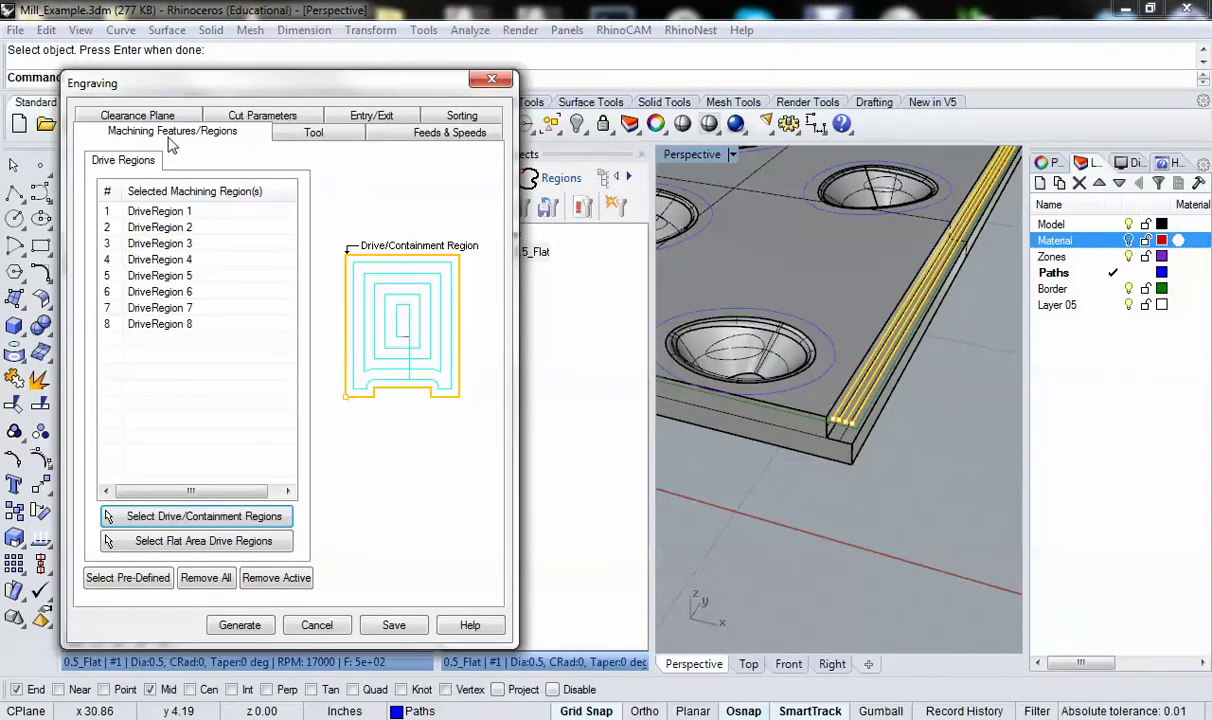
Step: Review the engraving's tool, feeds and speeds, and the clearance plane's height above the part
click(337, 137)
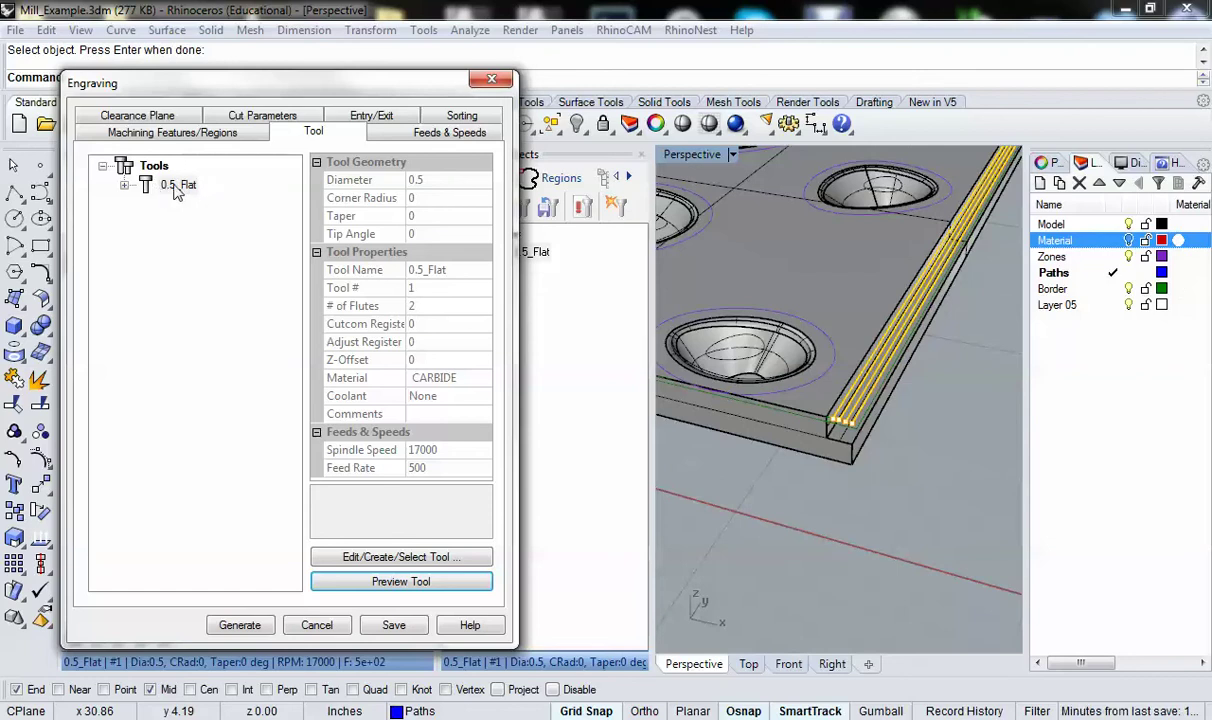
click(428, 135)
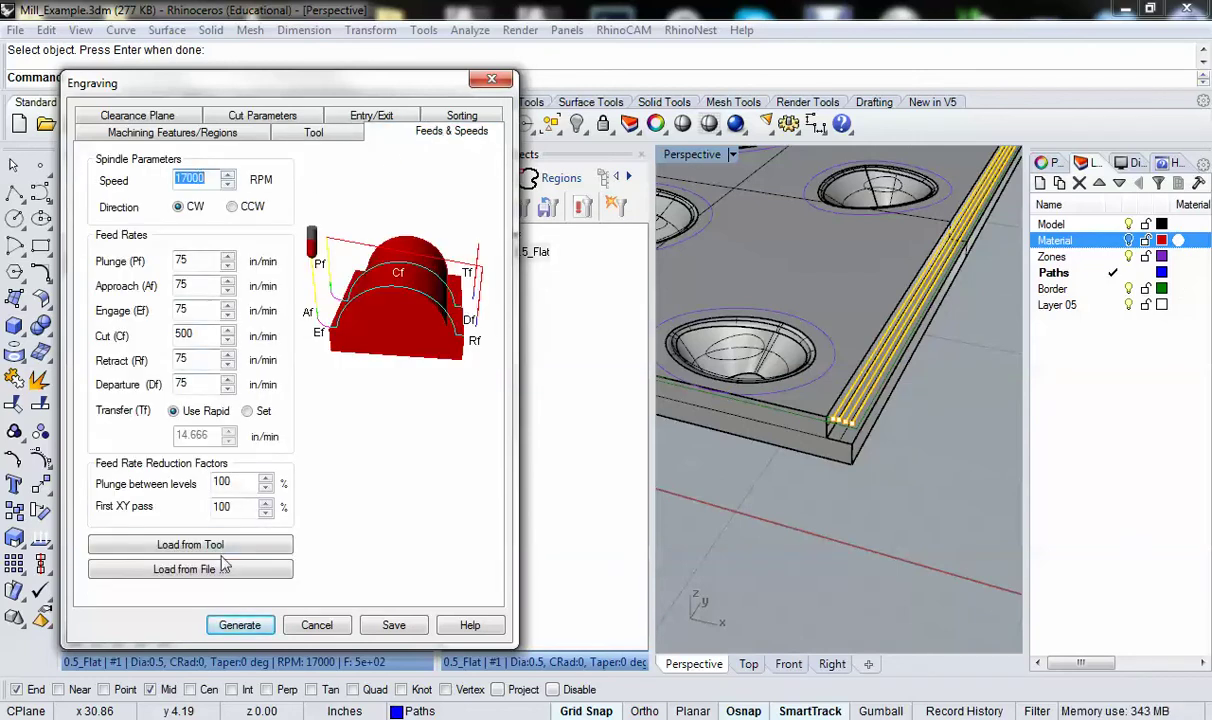
click(90, 116)
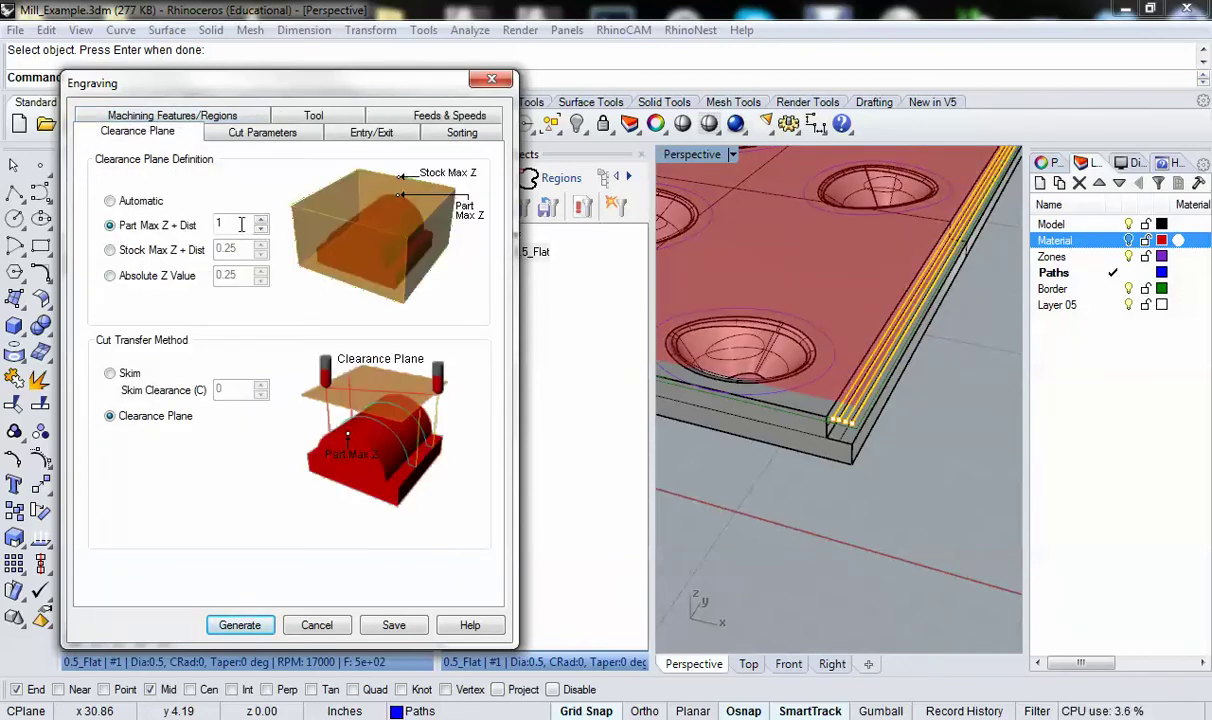
right_drag(704, 411, 806, 320)
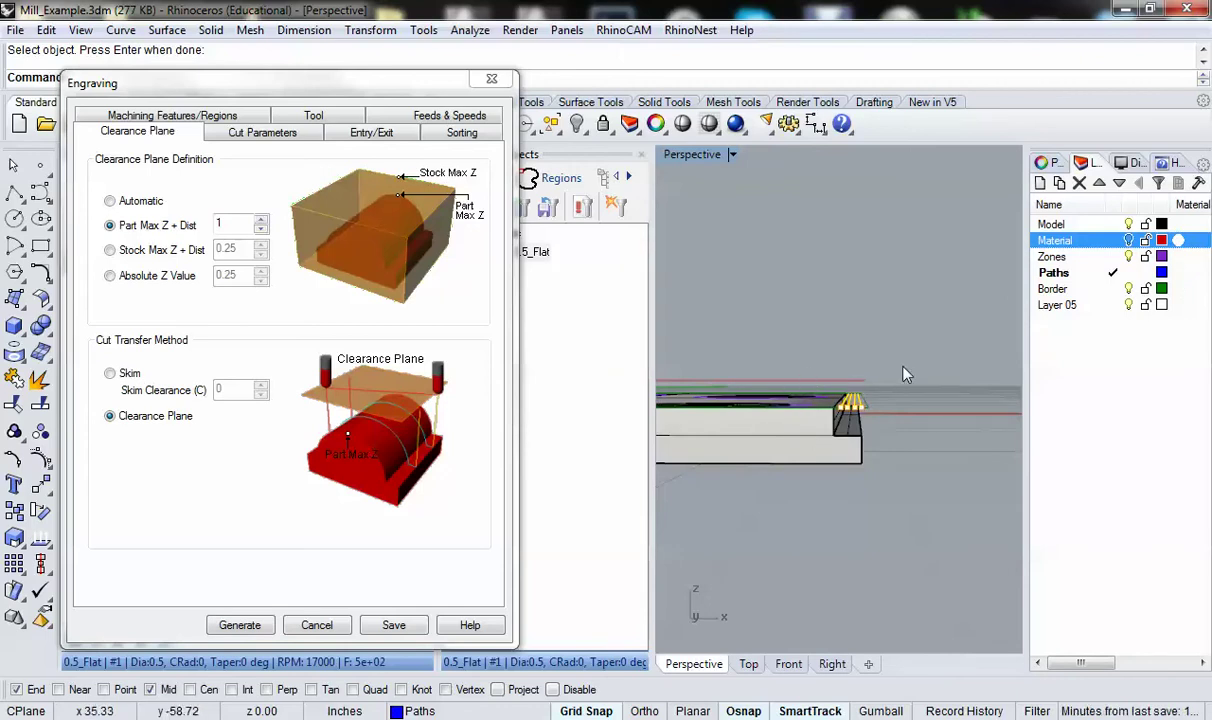
right_drag(820, 398, 822, 405)
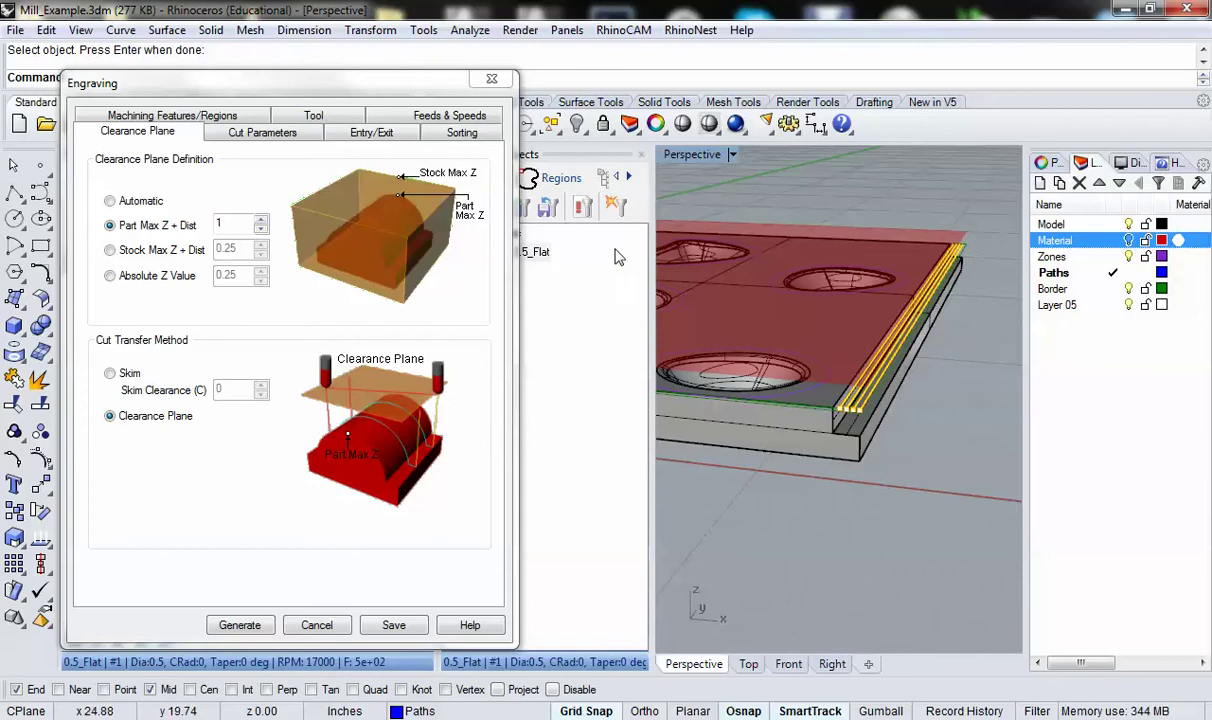
Step: Set the engraving's total cut depth to 1 inch, keeping the cut geometry location at top
click(262, 136)
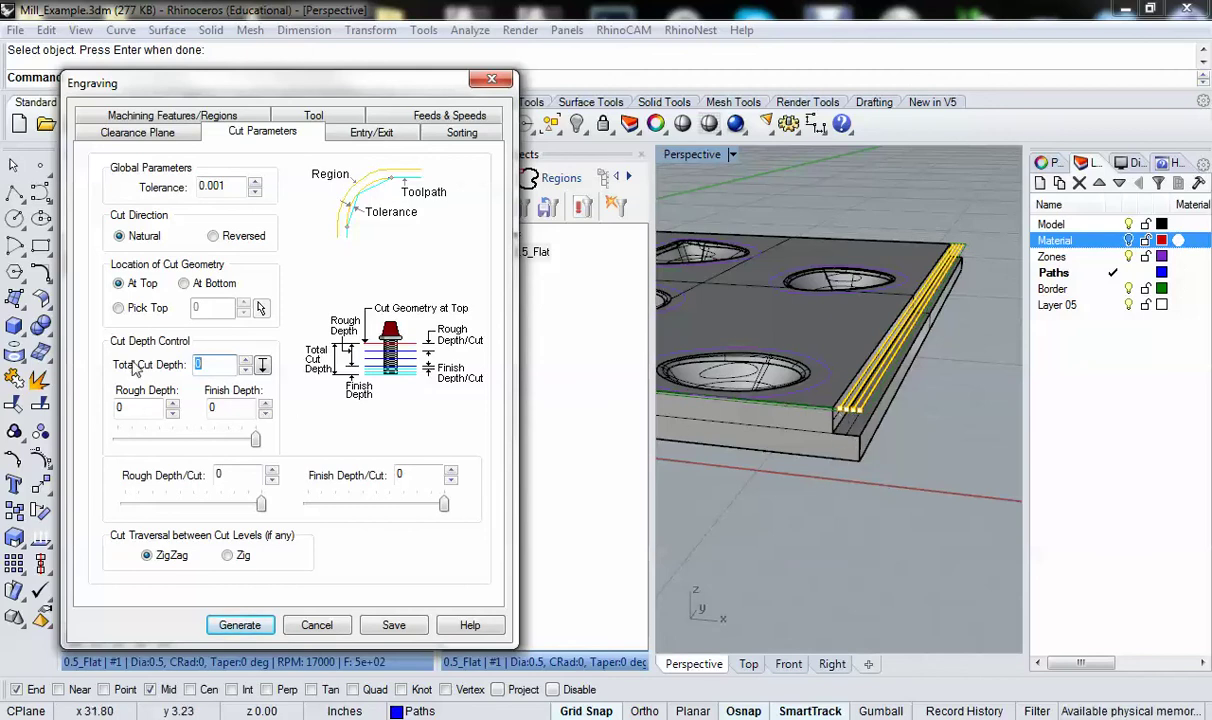
scroll(800, 416, up, 5)
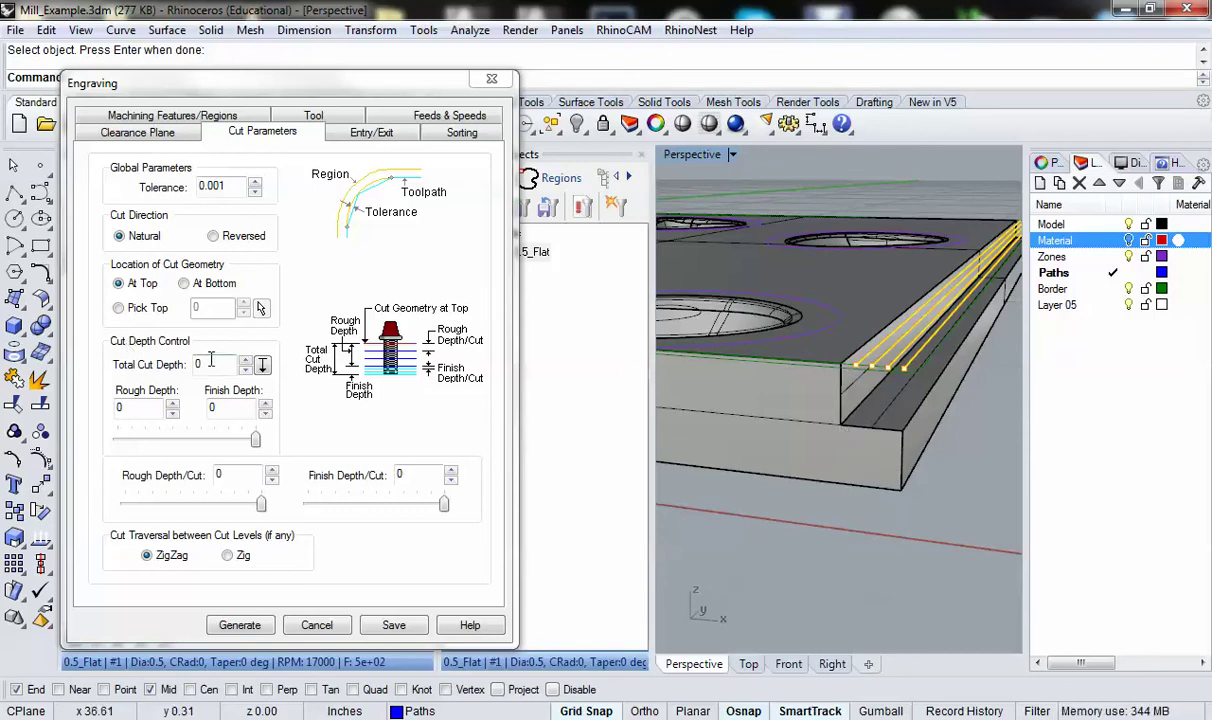
click(204, 363)
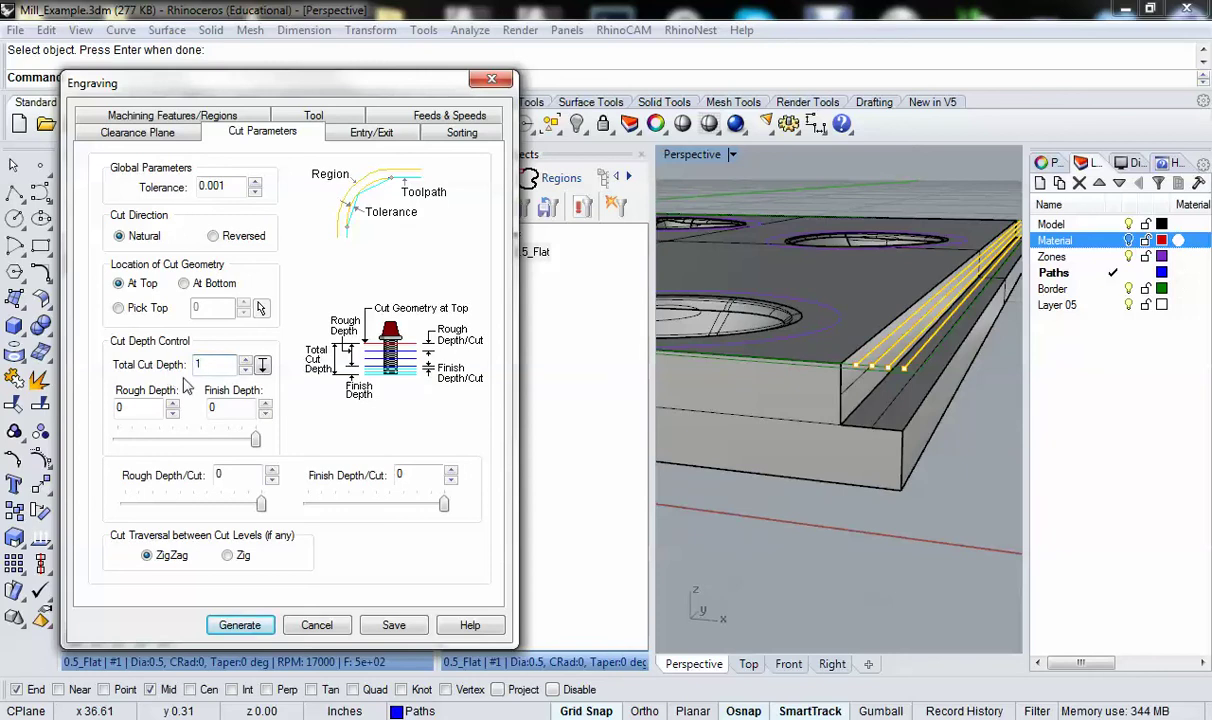
Step: Split the cut into a 0.75 rough depth and 0.25 finish depth, with 0.6 rough and 0.1 finish depth per cut
drag(255, 438, 226, 441)
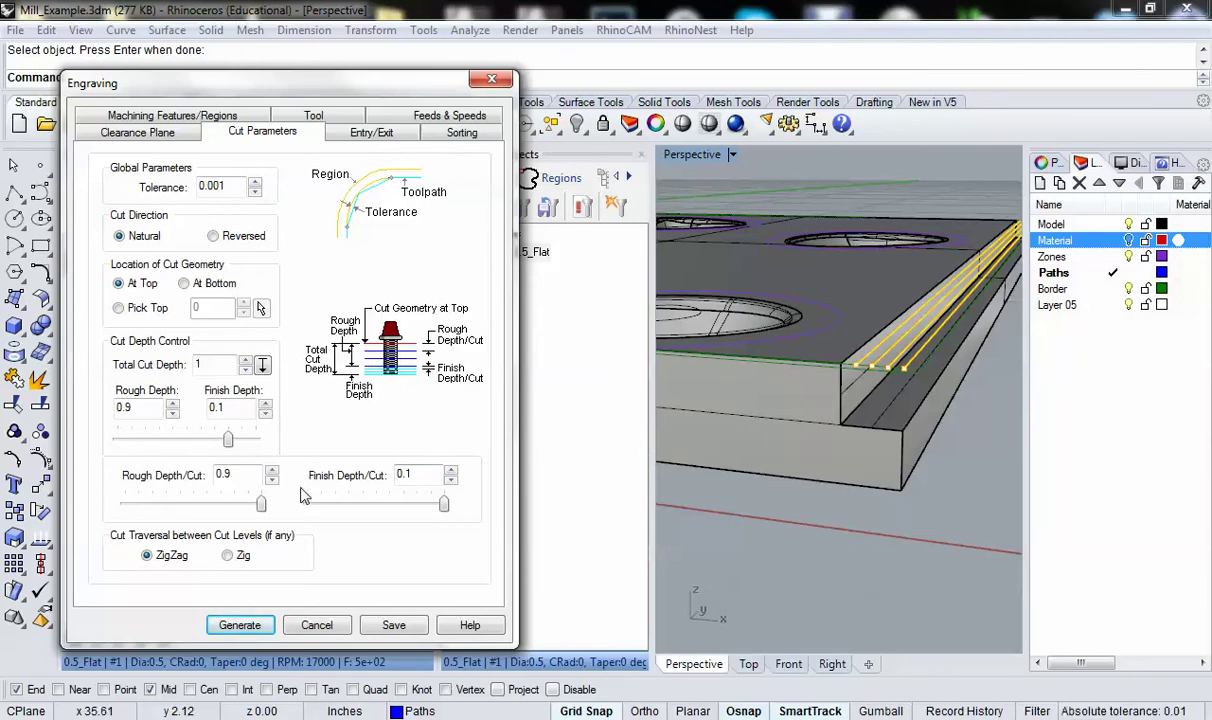
drag(218, 432, 229, 446)
scroll(225, 445, up, 2)
scroll(224, 449, up, 1)
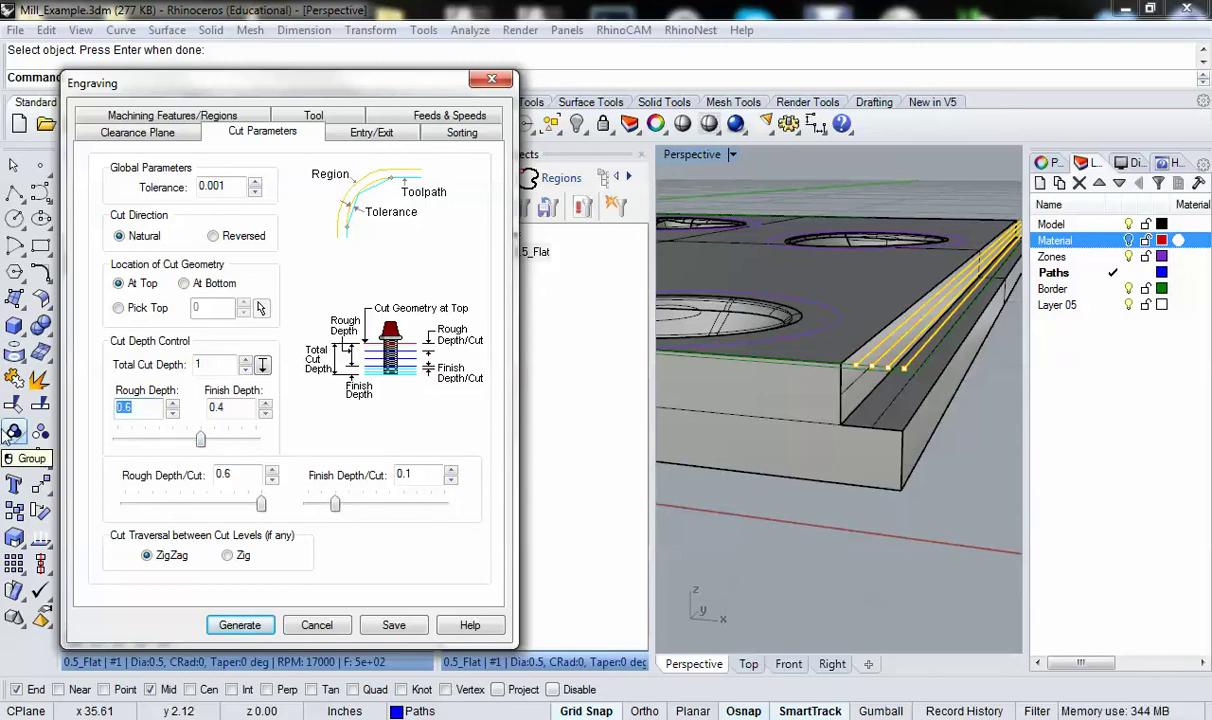
text(.75)
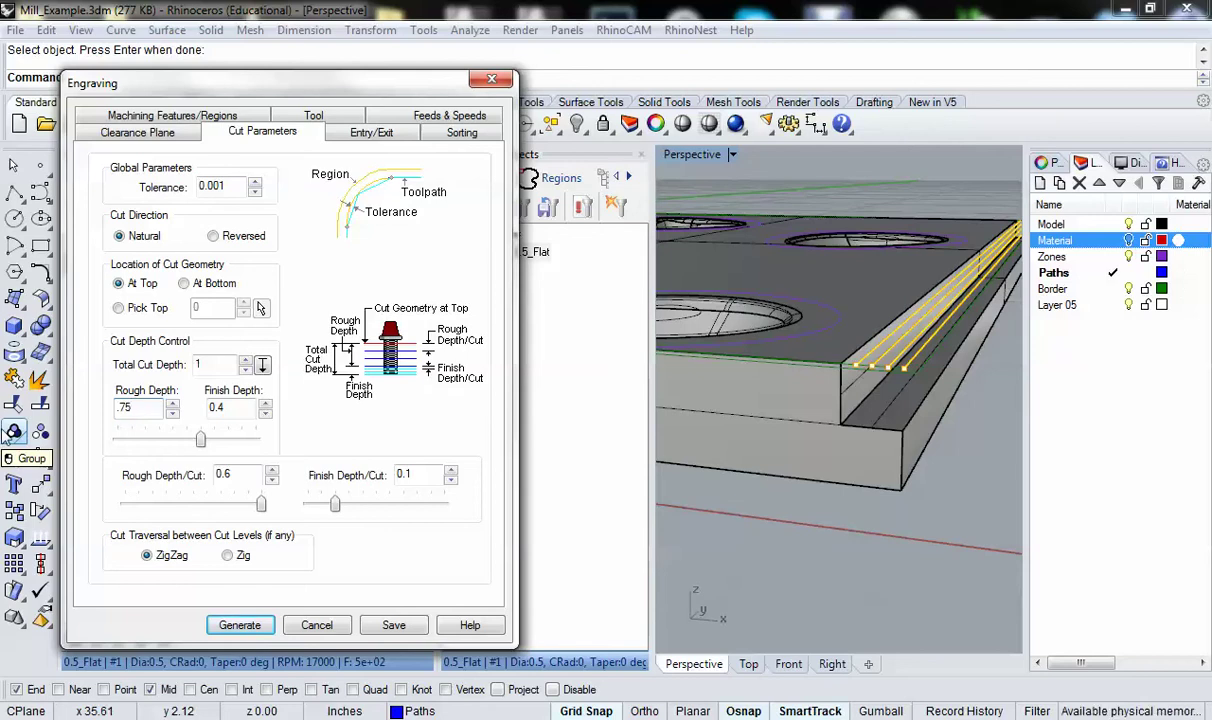
key(Tab)
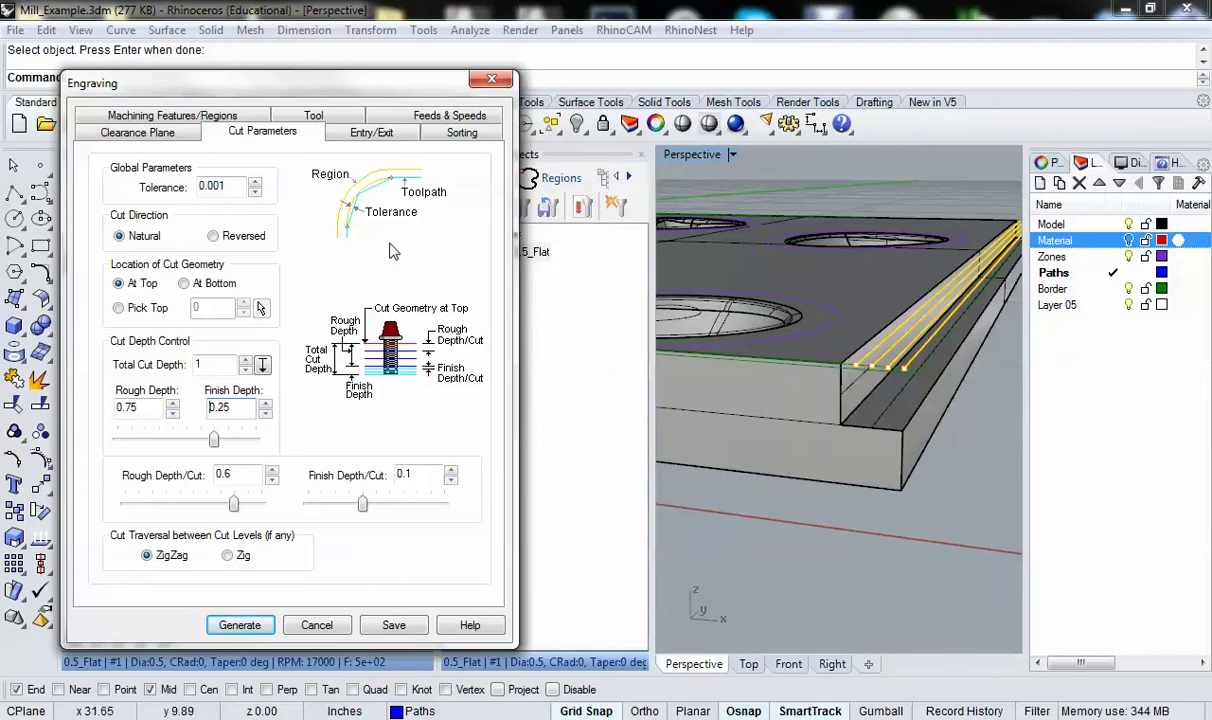
Step: Keep entry and exit motions at None and sorting at No Sort, and generate the engraving toolpath
click(356, 137)
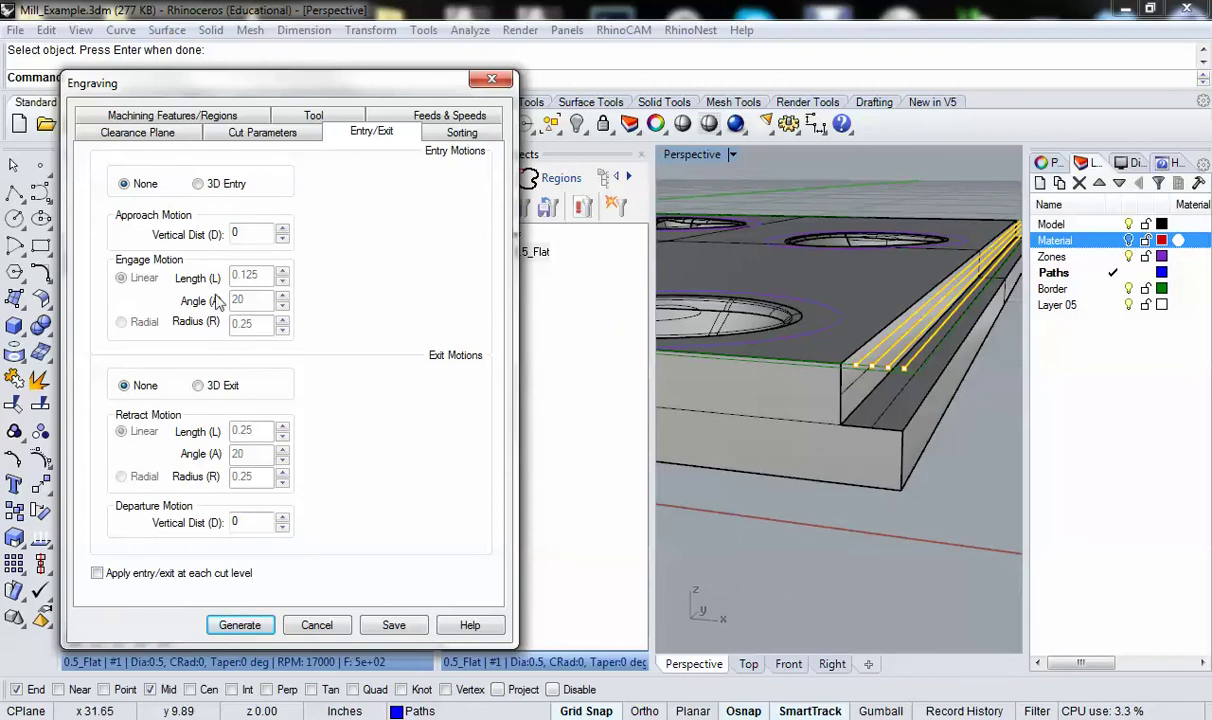
click(437, 131)
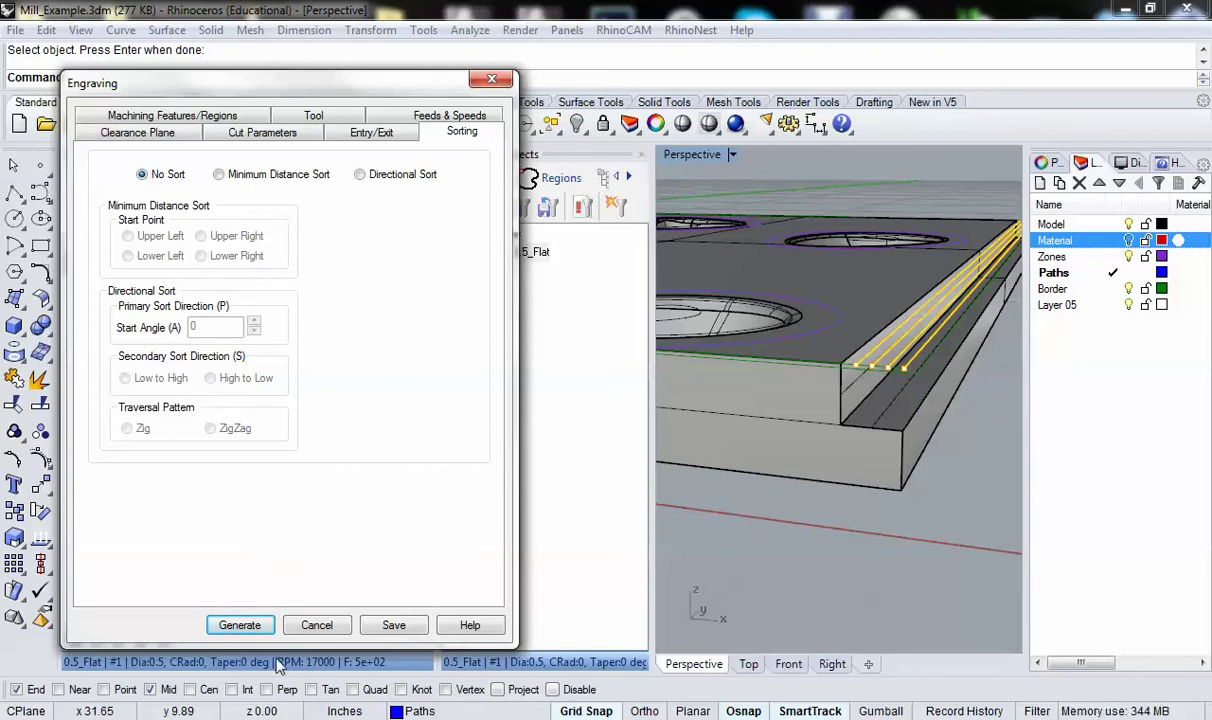
click(240, 625)
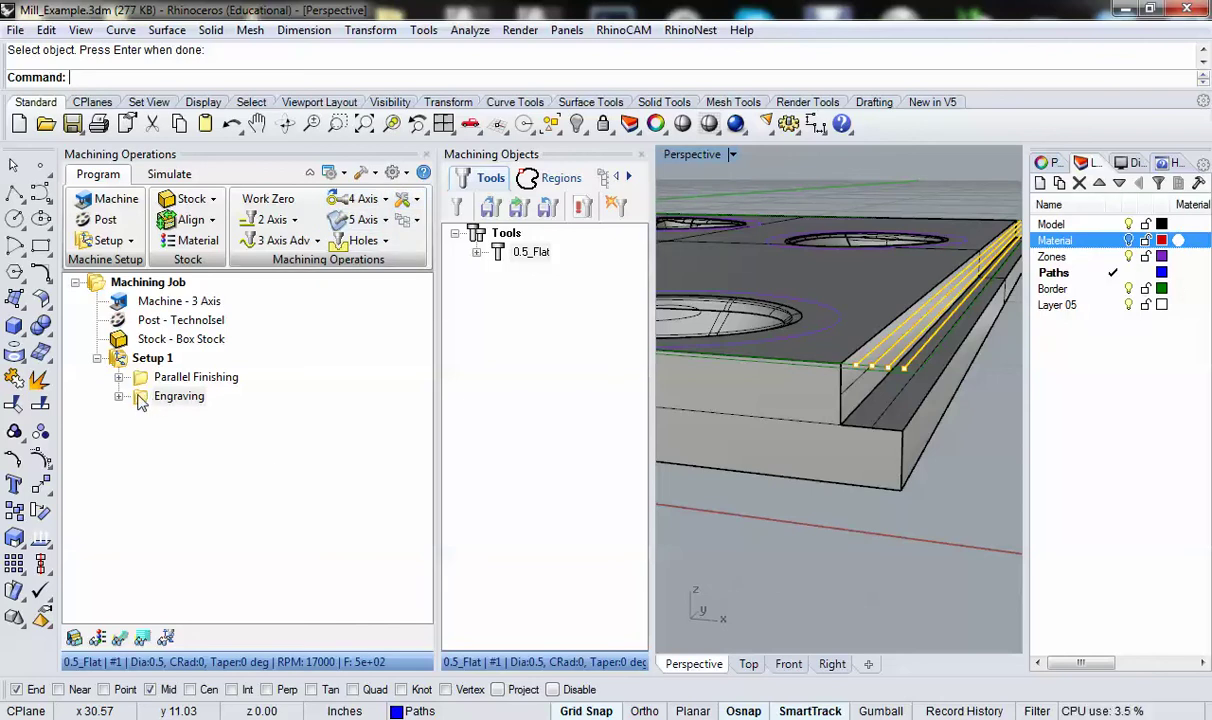
Step: Select the generated Engraving operation and examine its drive regions along both edges of the whole board
click(142, 400)
right_drag(962, 359, 837, 331)
scroll(837, 331, down, 3)
right_drag(900, 405, 879, 436)
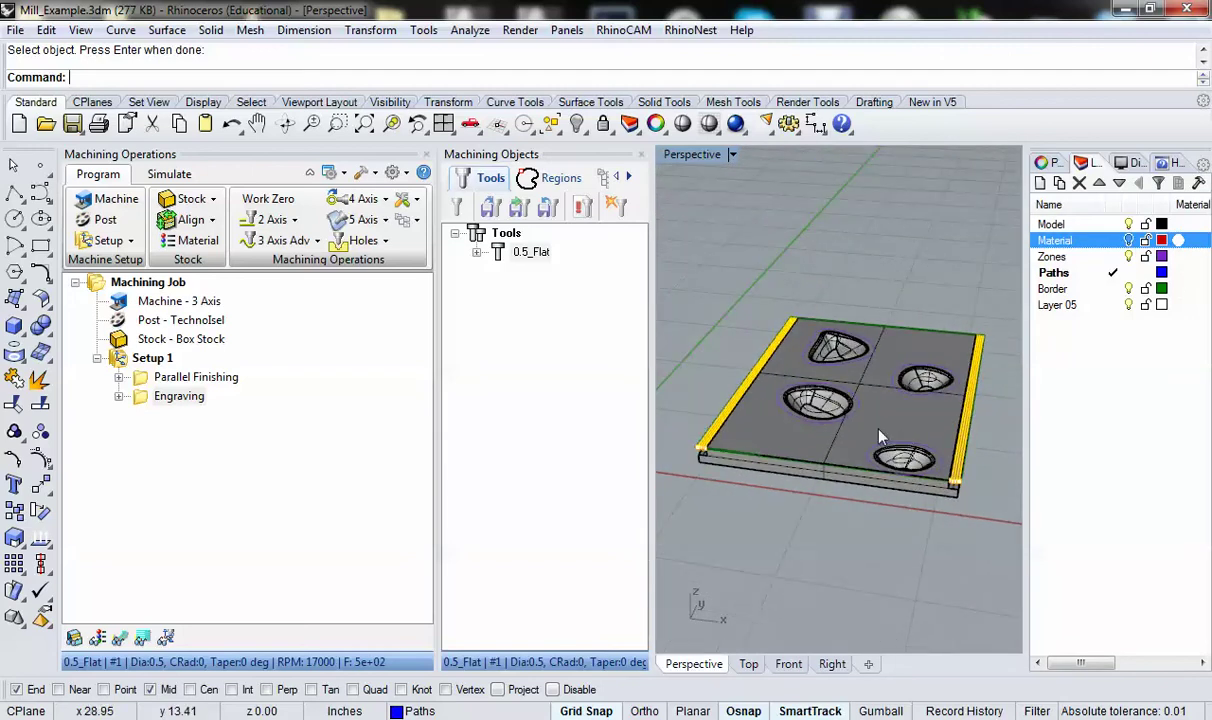
Step: Simulate the Engraving operation on the stock, then reduce the simulation speed to its minimum and run the simulation again to the end
click(169, 174)
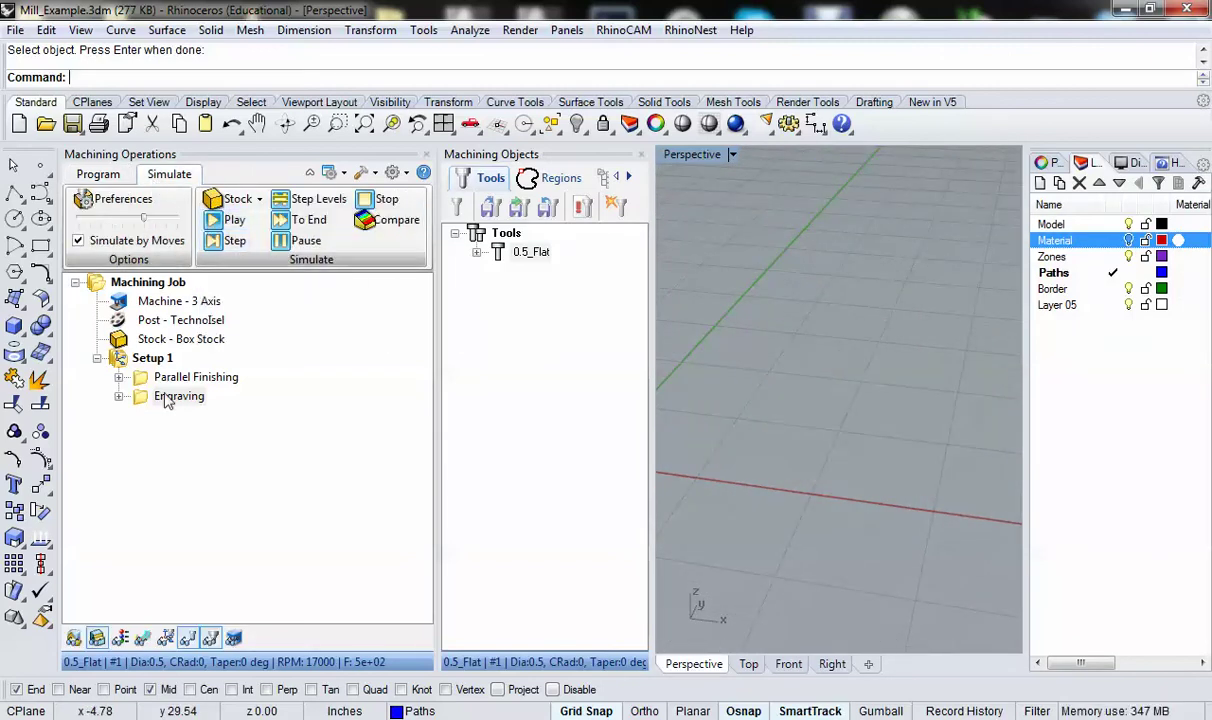
click(146, 398)
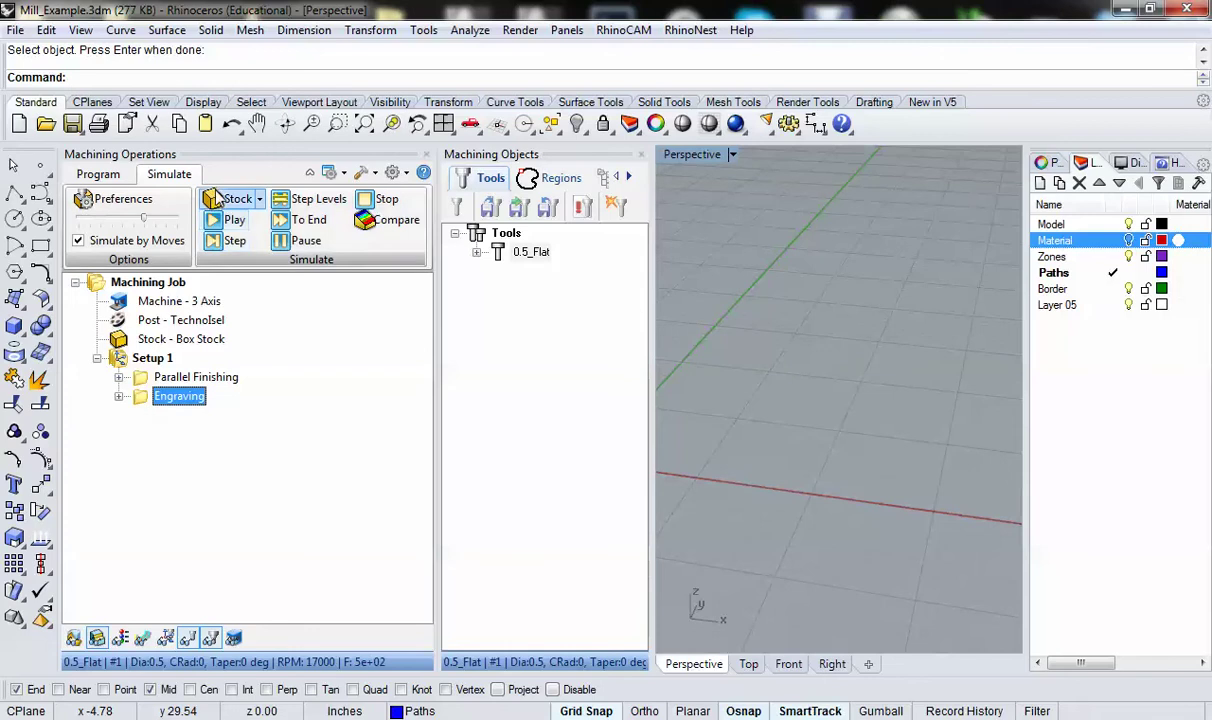
click(214, 221)
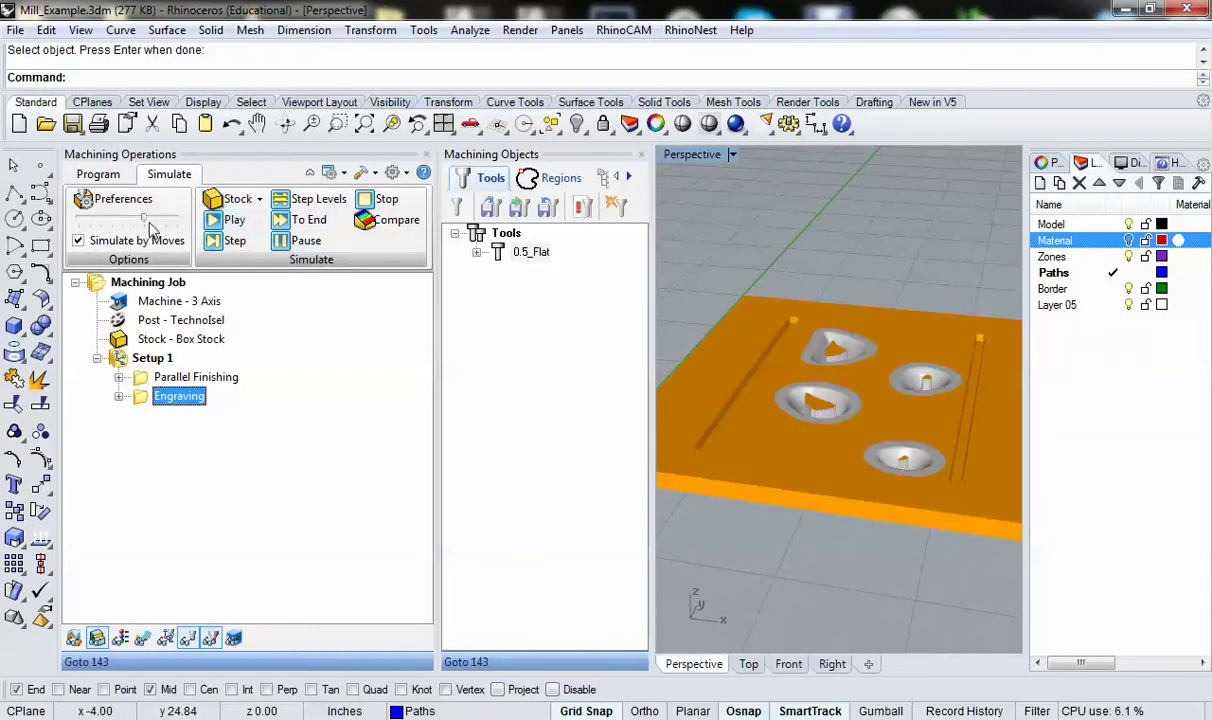
drag(147, 221, 70, 220)
click(212, 224)
click(305, 220)
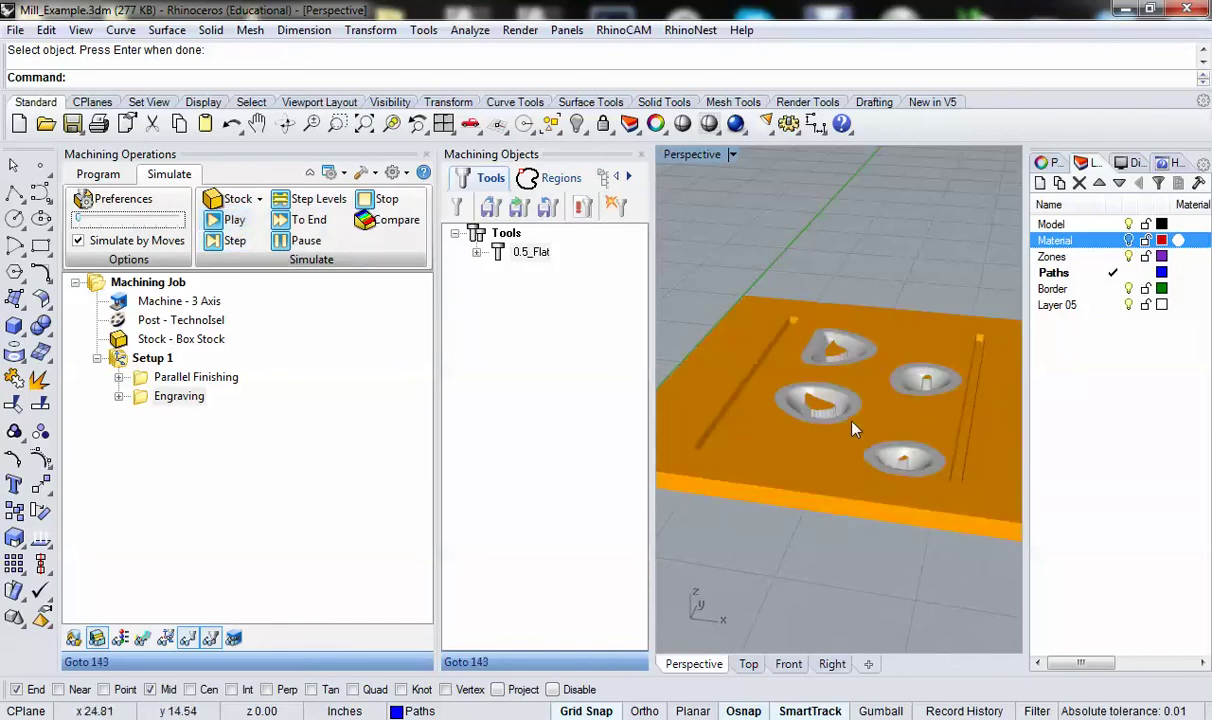
Step: Examine the simulated stock from several angles, looking at the engraved channels and the four milled pockets
right_drag(811, 395, 866, 566)
scroll(698, 490, up, 3)
scroll(771, 506, up, 3)
right_drag(771, 506, 797, 360)
scroll(815, 358, down, 5)
scroll(840, 335, up, 4)
right_drag(853, 320, 838, 358)
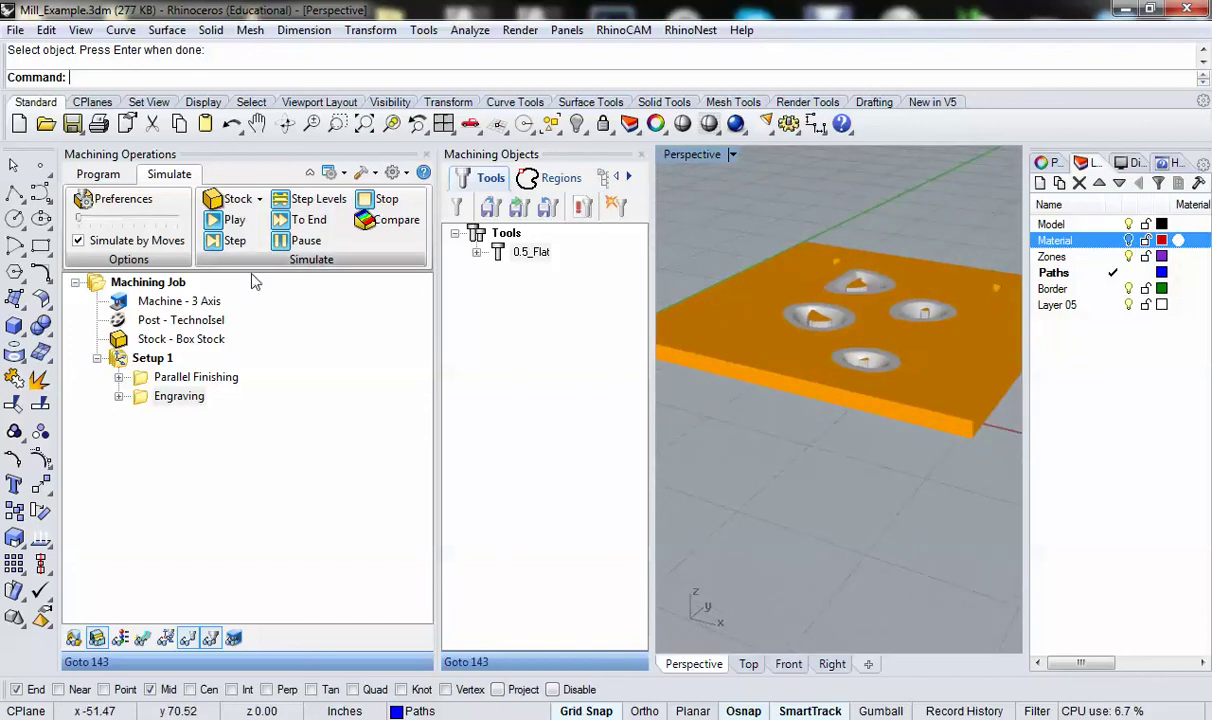
Step: Return from the simulation to the machining program and examine the engraving paths above the board's stepped edge at its front corner
click(98, 174)
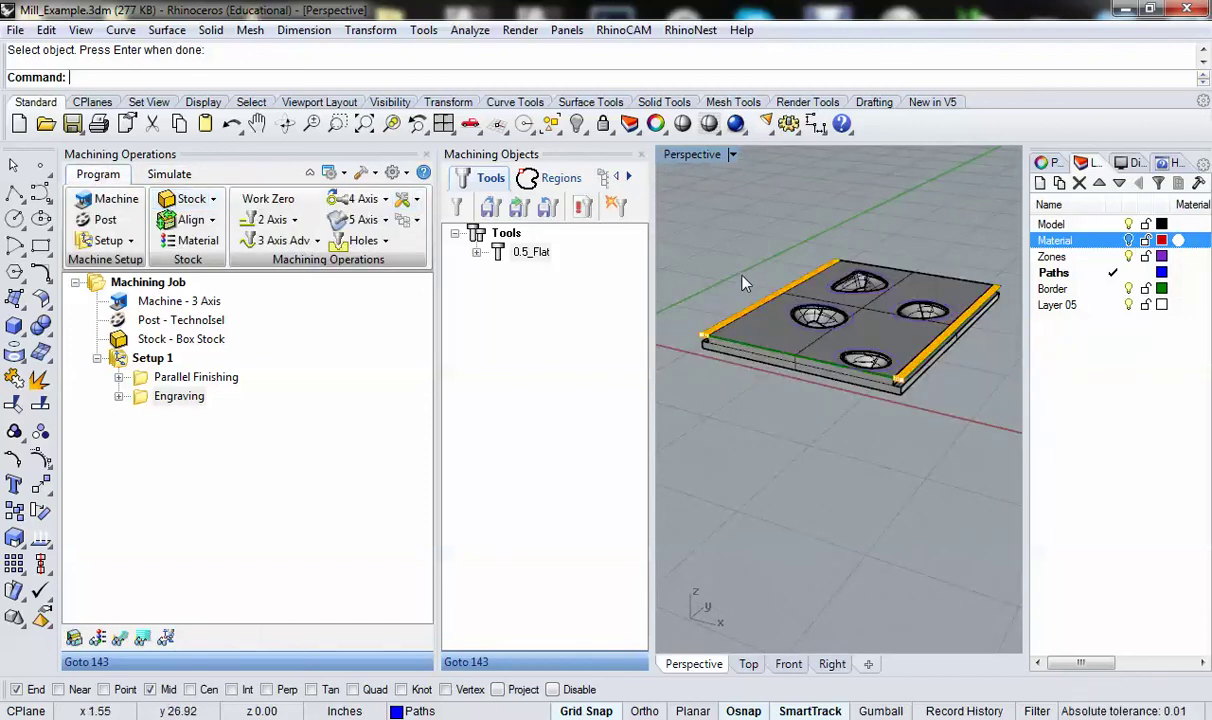
right_drag(735, 277, 770, 268)
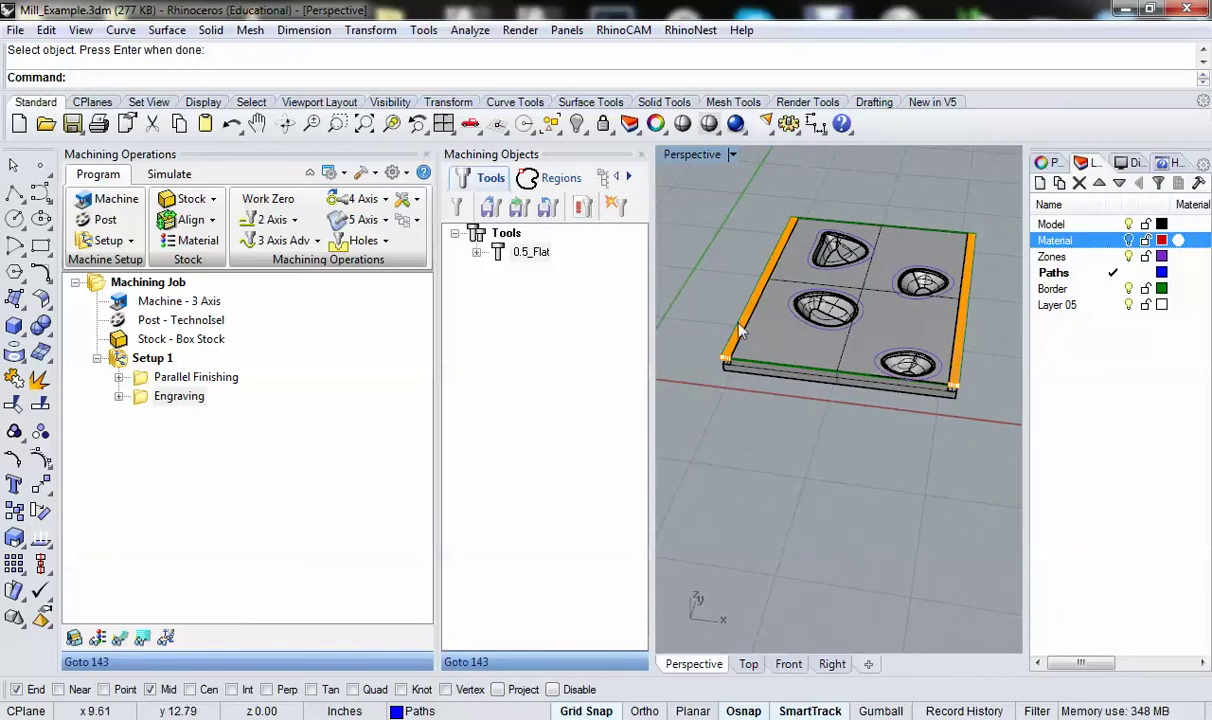
scroll(707, 374, up, 3)
right_drag(707, 374, 743, 297)
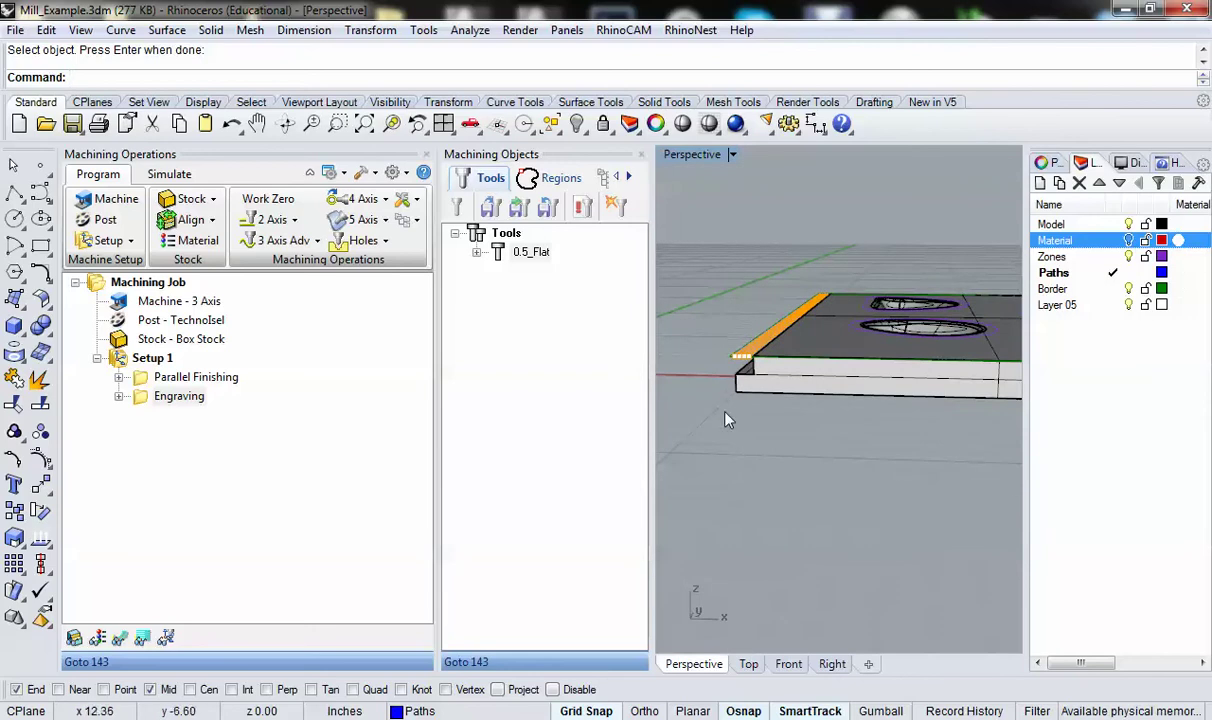
scroll(731, 413, up, 4)
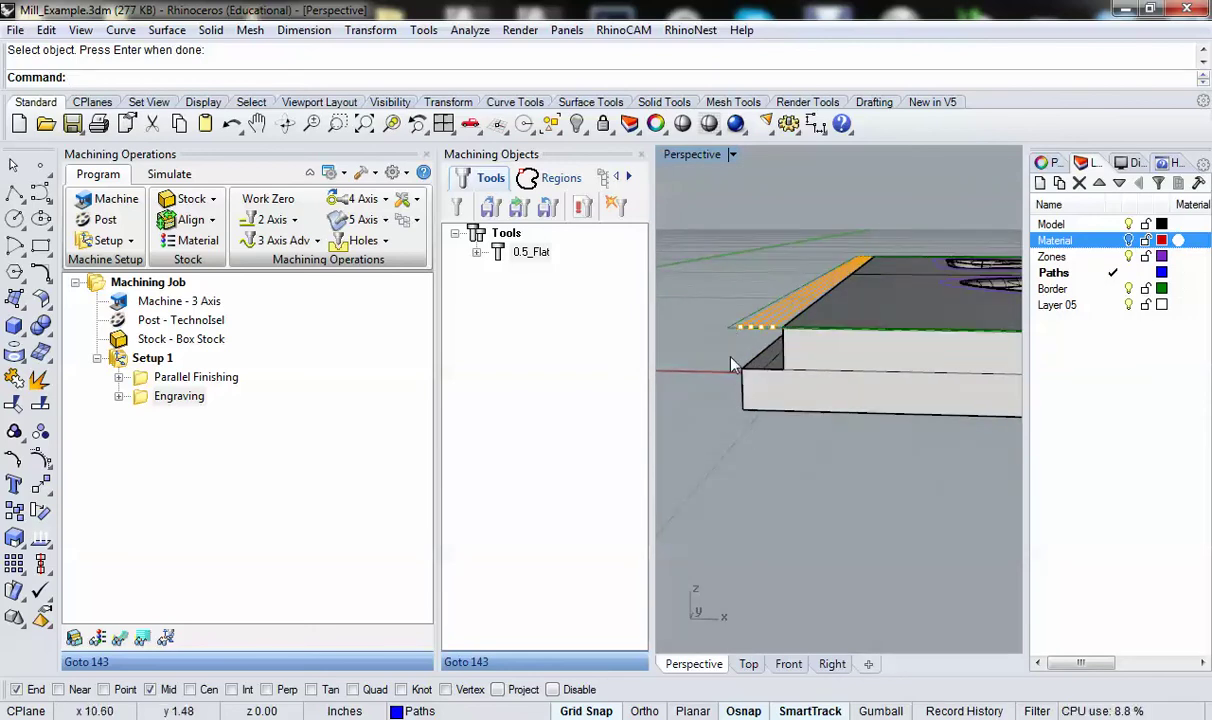
scroll(776, 388, down, 5)
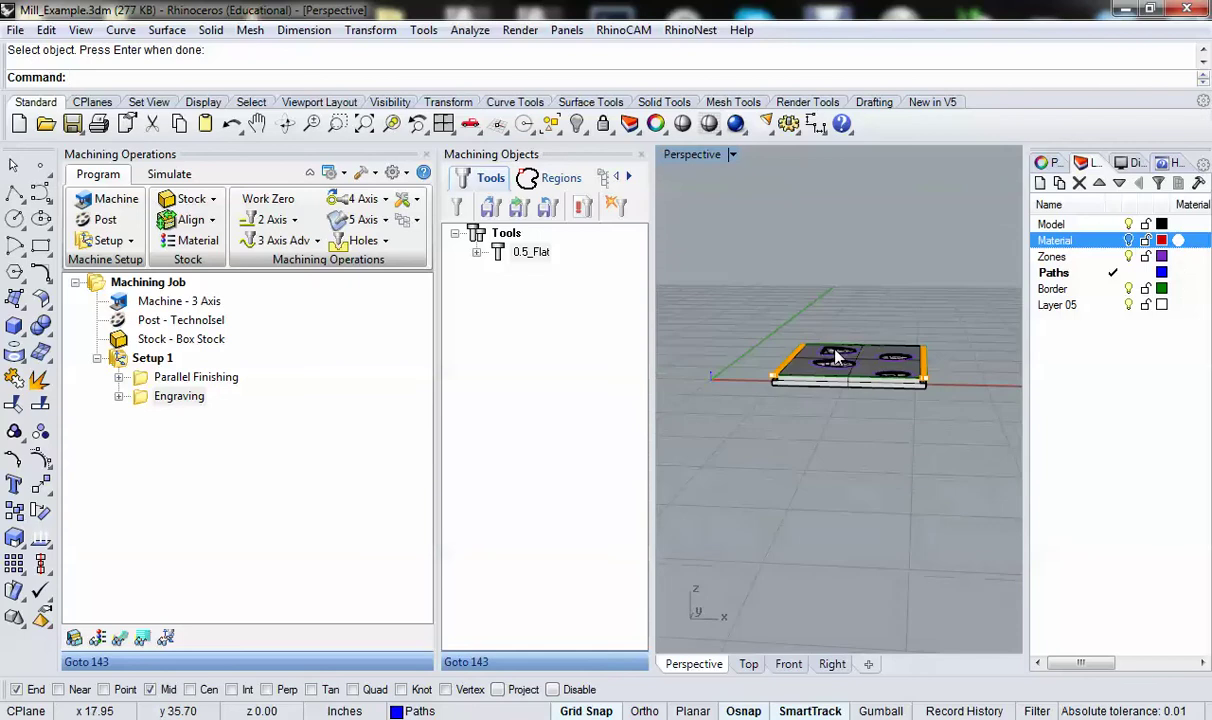
Step: Show the Material layer to examine the engraving paths within the surrounding stock, and hide the layer again
click(1127, 241)
right_drag(790, 340, 757, 287)
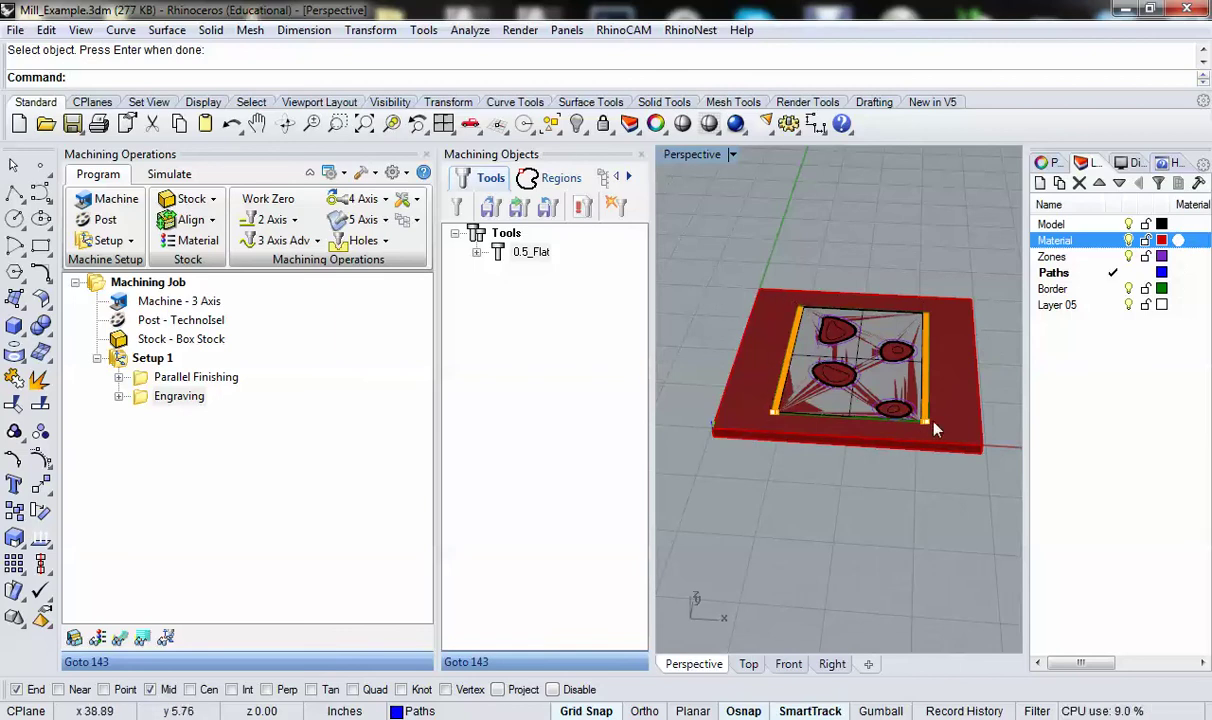
scroll(810, 377, up, 2)
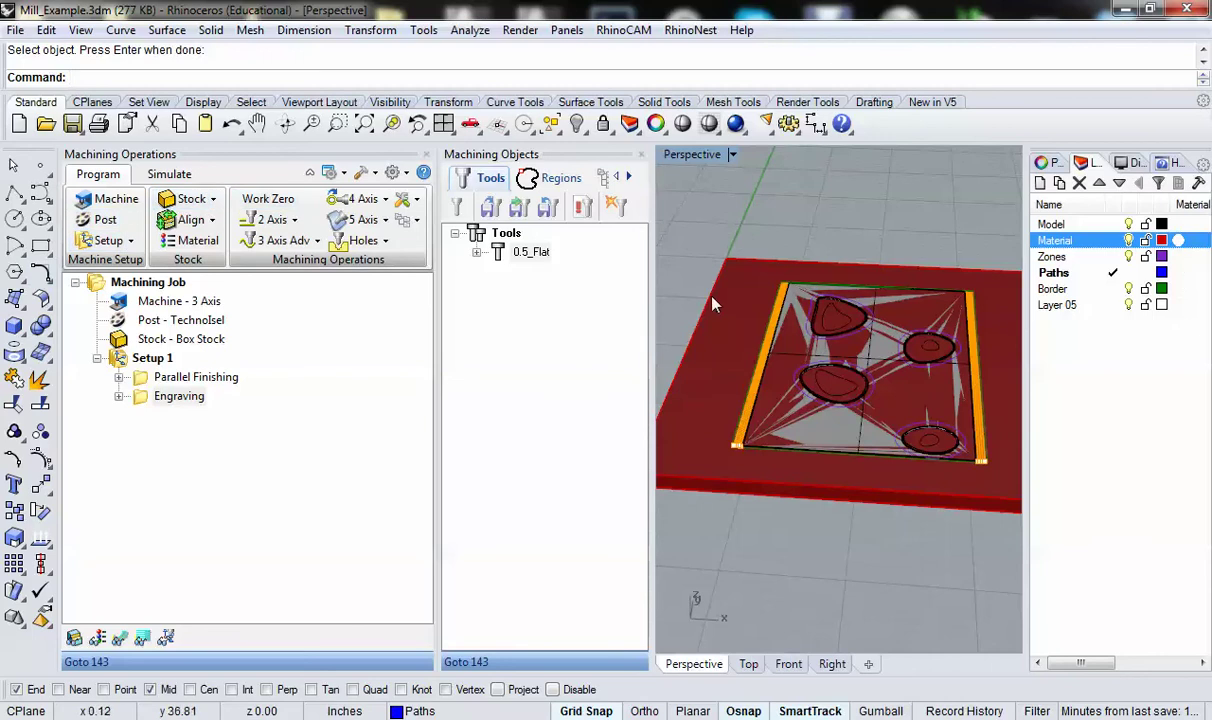
click(1129, 240)
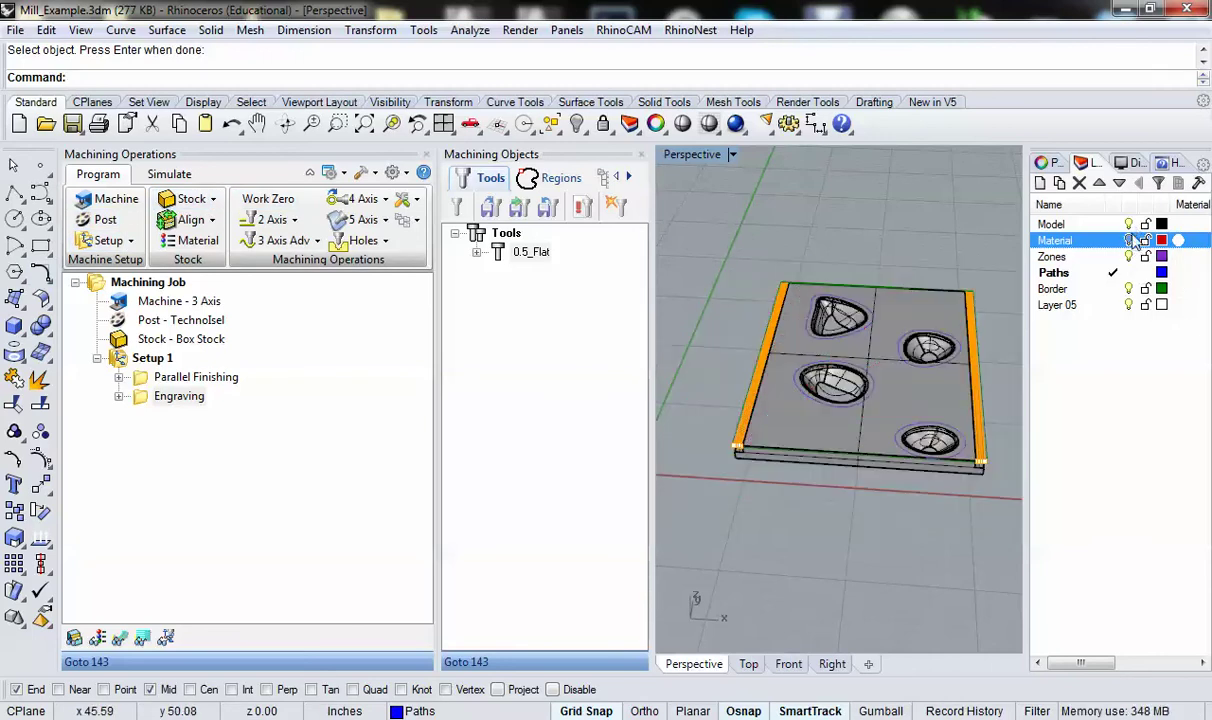
Step: Rename the Engraving operation as "Engraving - Channel"
click(294, 221)
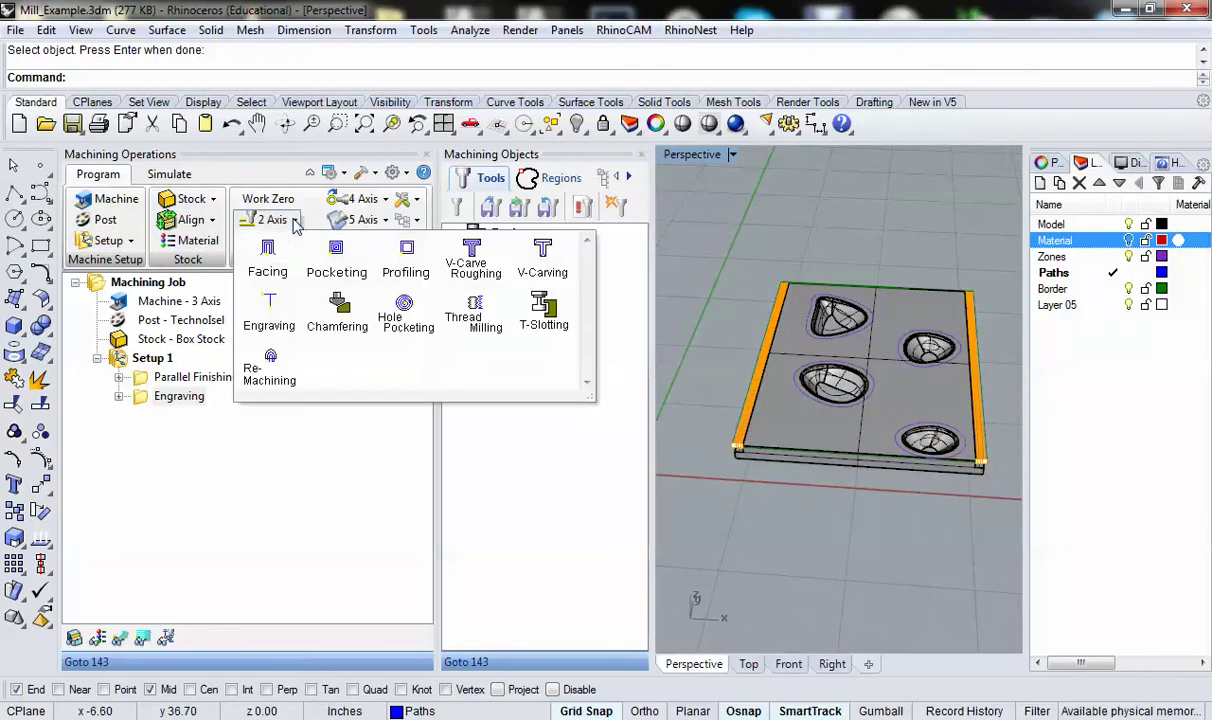
click(270, 310)
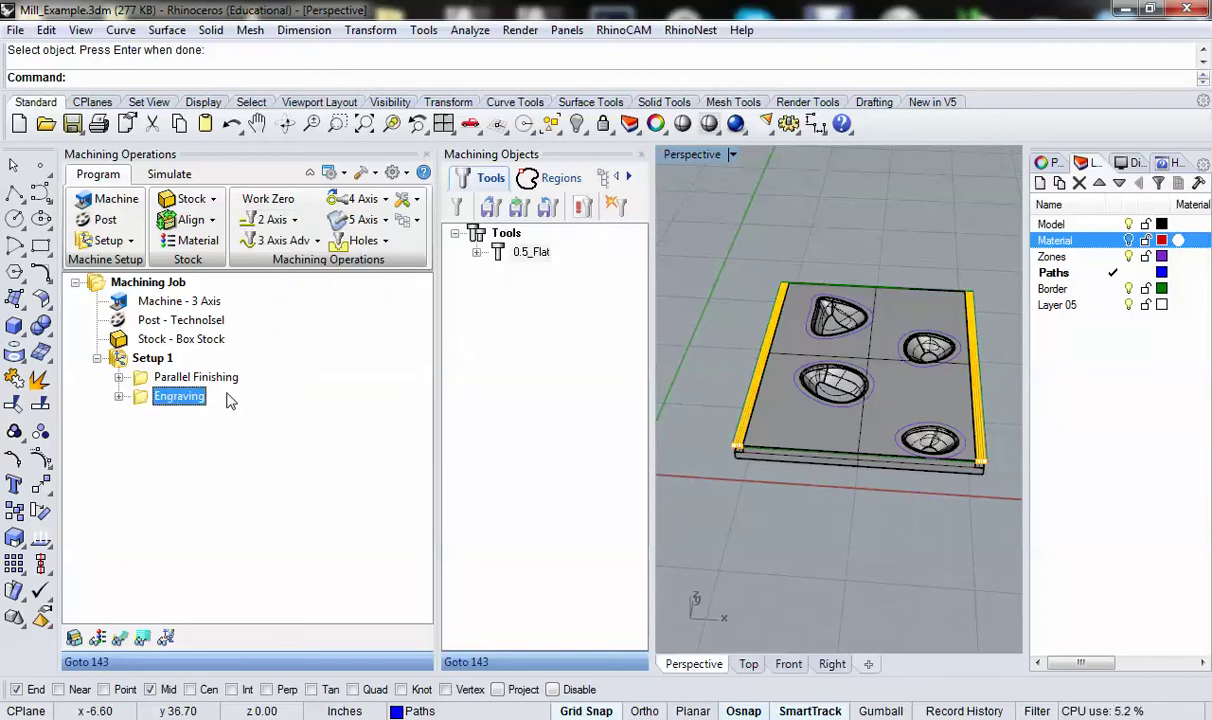
right_click(193, 408)
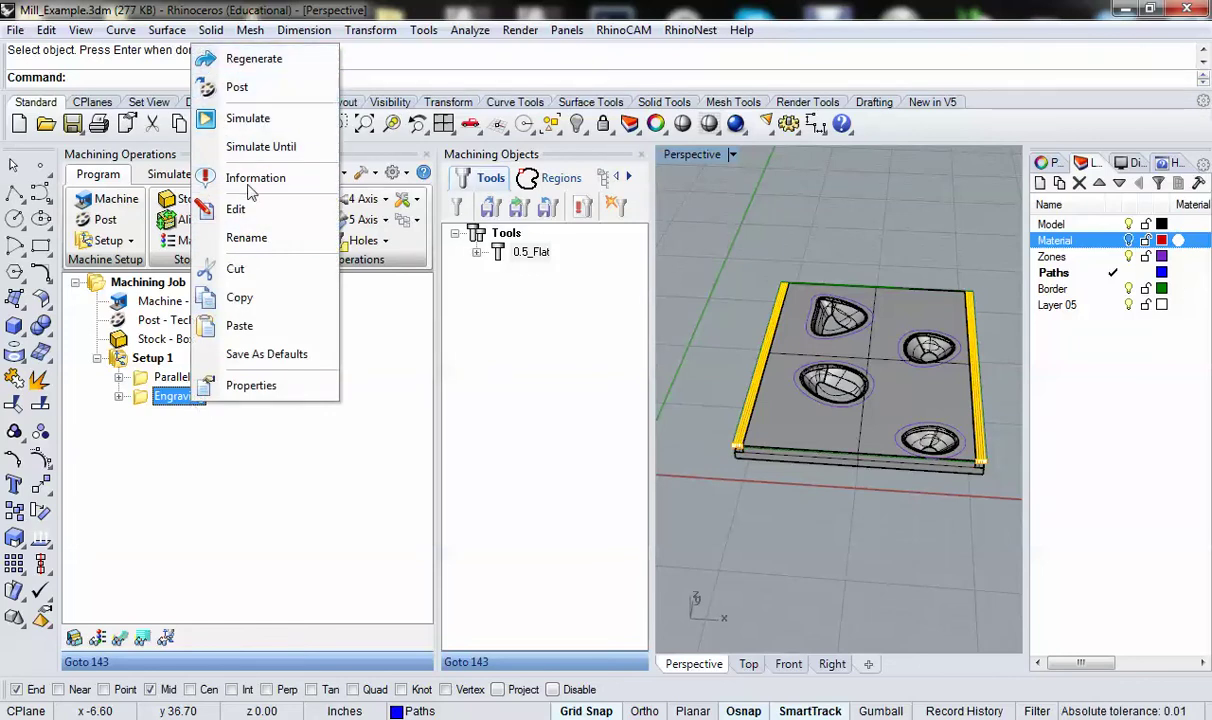
click(246, 237)
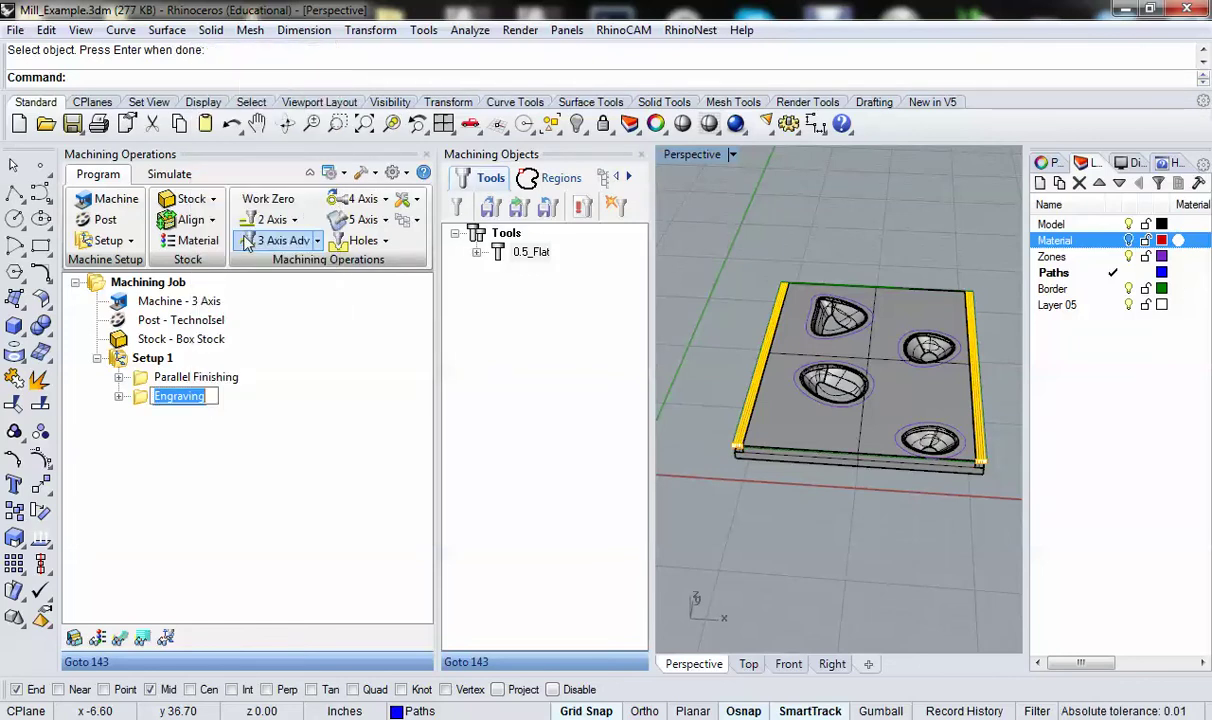
click(212, 402)
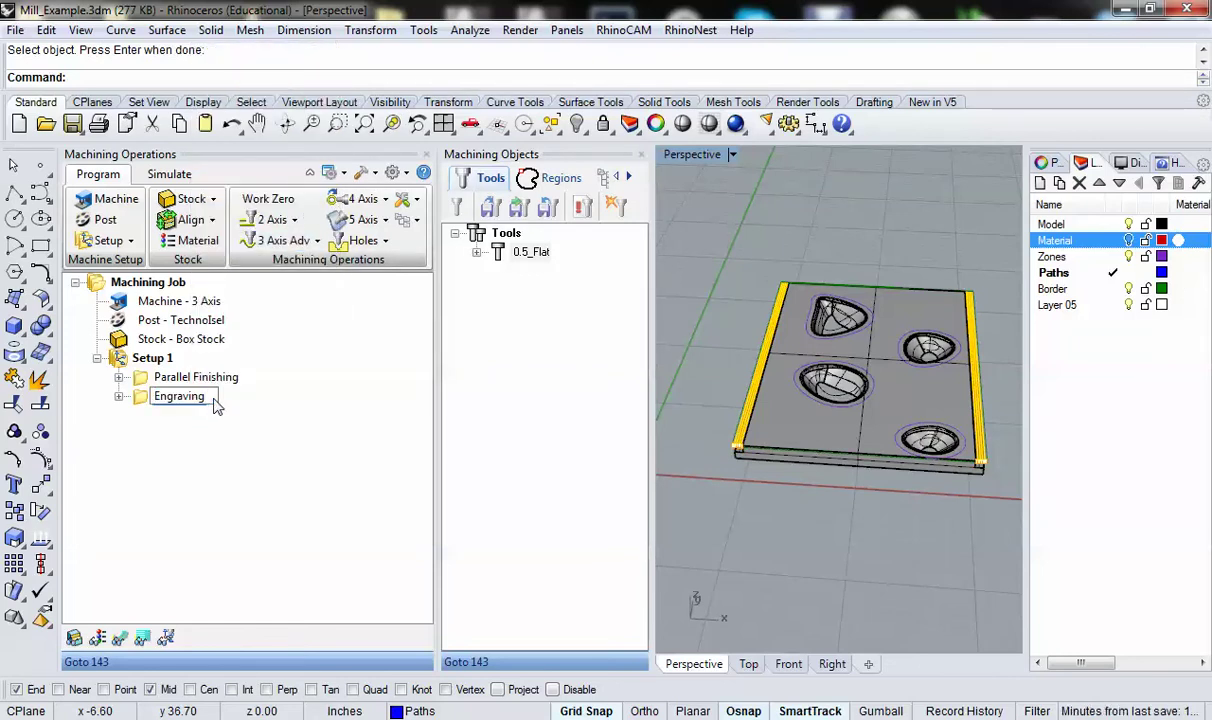
text(- Channel)
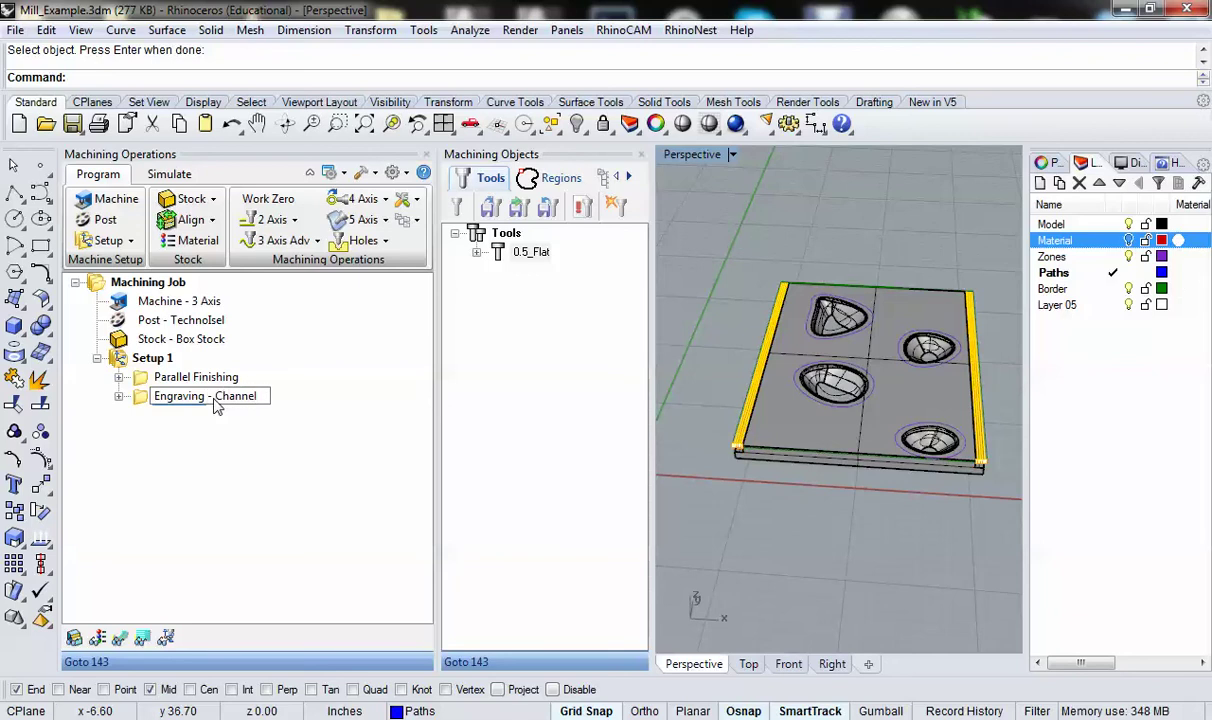
key(Return)
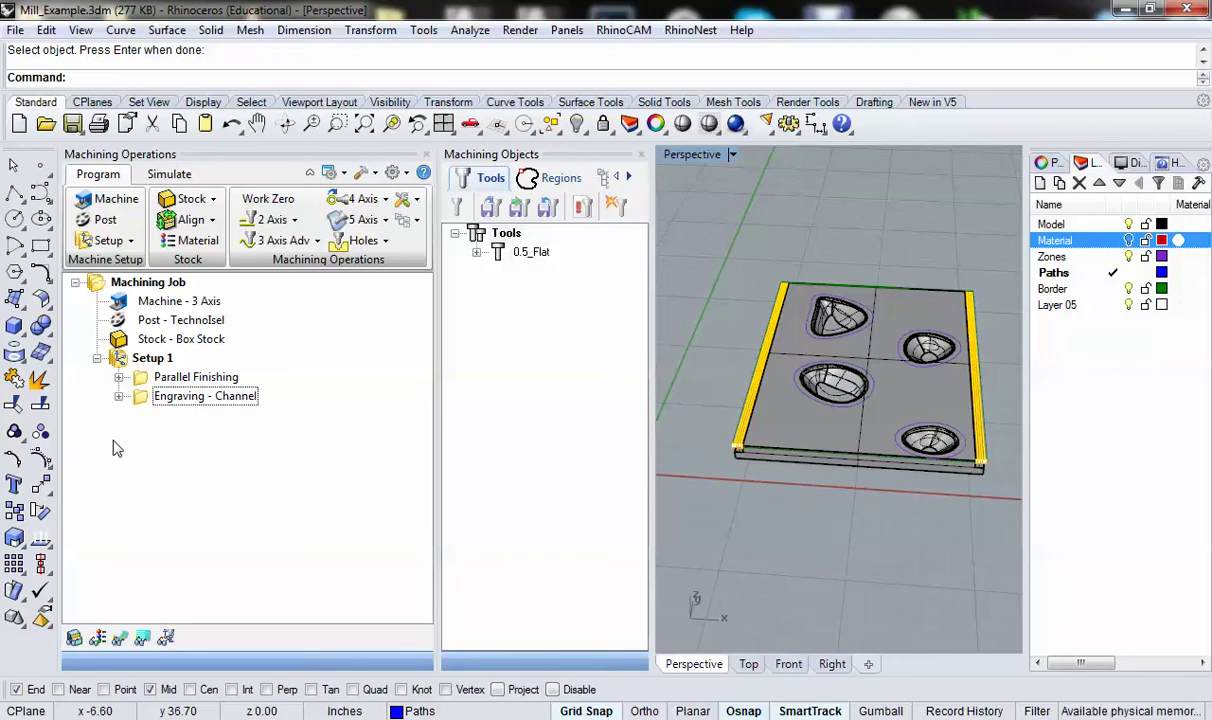
Step: Compare the regions used by the Parallel Finishing and Engraving - Channel operations, and look over the available 2-axis operation types
click(140, 397)
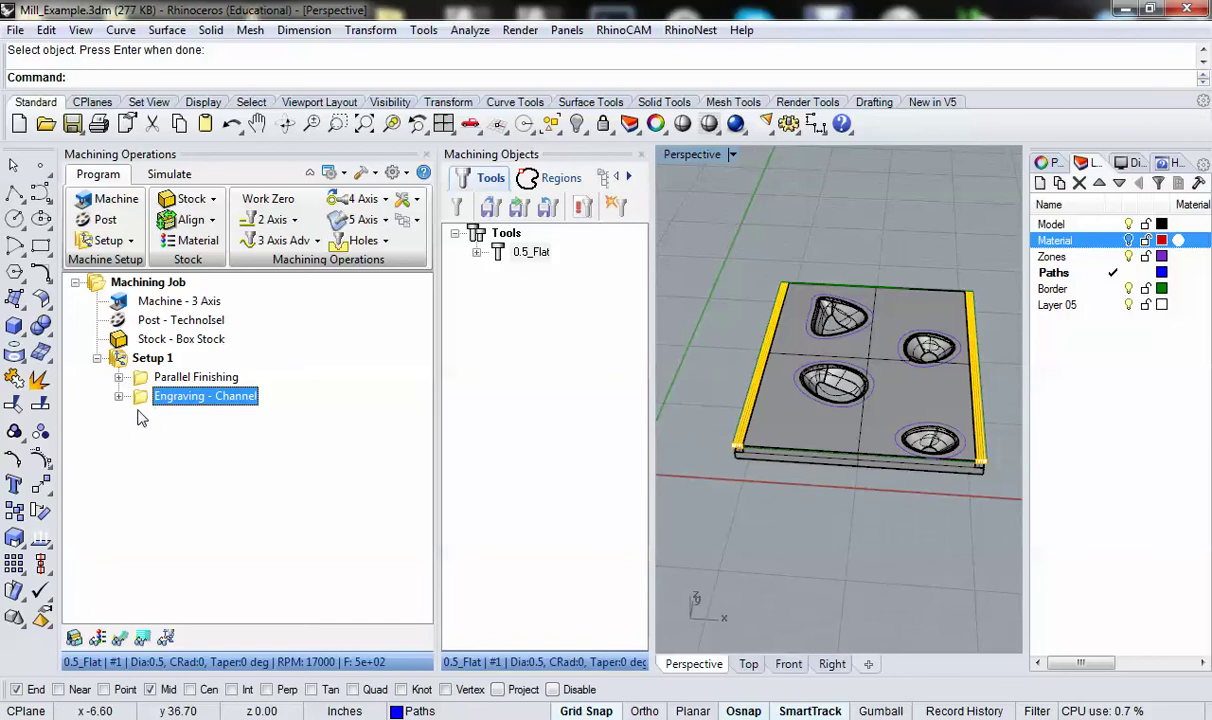
click(140, 379)
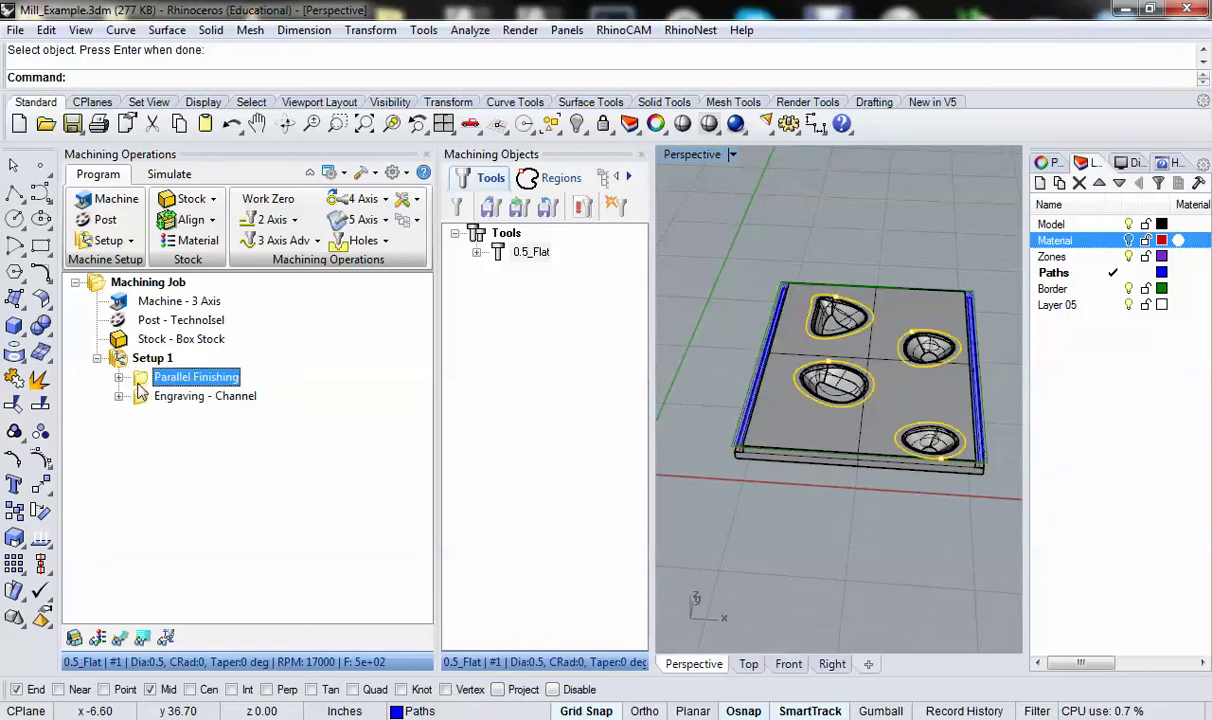
click(138, 396)
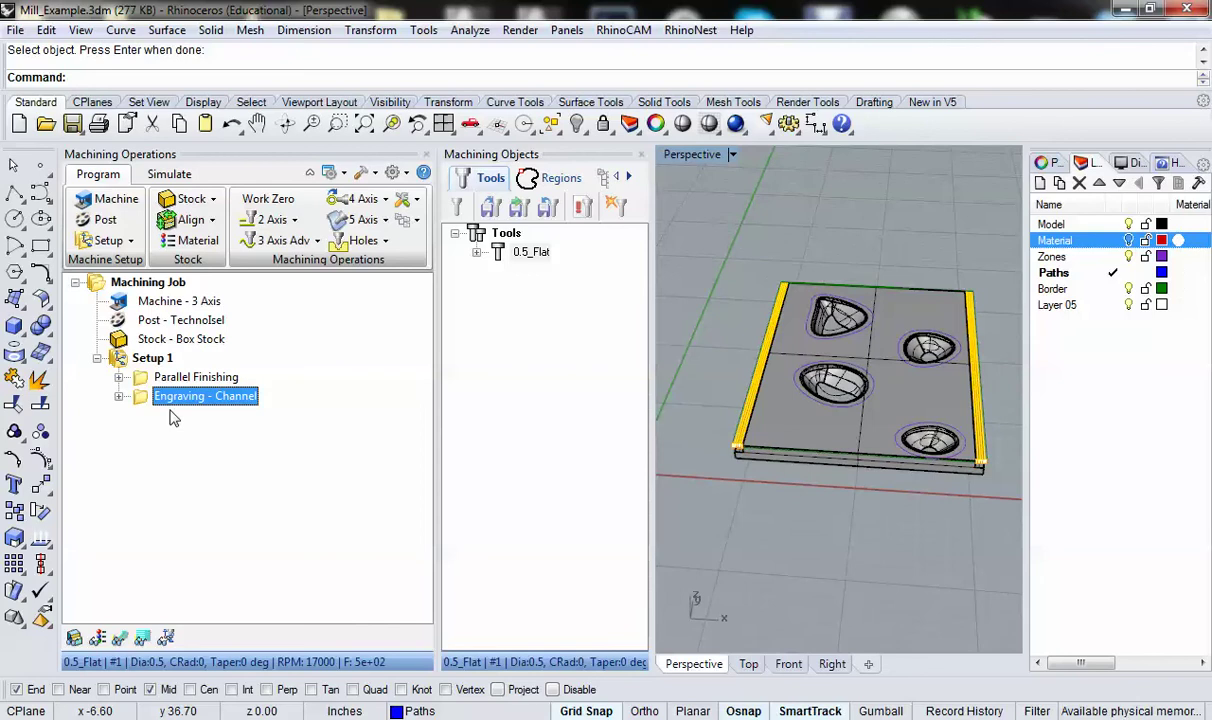
click(145, 378)
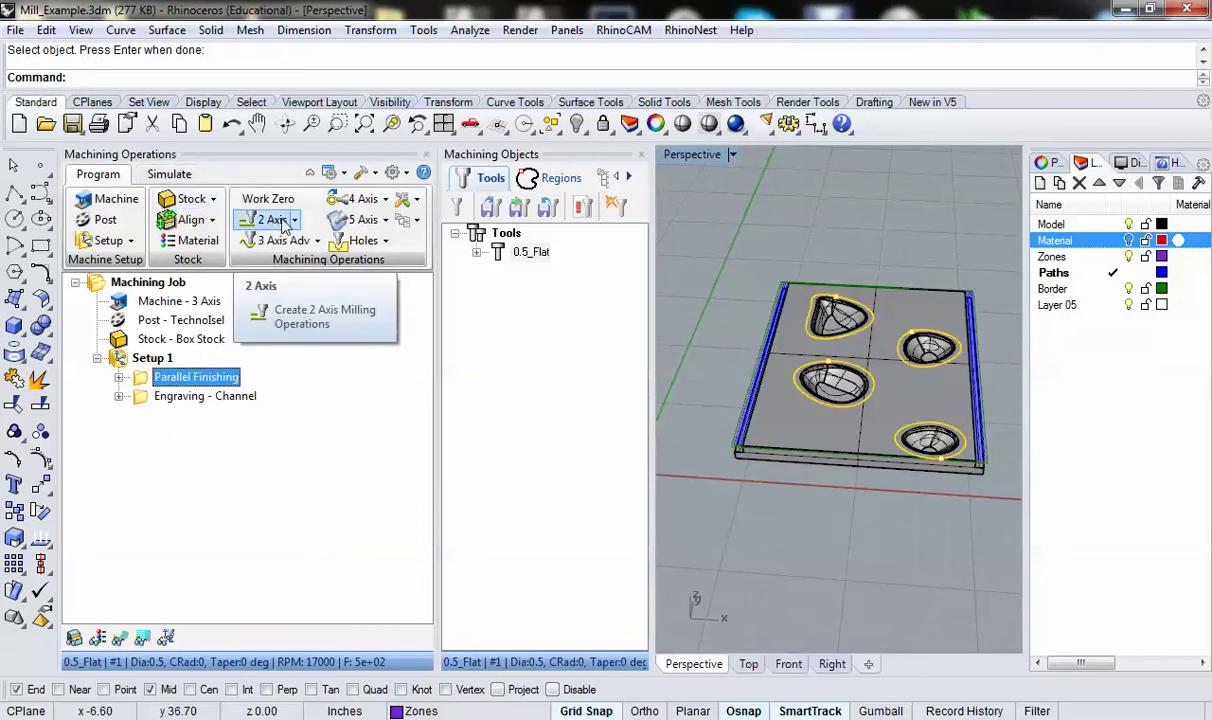
click(295, 221)
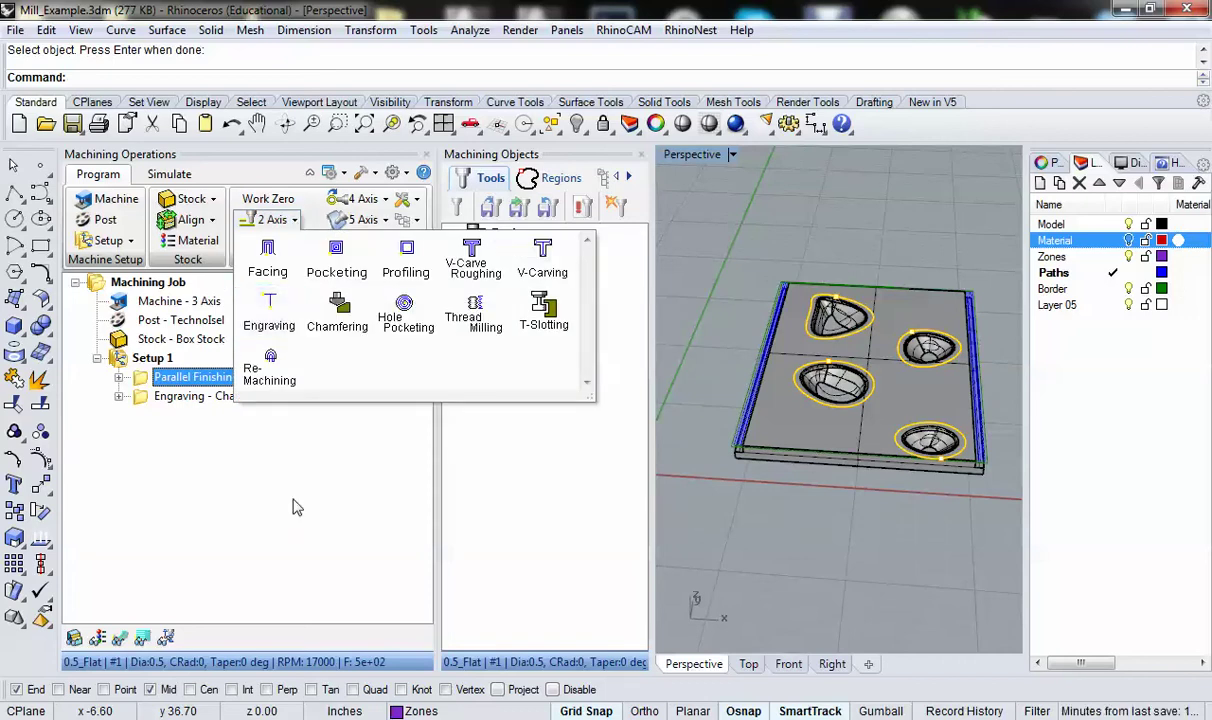
click(226, 454)
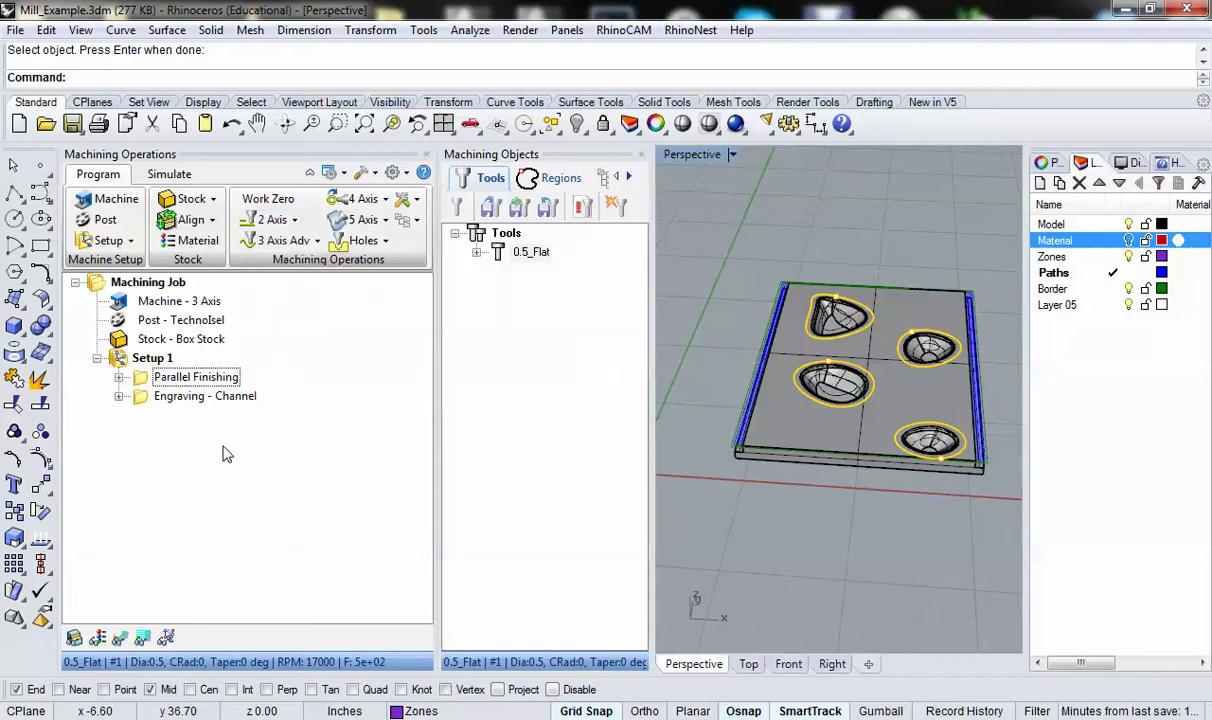
Step: Start another 2-axis Engraving operation after Engraving - Channel and remove all of its preselected drive regions
click(145, 400)
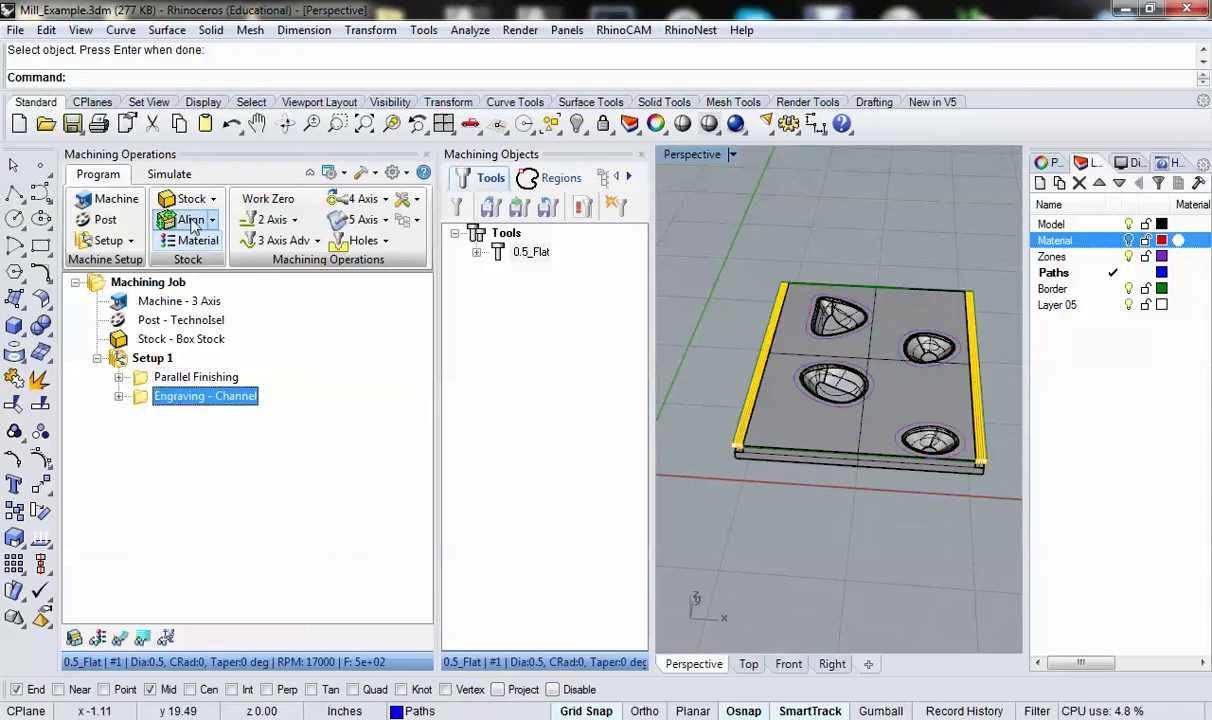
click(294, 221)
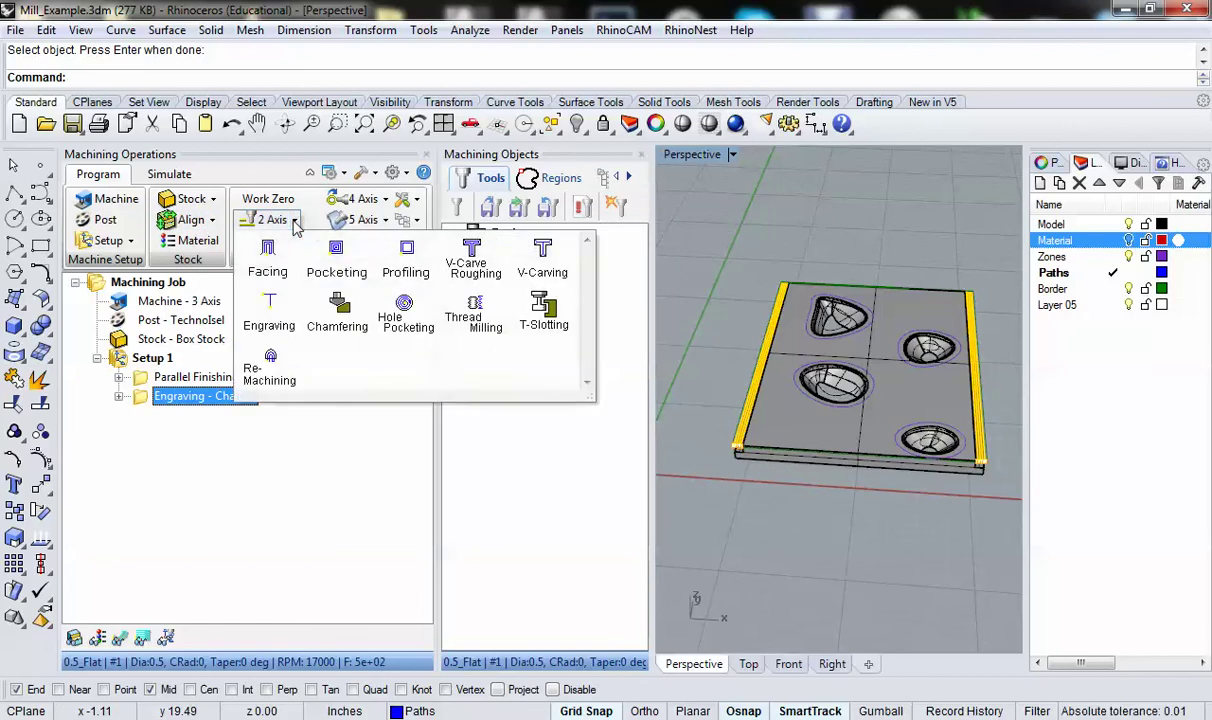
click(277, 318)
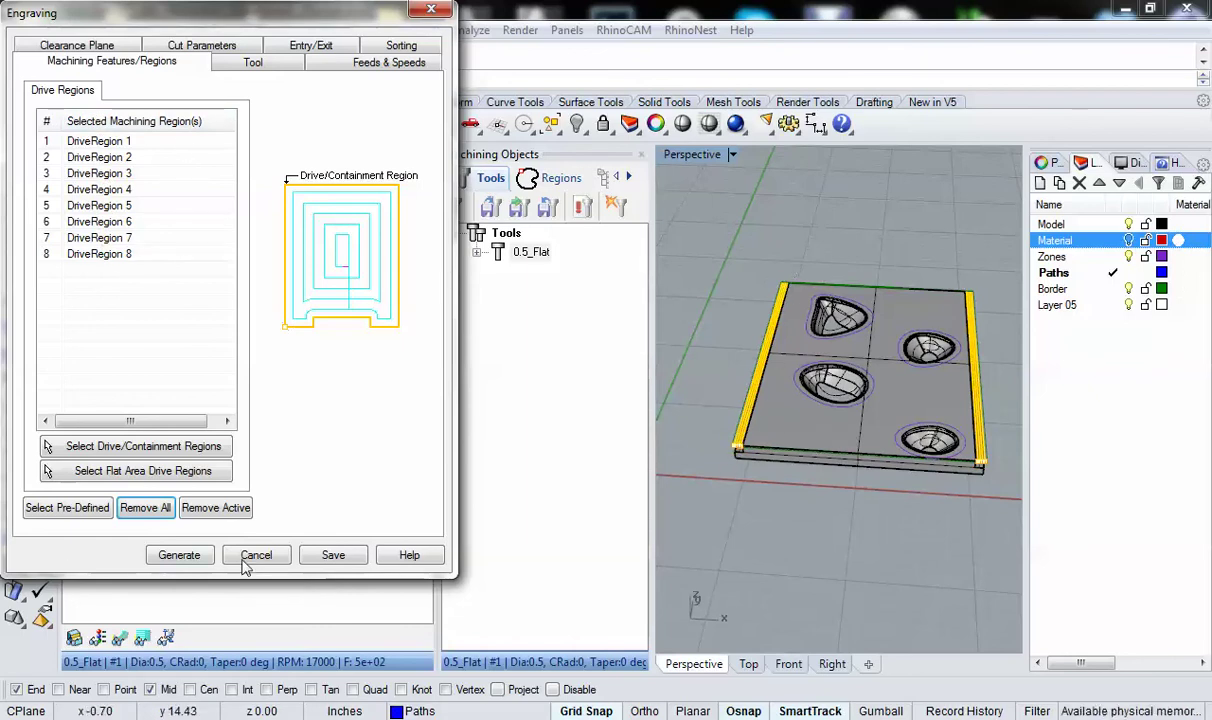
click(147, 505)
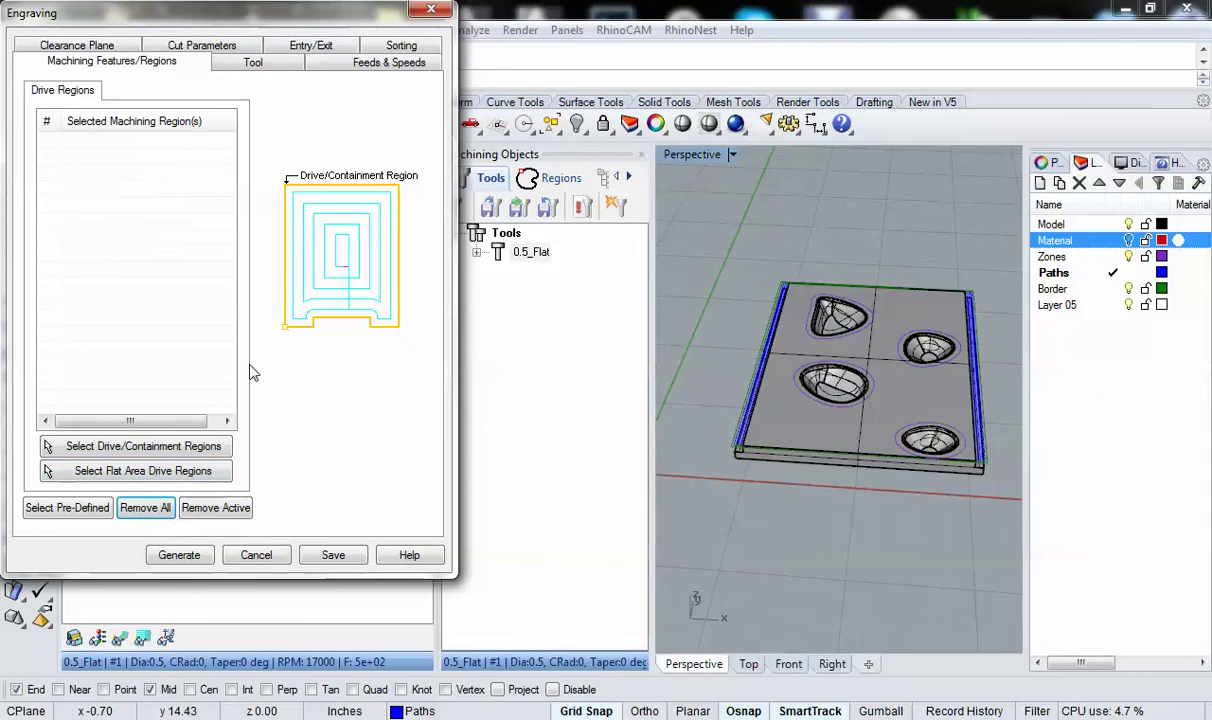
Step: Pick the rectangular border curve around the outside of the board as the drive region for the new Engraving operation
click(73, 455)
scroll(730, 450, up, 5)
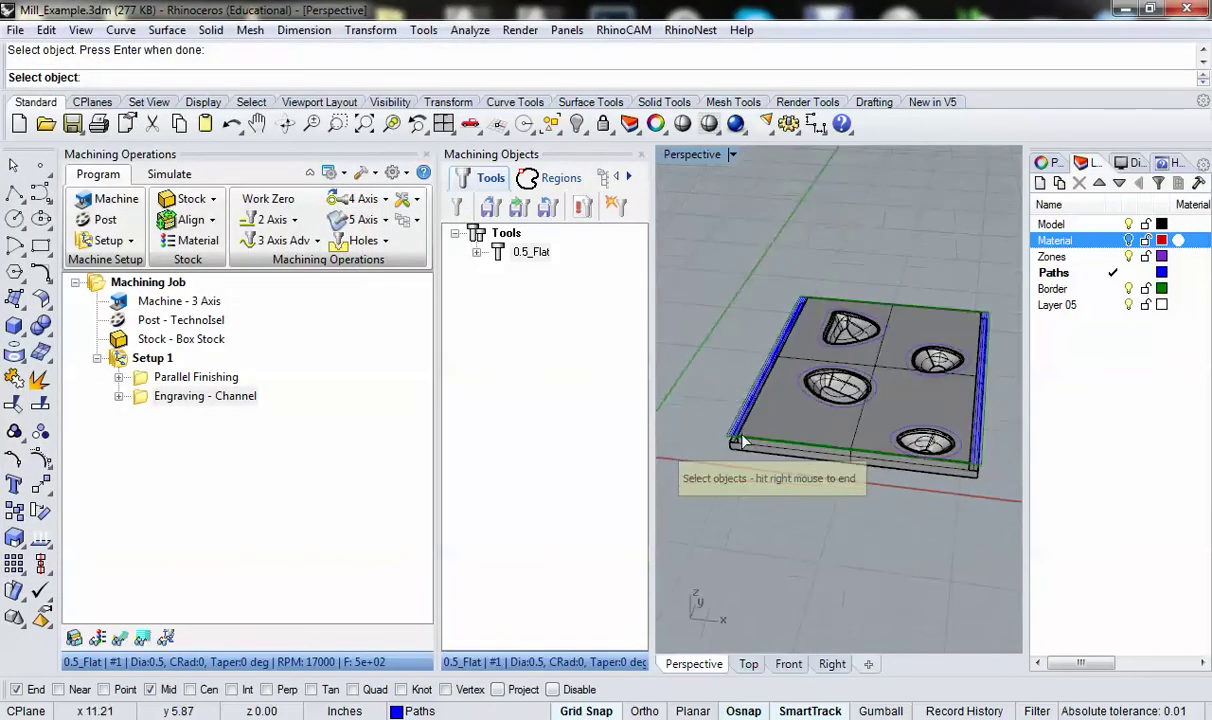
scroll(720, 430, up, 3)
click(698, 425)
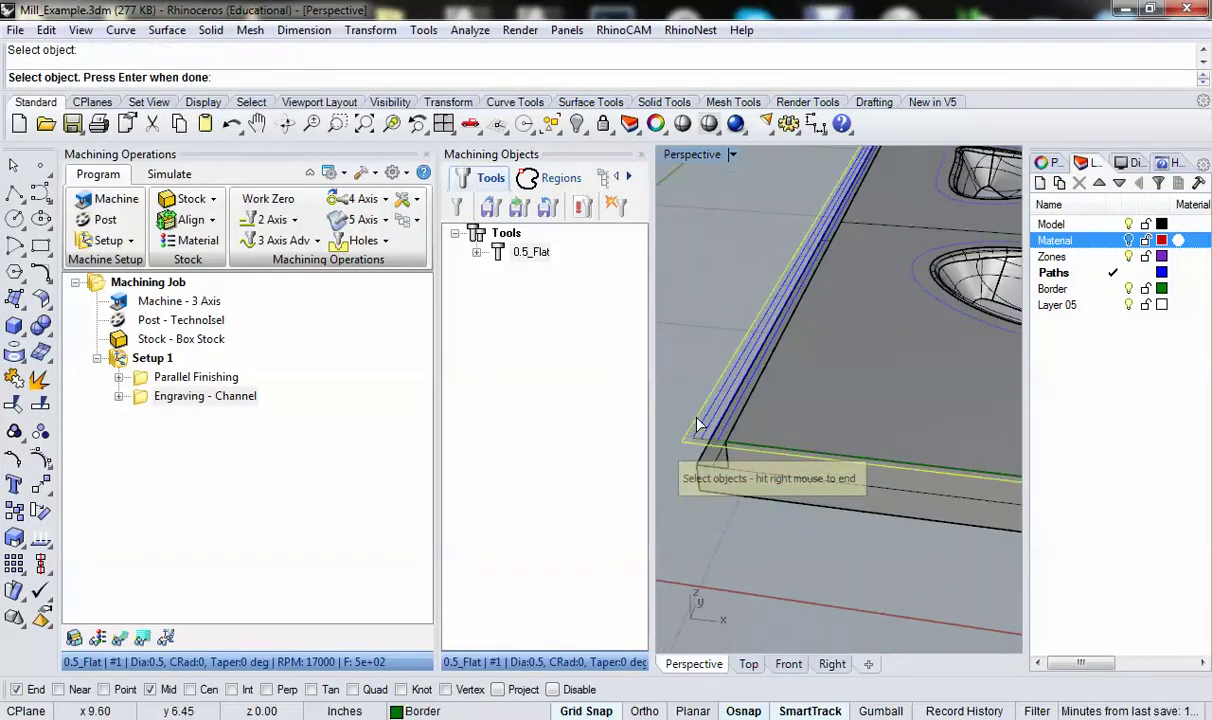
Step: Examine the border curve's offset from the channel paths at the board's corners in perspective and top views, and accept the drive region selection
scroll(698, 425, up, 2)
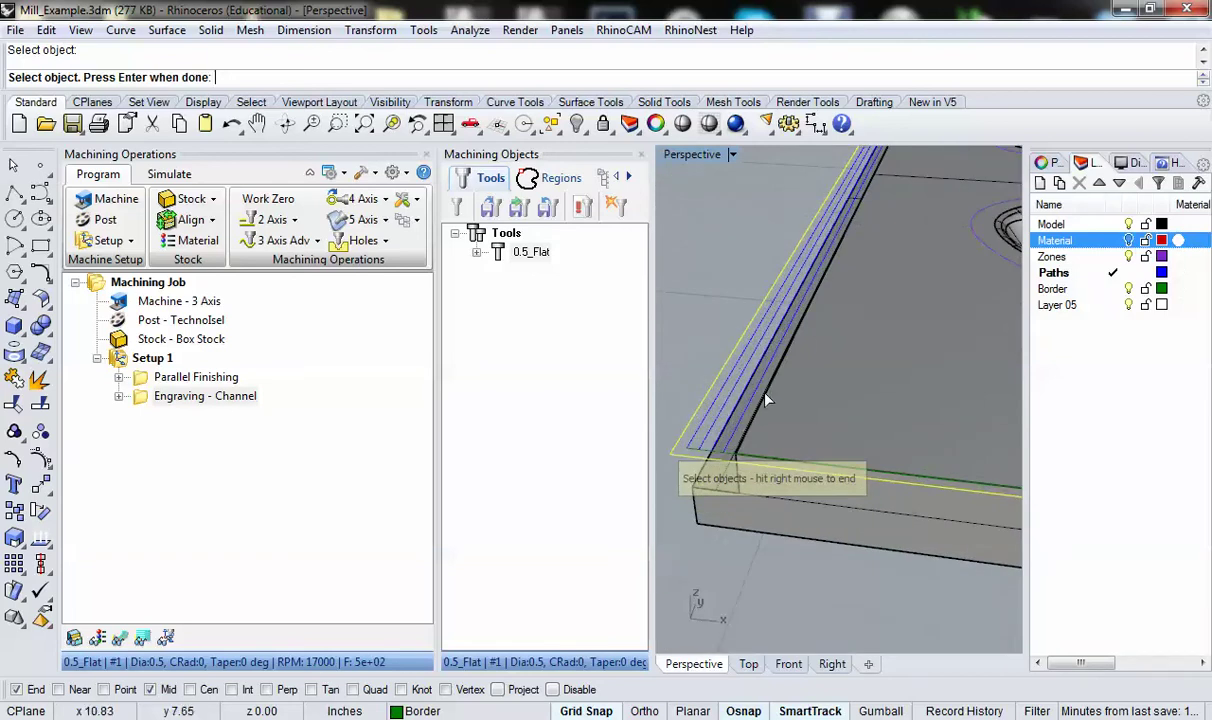
scroll(765, 400, down, 2)
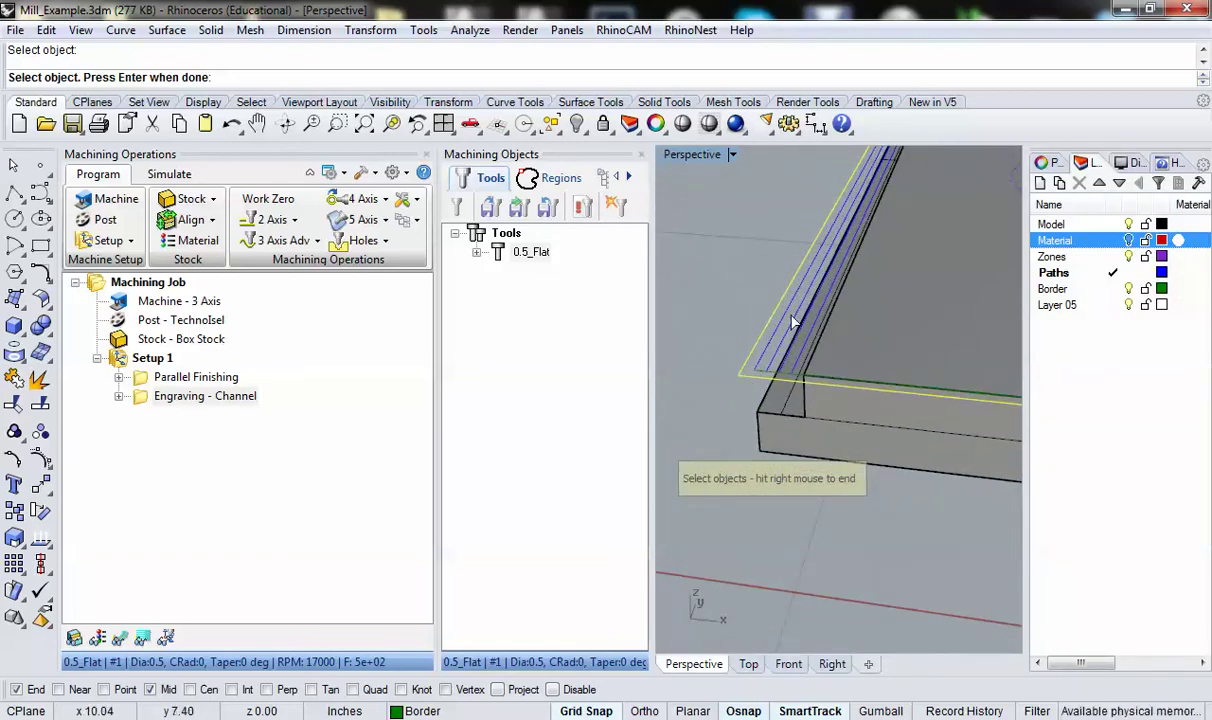
double_click(680, 156)
double_click(676, 157)
scroll(812, 348, up, 5)
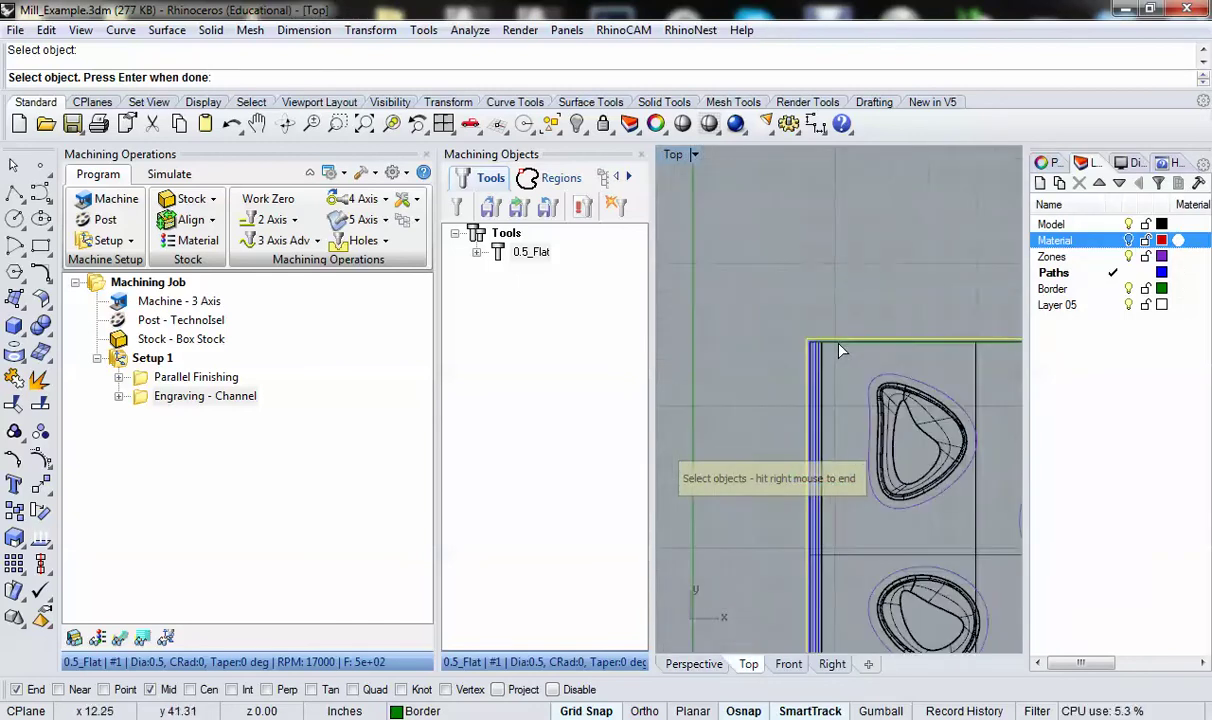
scroll(785, 370, up, 3)
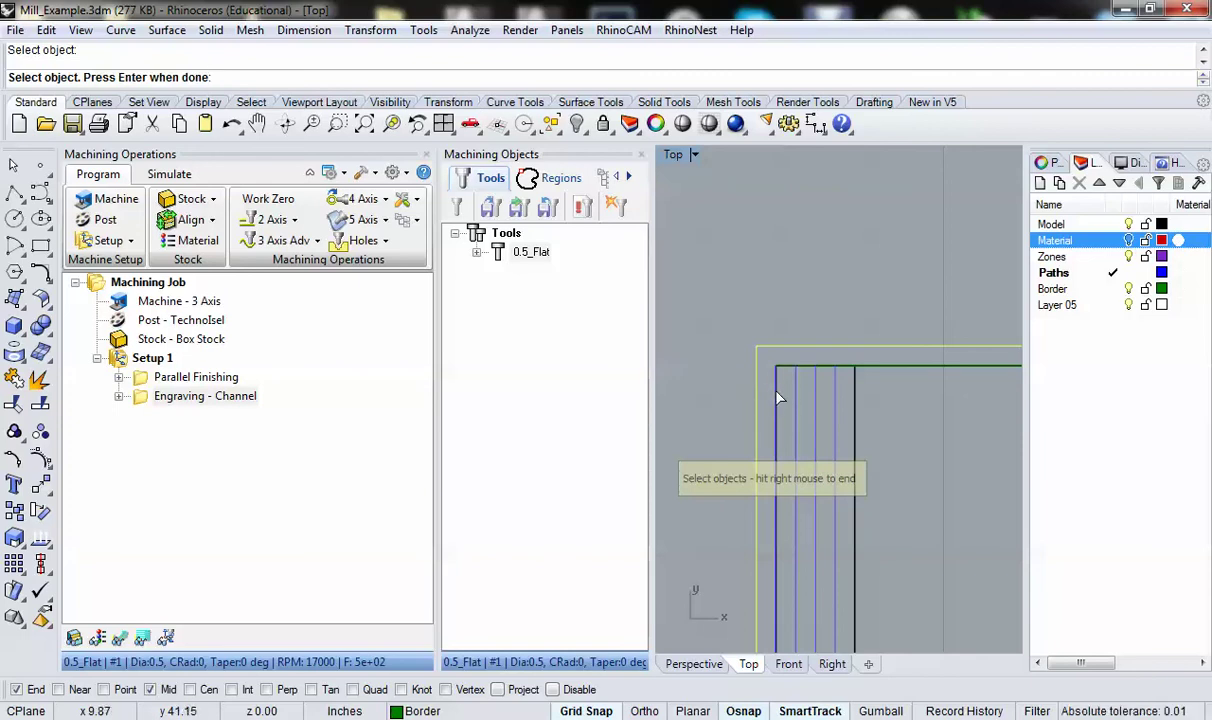
double_click(673, 157)
double_click(850, 154)
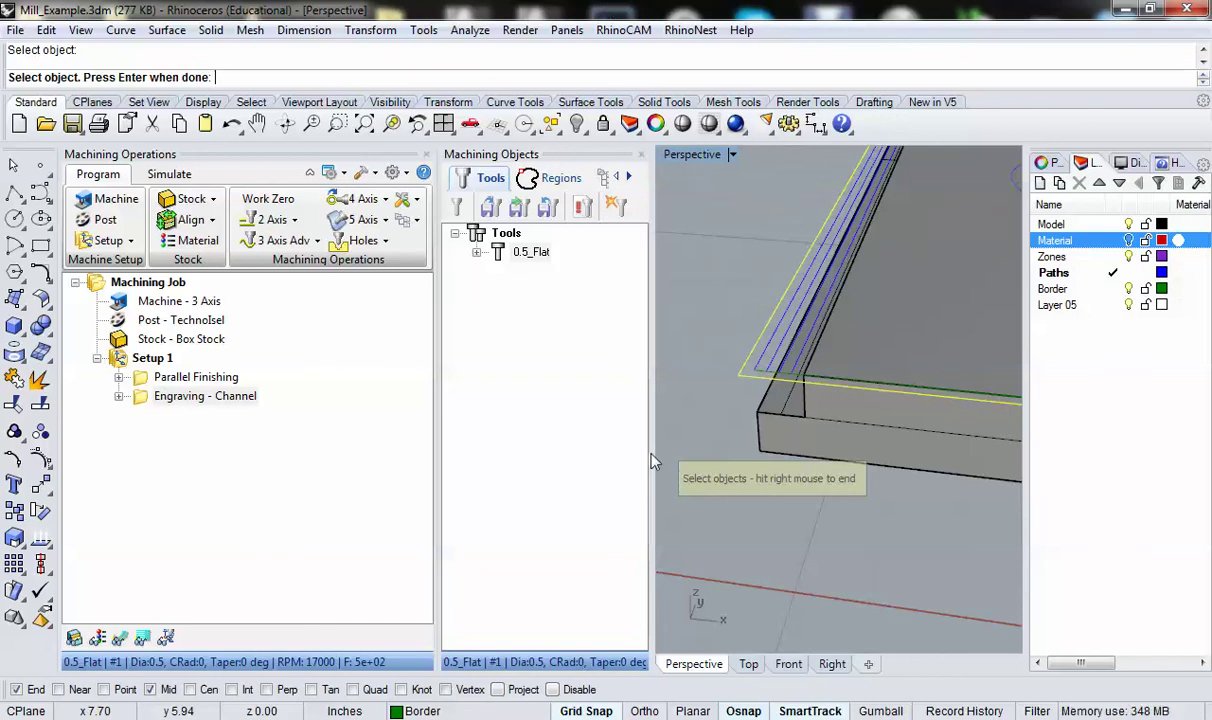
right_click(713, 327)
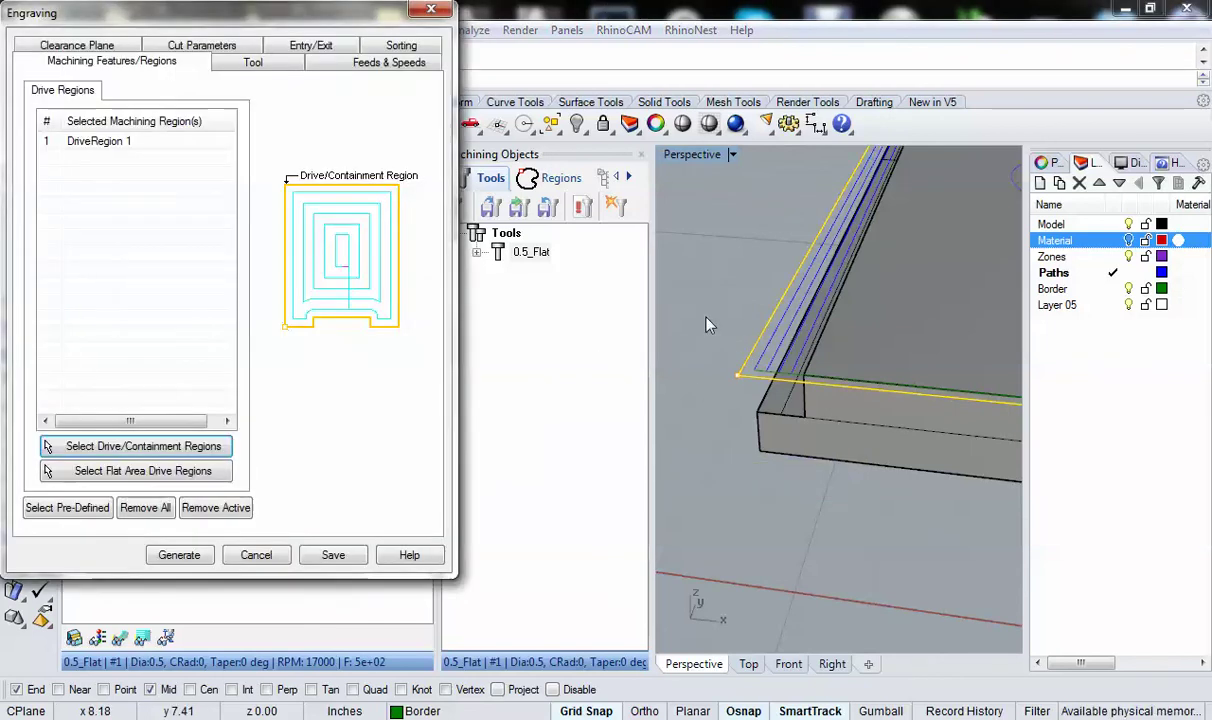
Step: Review the Engraving operation's tool, feeds and speeds, and clearance plane settings
click(254, 63)
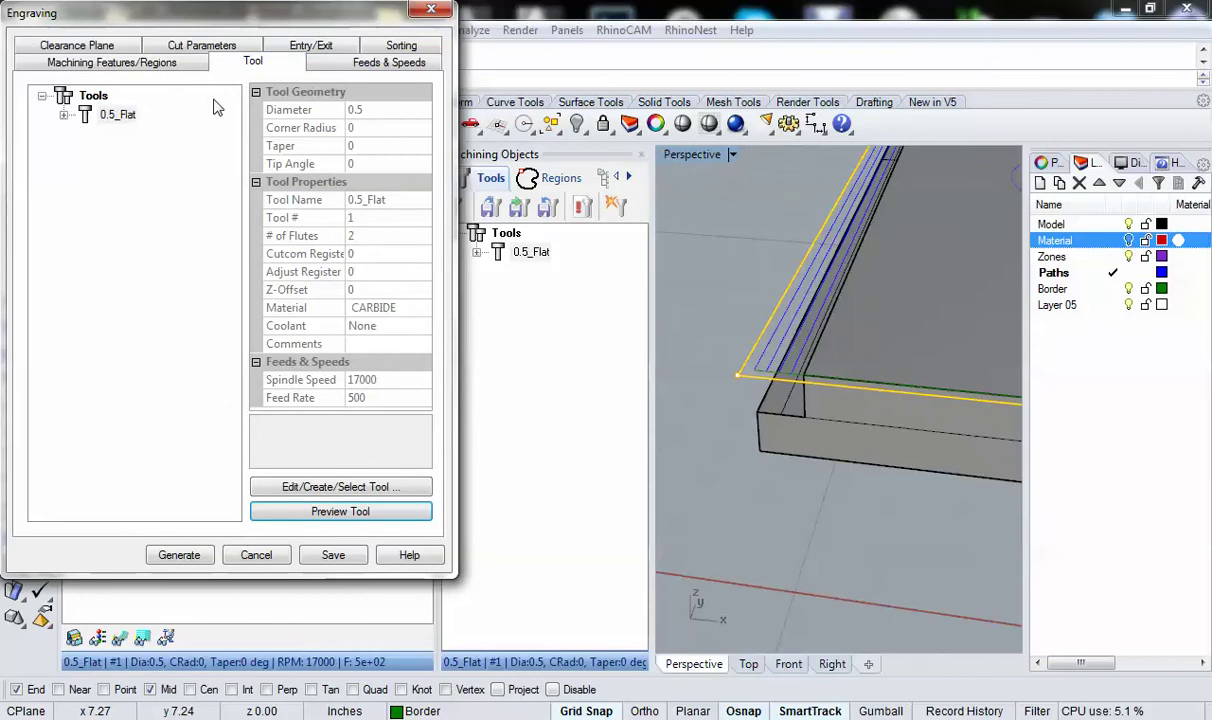
click(352, 61)
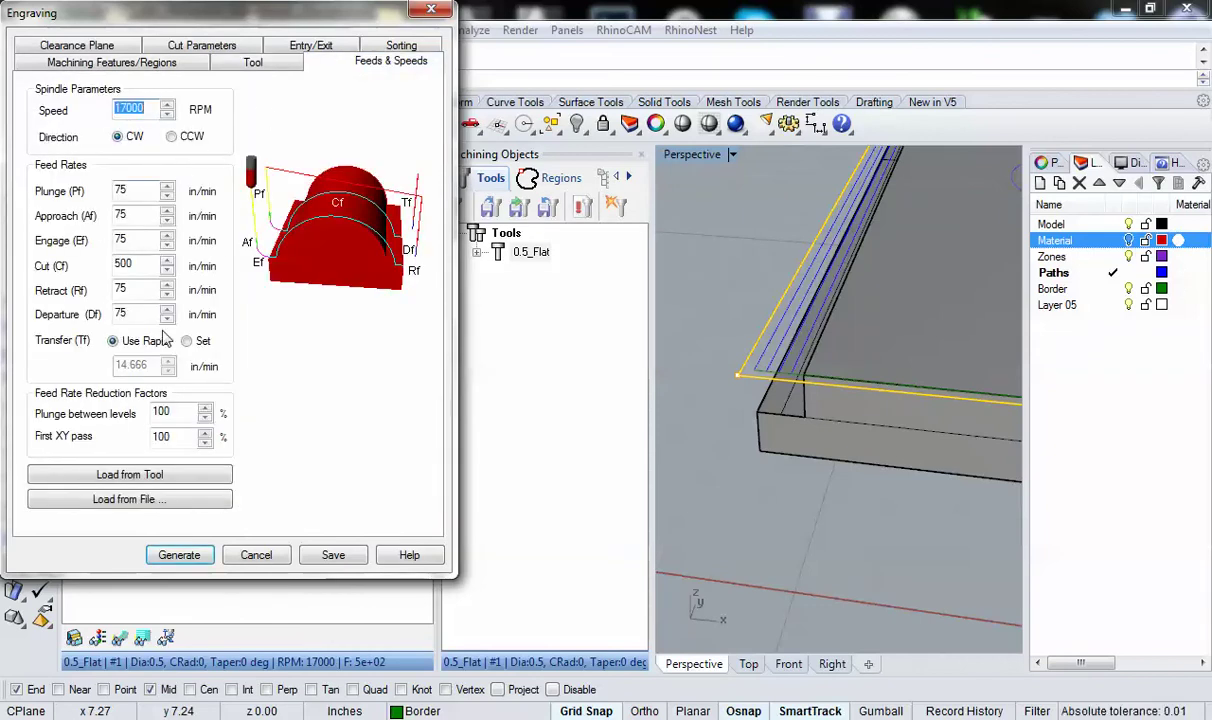
click(79, 47)
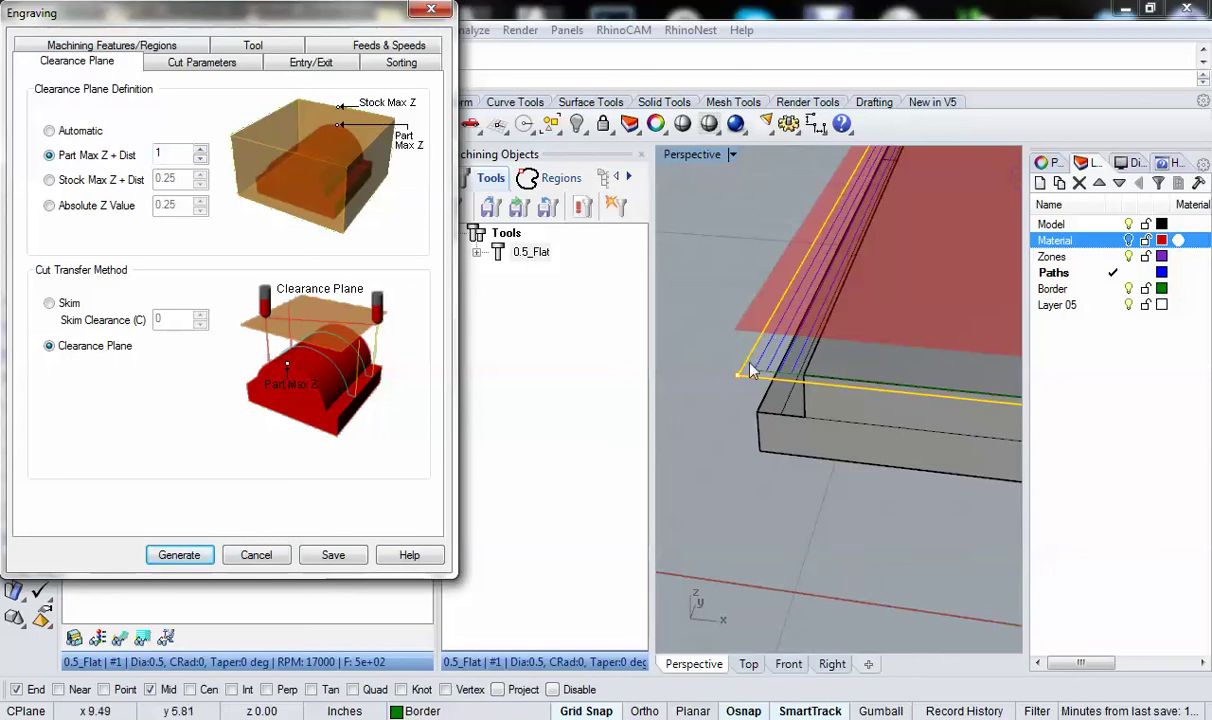
Step: Set the total cut depth to 1.5, split evenly into 0.75 rough and 0.75 finish depth, with the default roughing and finishing depths per cut
click(174, 67)
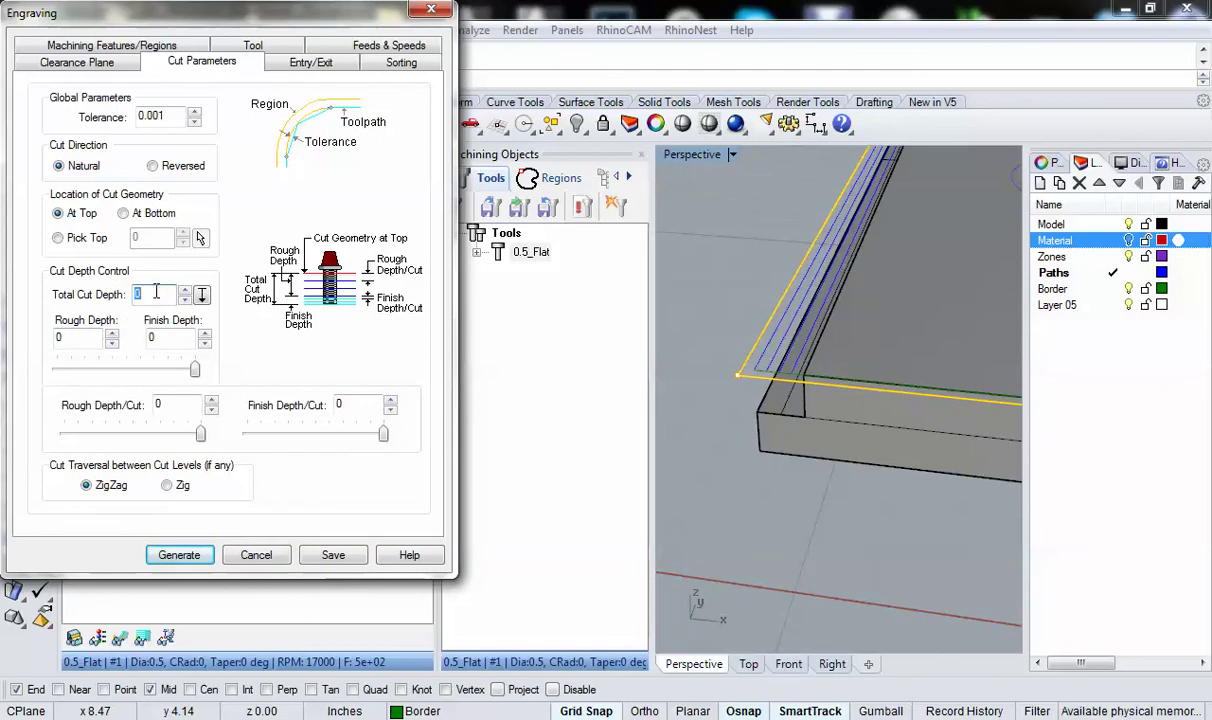
text(1.5)
key(Tab)
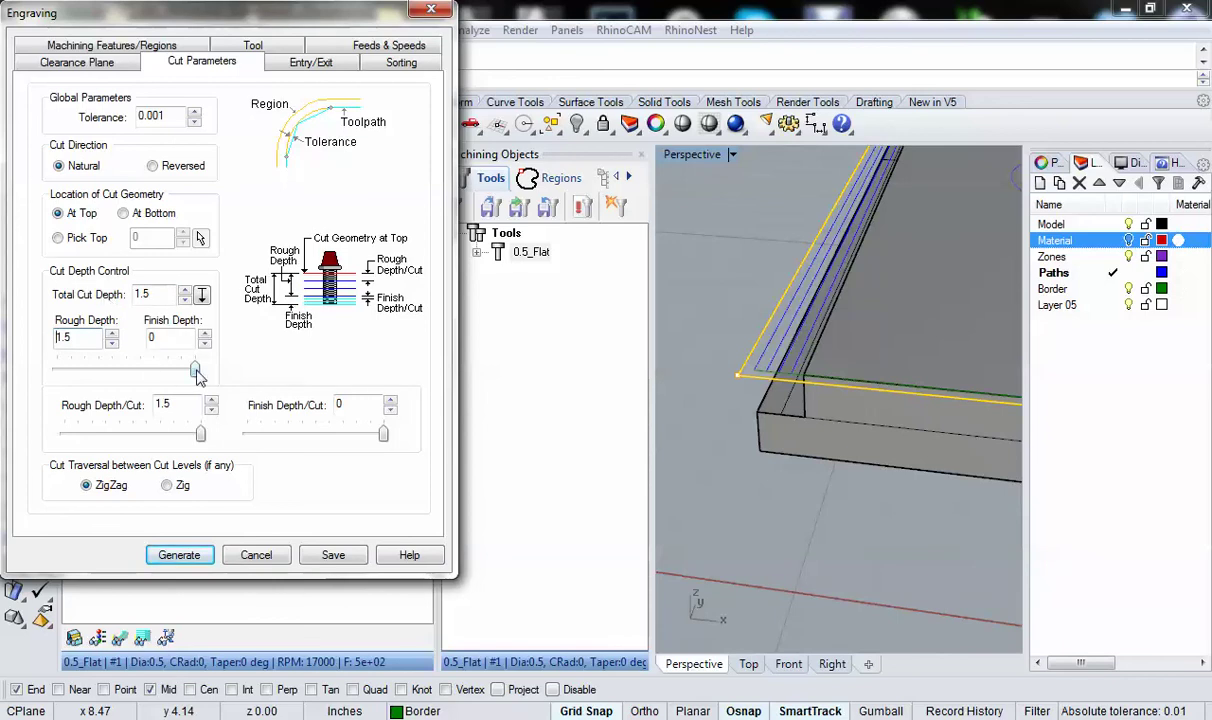
drag(196, 372, 125, 369)
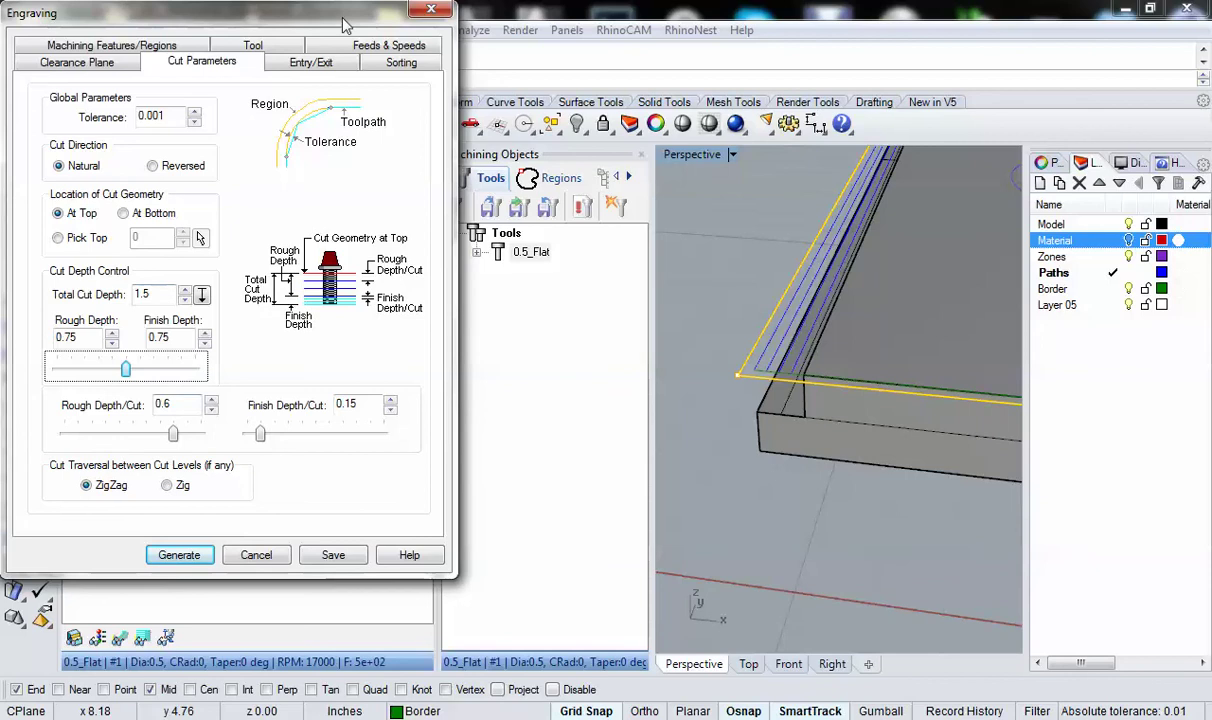
Step: Review the entry/exit and sorting settings, and generate the Engraving operation for the border
click(310, 63)
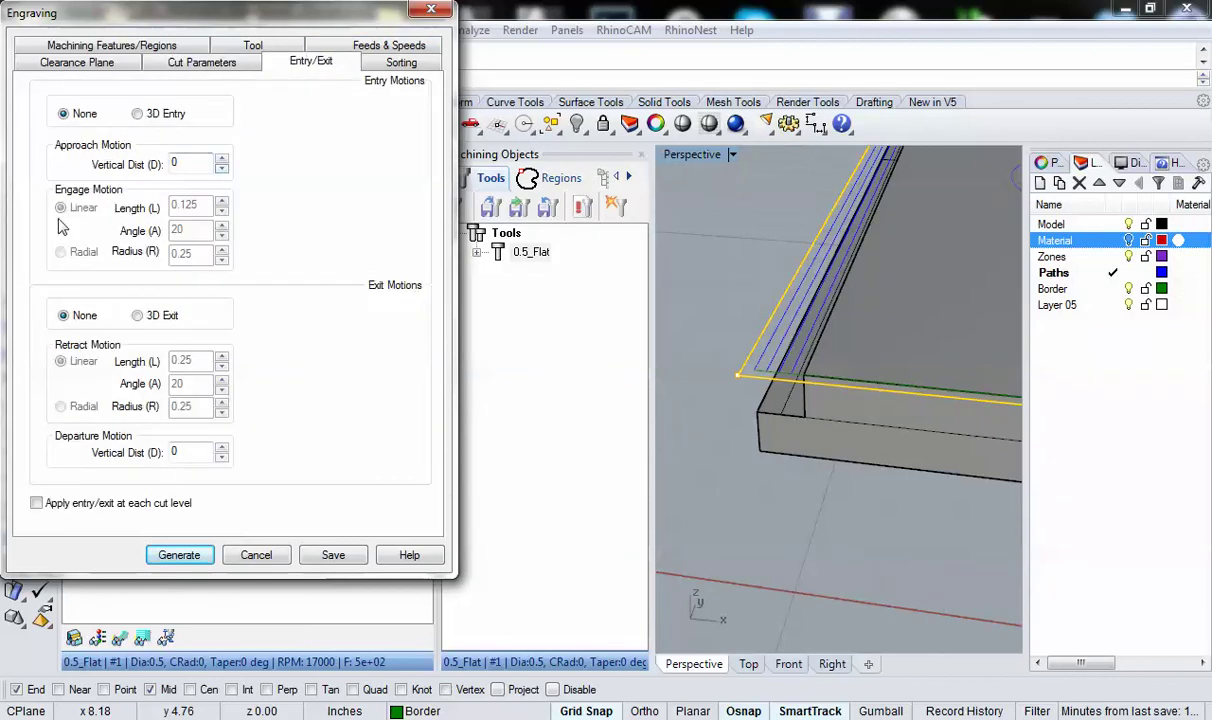
click(401, 63)
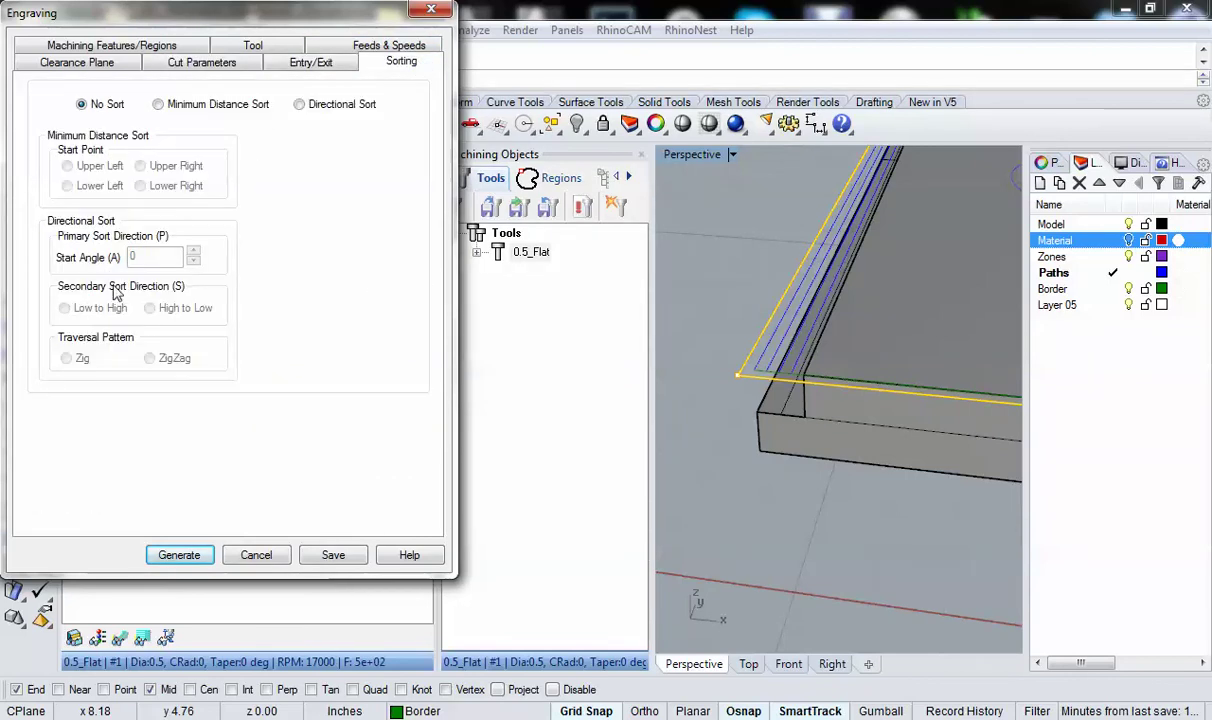
click(178, 555)
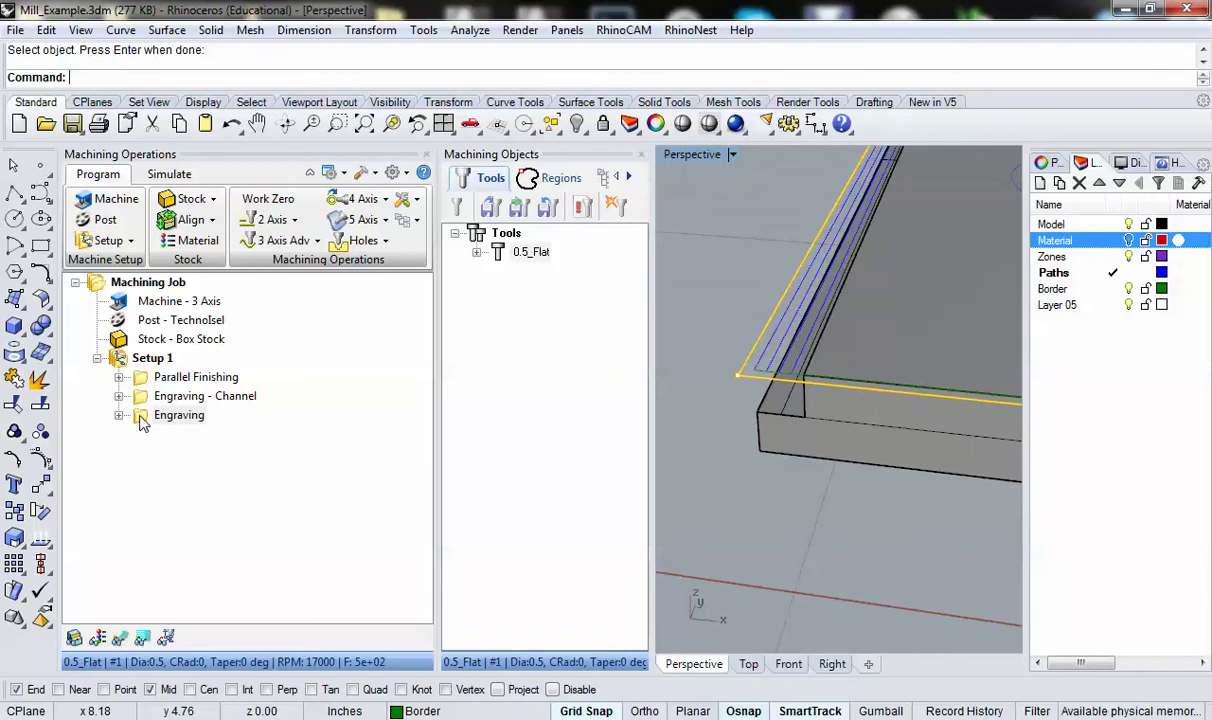
Step: Rename the new Engraving operation as "Engraving - Border"
click(186, 420)
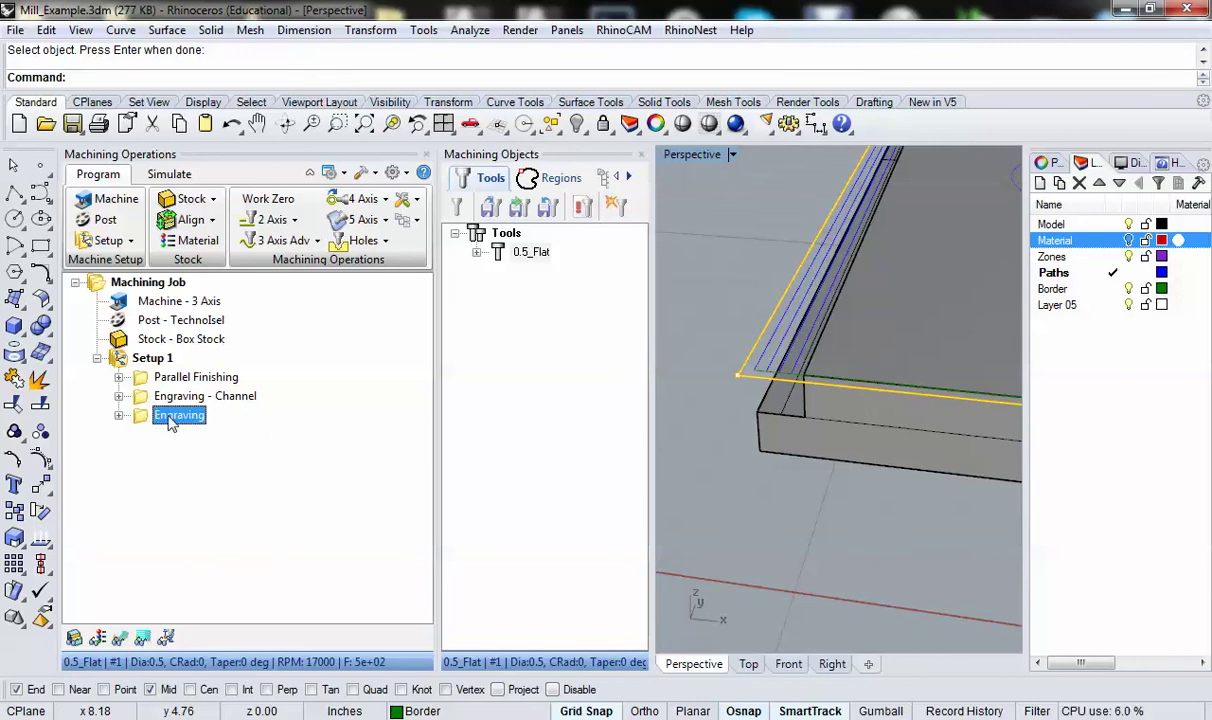
right_click(172, 421)
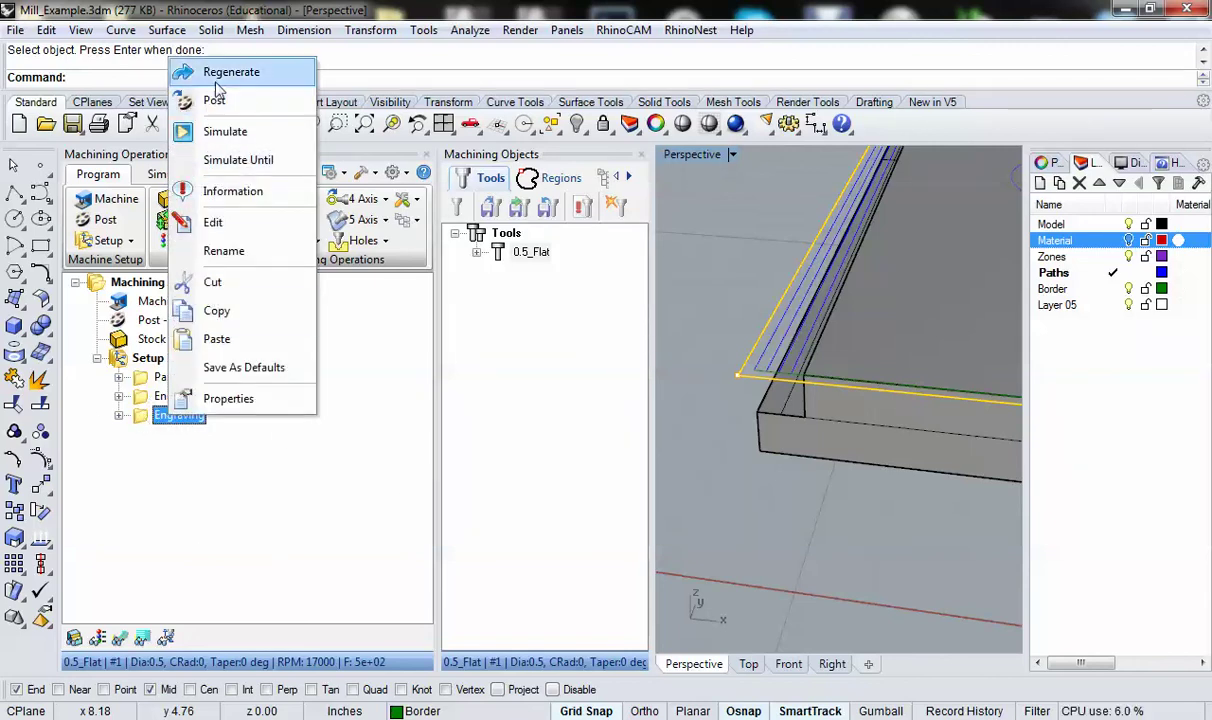
click(228, 251)
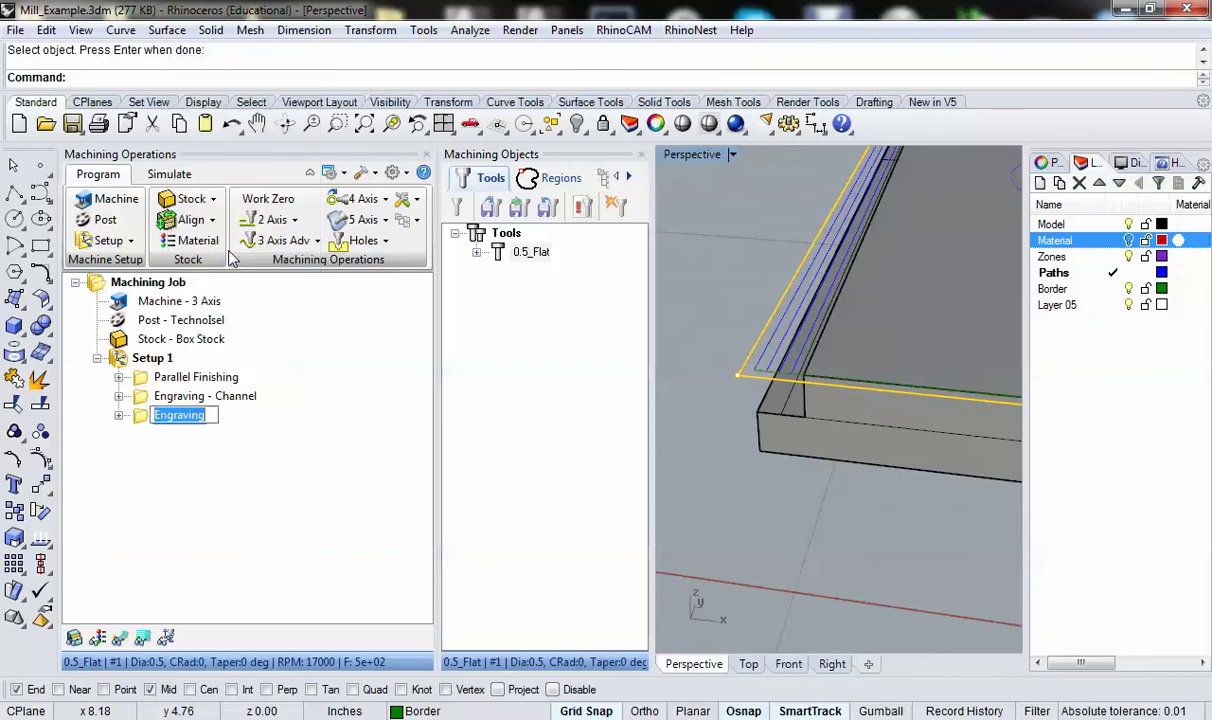
click(215, 423)
text(- Border)
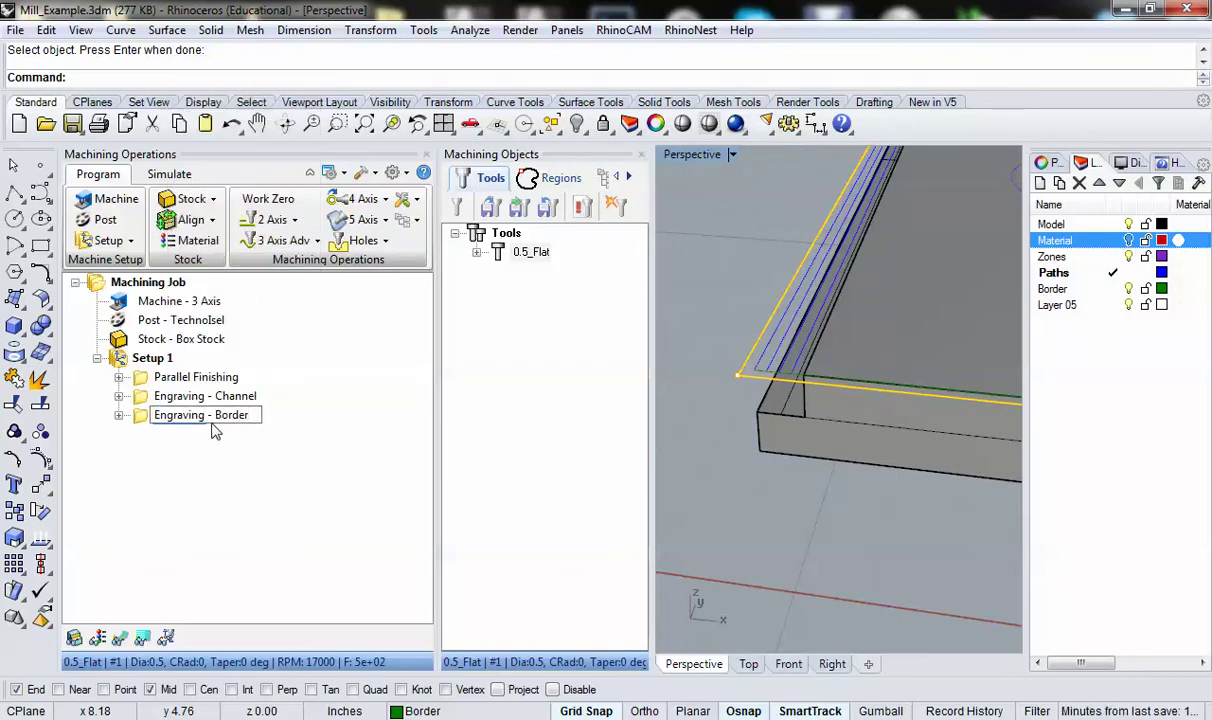
click(313, 460)
Step: Select Setup 1 and examine the spacing between the border curve and the channel paths in the top view
click(145, 359)
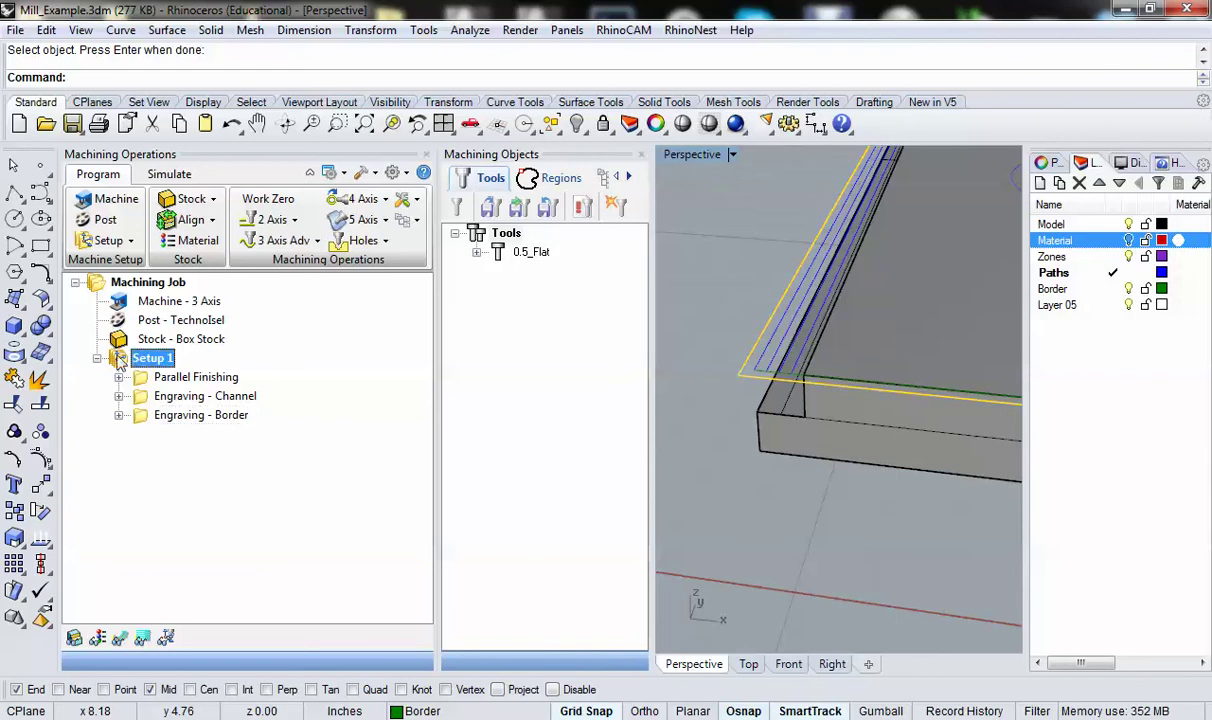
double_click(690, 154)
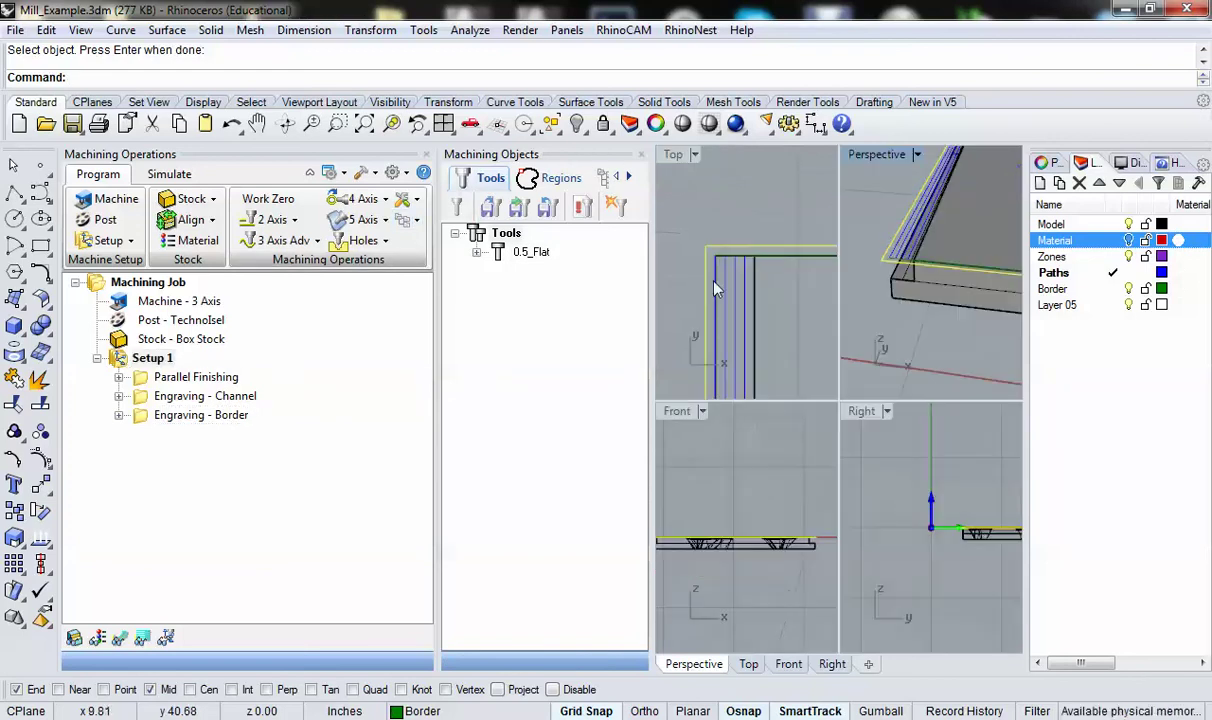
double_click(675, 155)
scroll(720, 245, down, 2)
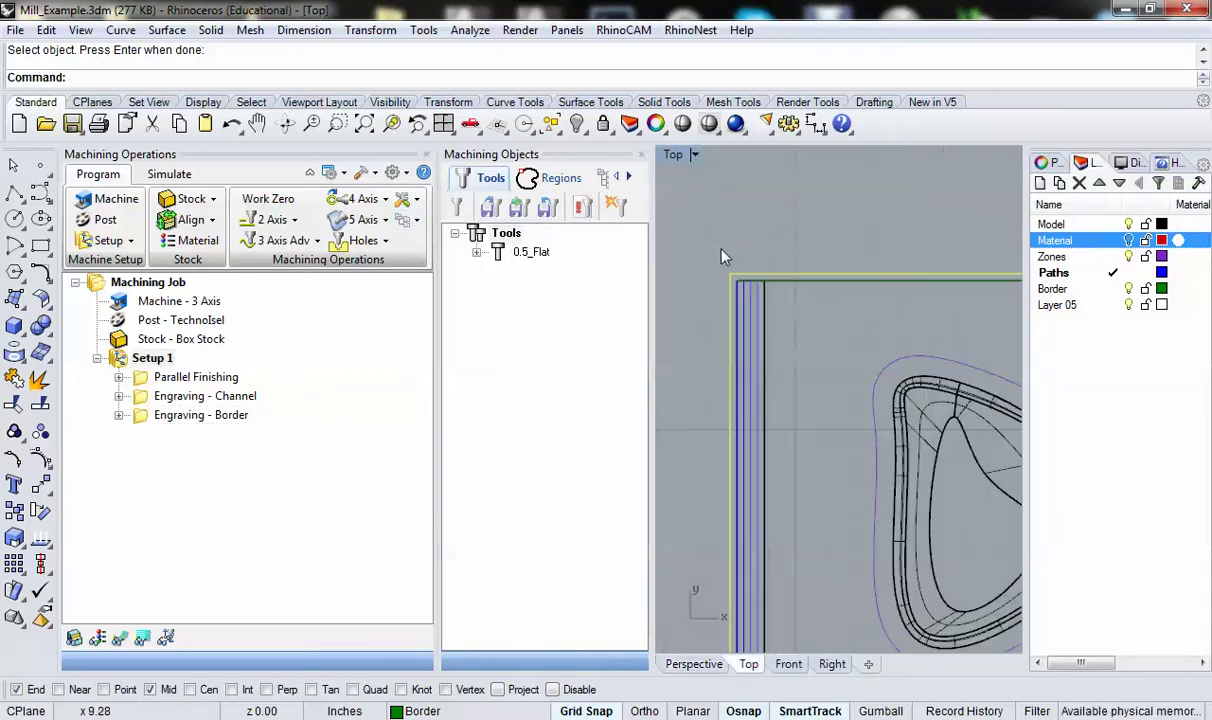
double_click(676, 155)
double_click(845, 155)
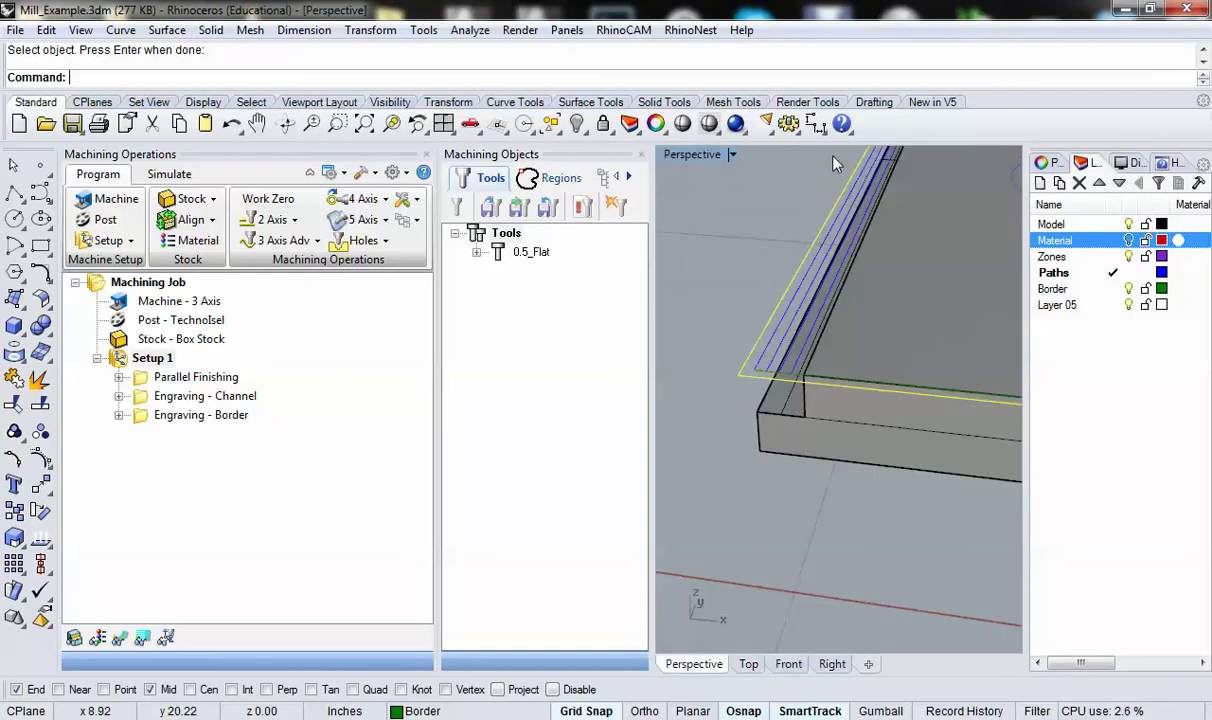
Step: Close the Machining Objects browser and bring the whole board into the perspective view
click(641, 157)
scroll(615, 257, down, 4)
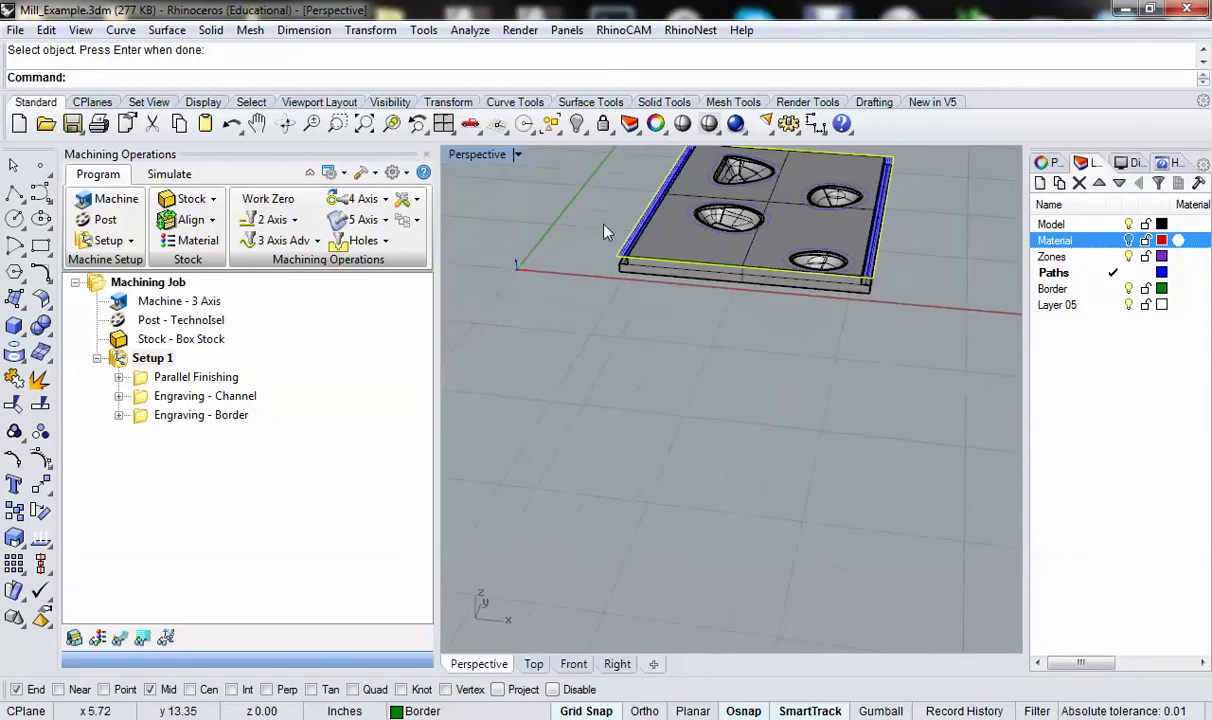
shift+right_drag(585, 201, 527, 360)
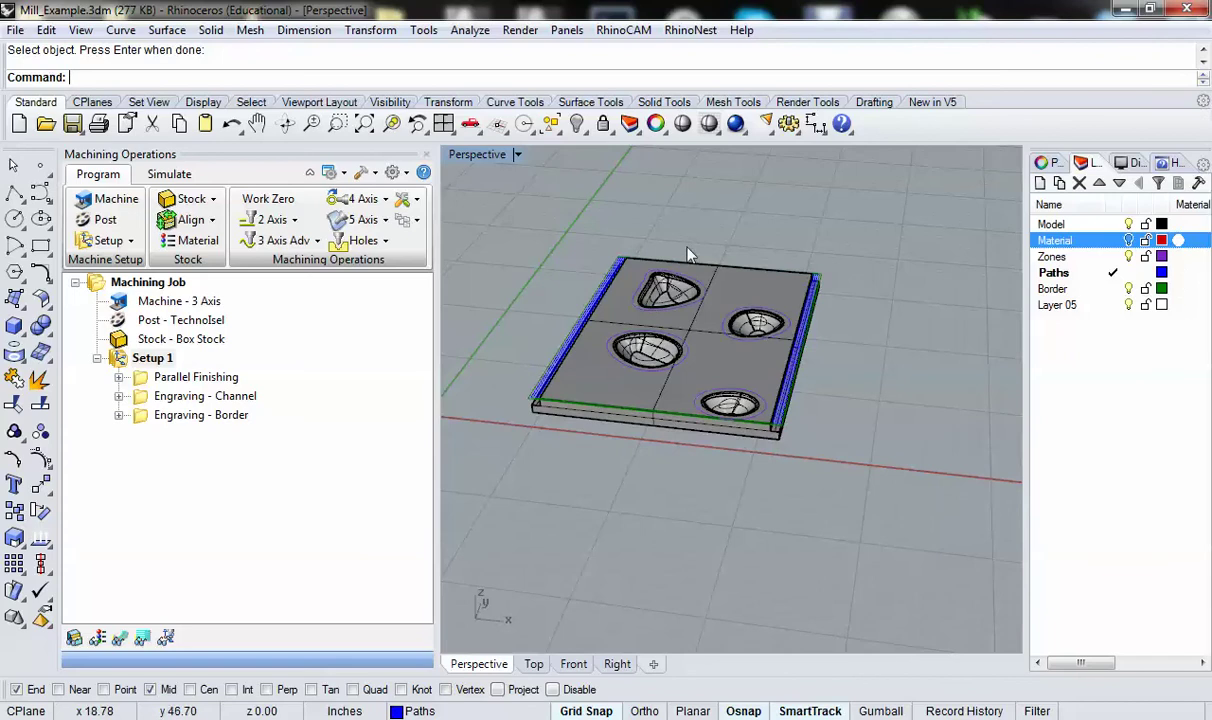
Step: Simulate all Setup 1 operations on the stock, adjusting the simulation speed to about mid-range
click(169, 174)
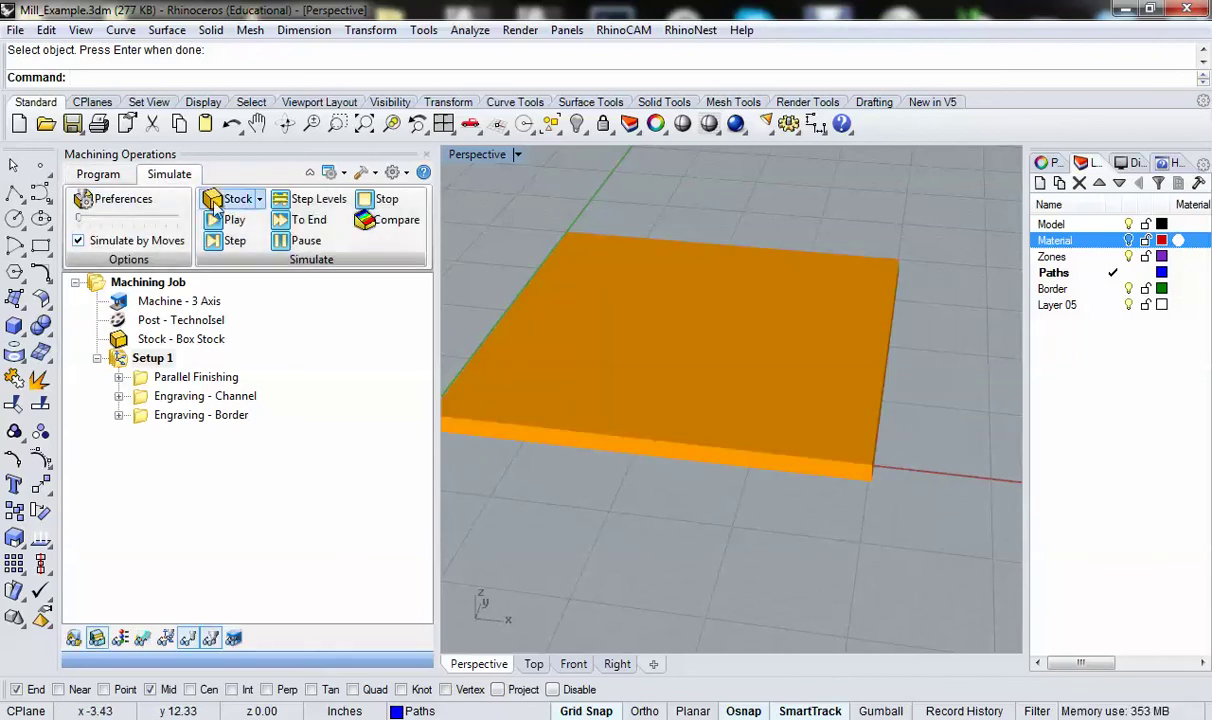
click(215, 221)
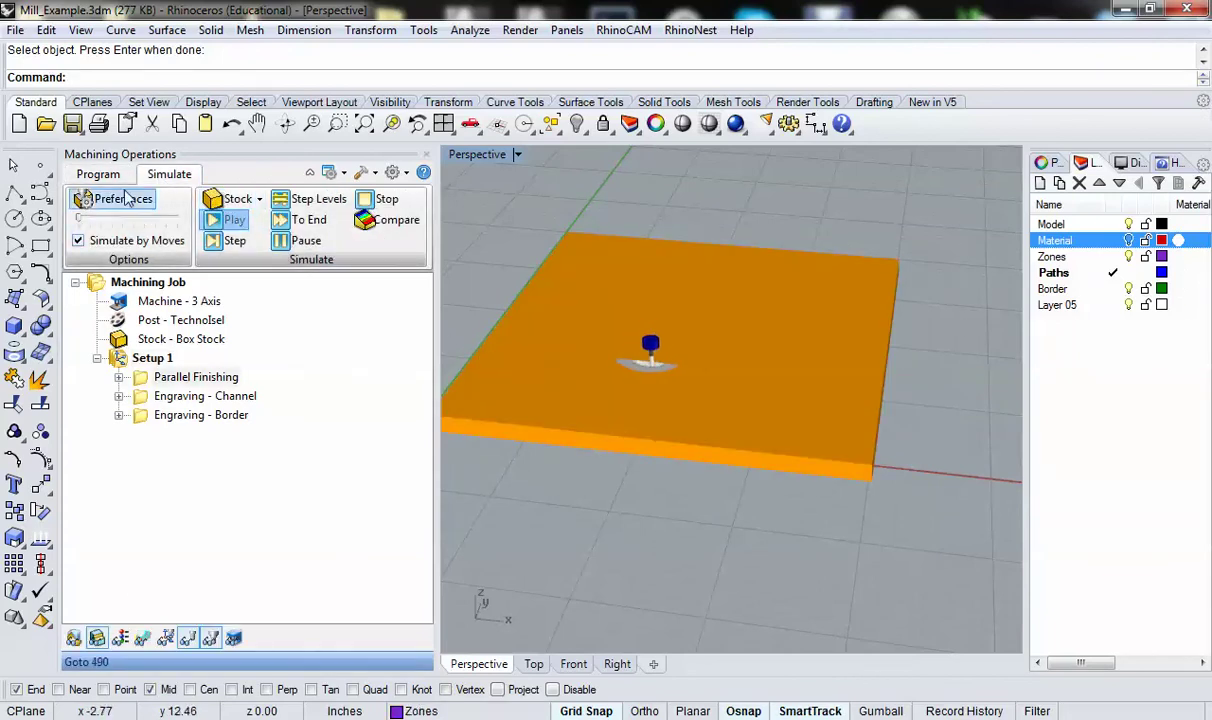
drag(78, 217, 176, 218)
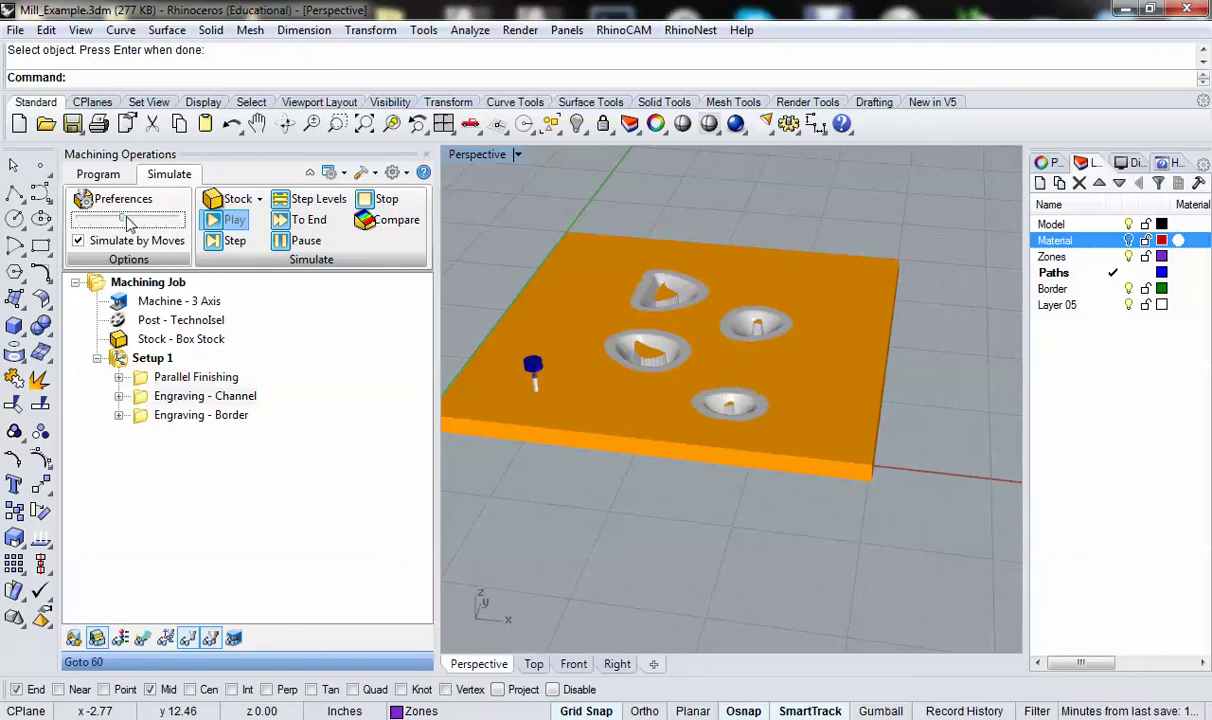
Step: Examine the simulated border cut where it meets the channels at the corners, and the pockets across the stock
right_drag(626, 390, 640, 532)
scroll(563, 427, up, 6)
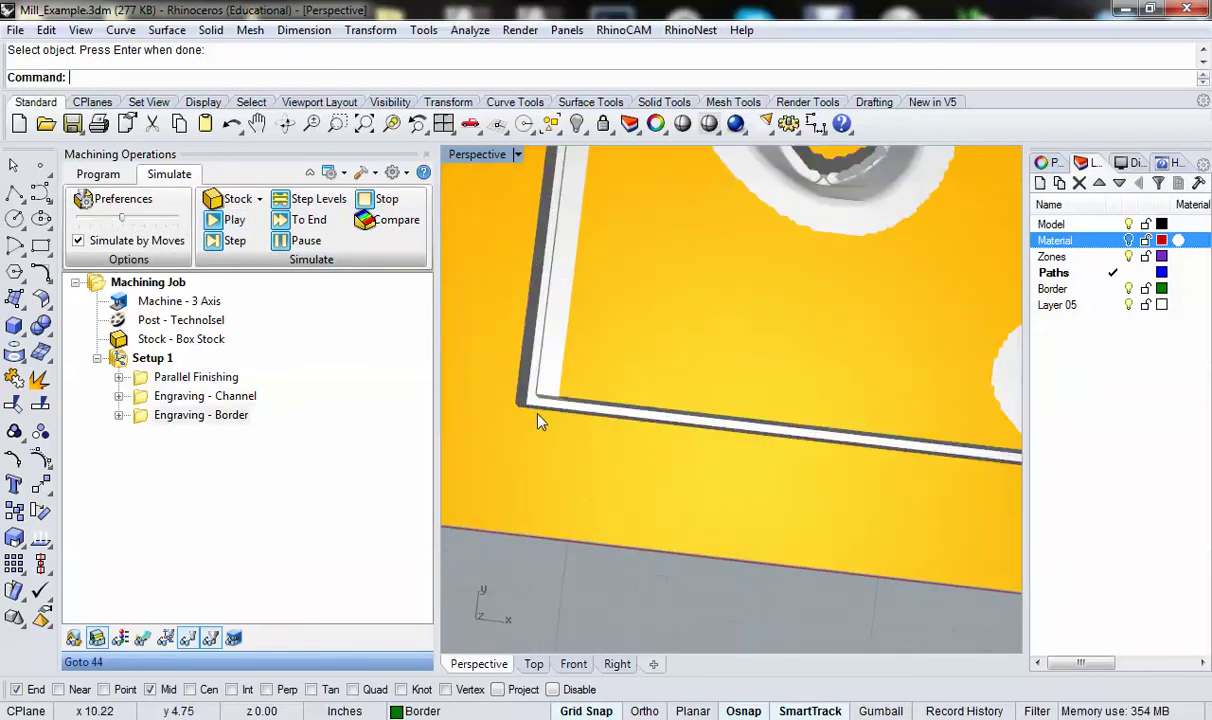
right_drag(563, 427, 530, 398)
scroll(545, 380, up, 3)
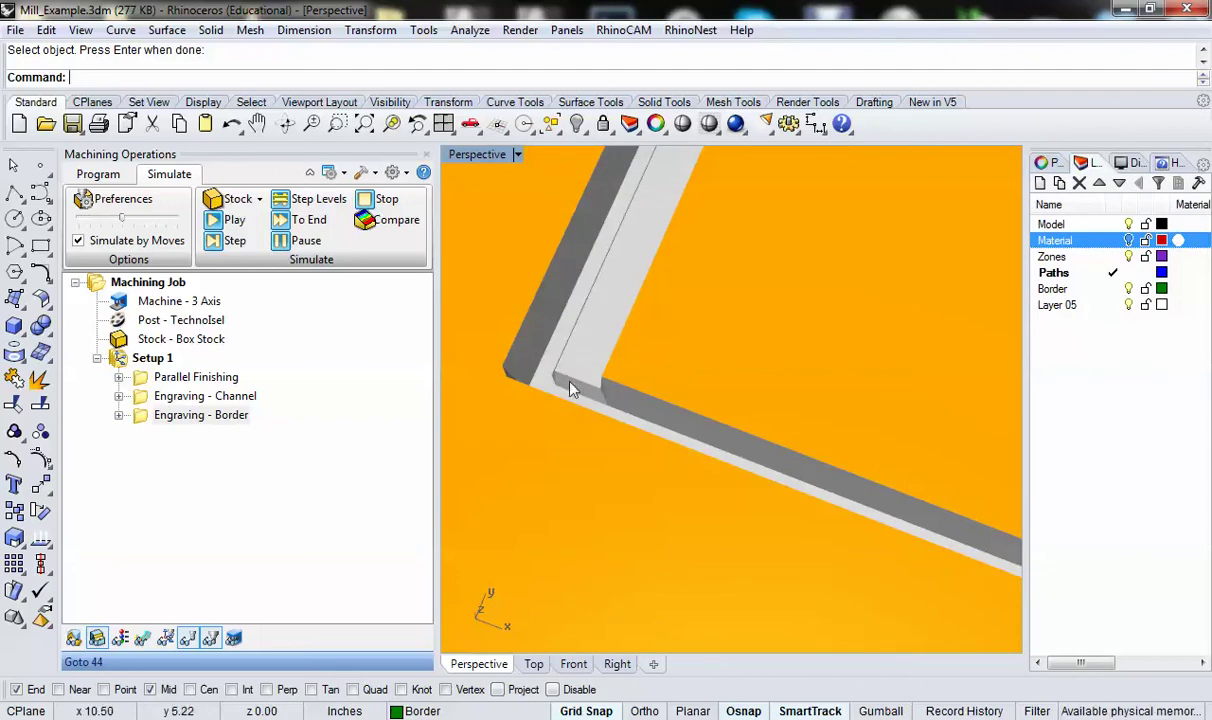
right_drag(618, 200, 576, 398)
scroll(576, 398, down, 5)
scroll(815, 500, up, 5)
scroll(815, 500, down, 5)
scroll(693, 419, up, 5)
scroll(758, 436, down, 5)
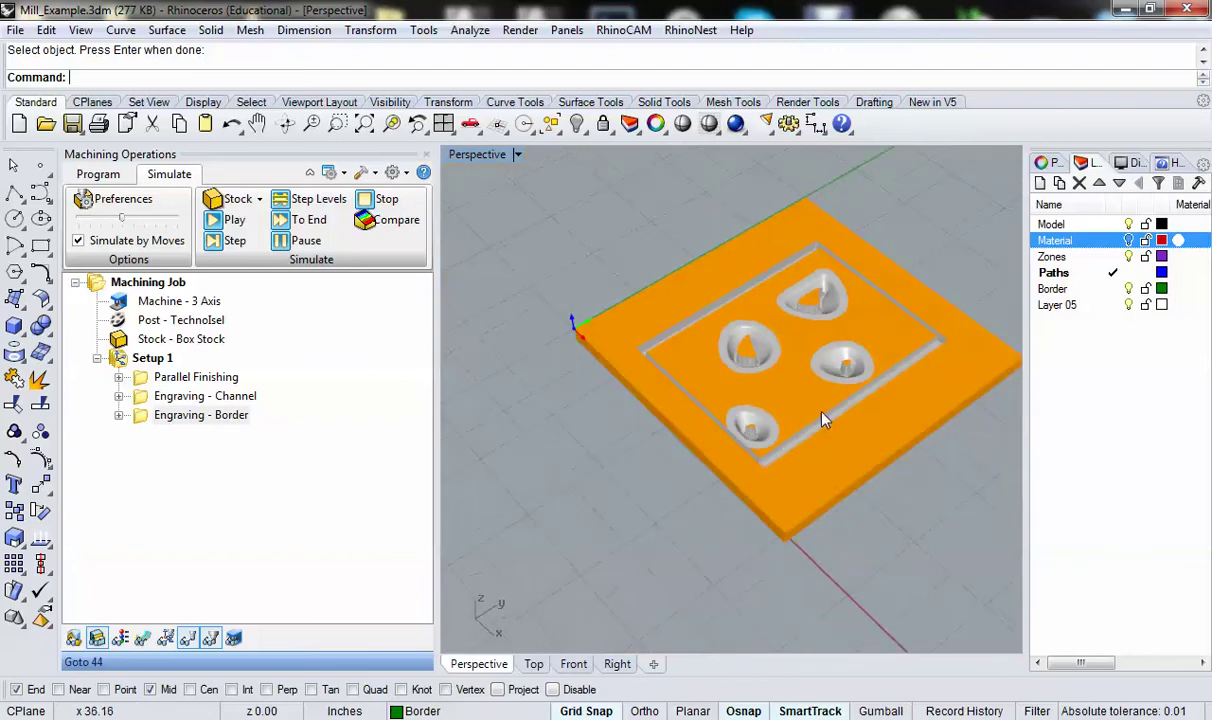
scroll(880, 360, up, 6)
scroll(929, 375, down, 2)
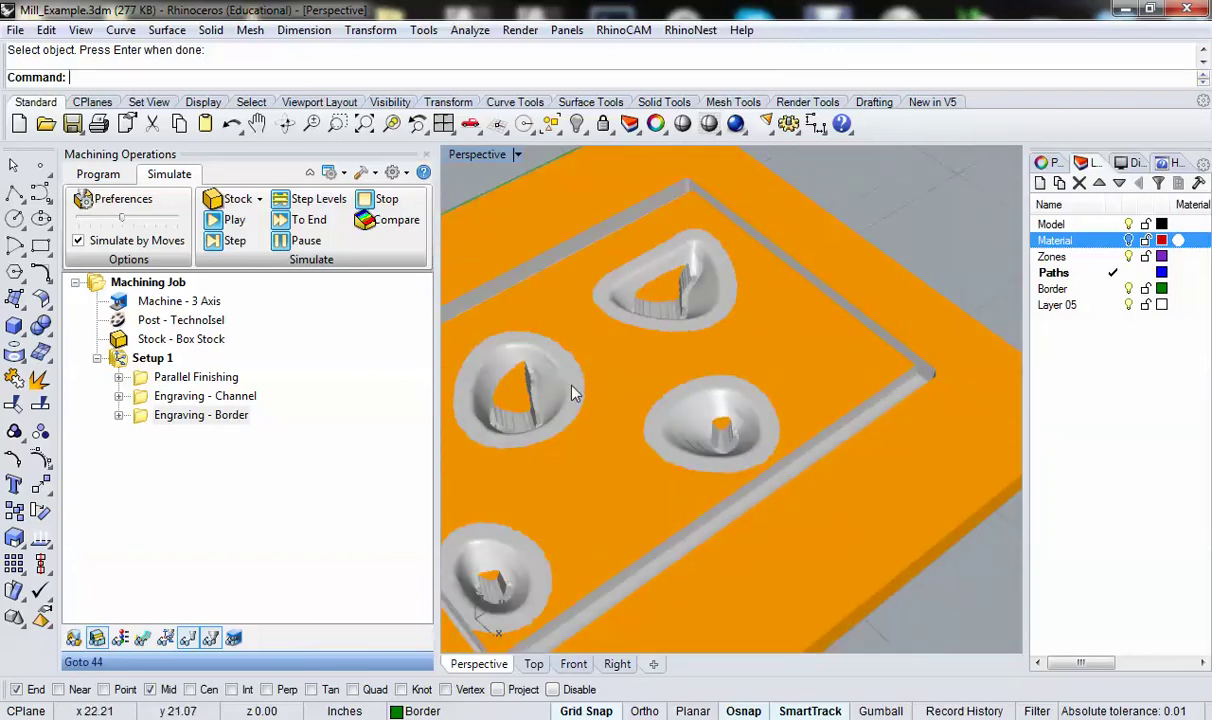
Step: Review the machining information of the Engraving - Channel and Engraving - Border operations, including their tools, feeds and machine times
right_click(146, 400)
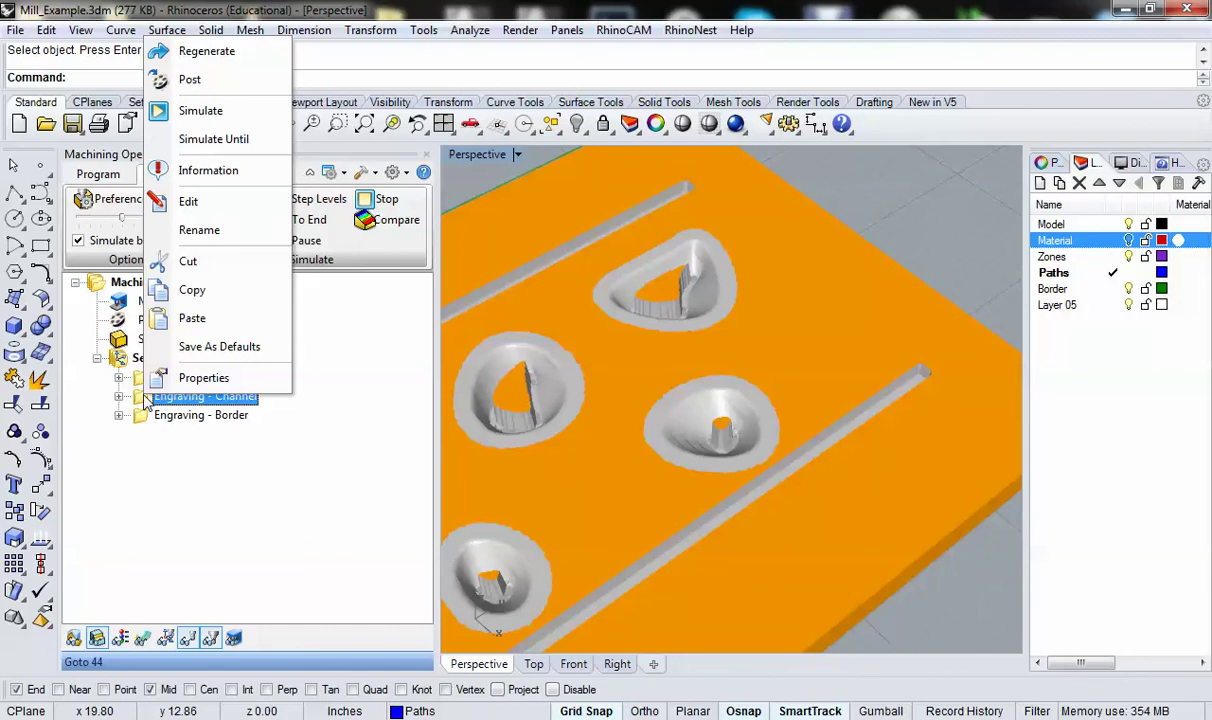
click(229, 171)
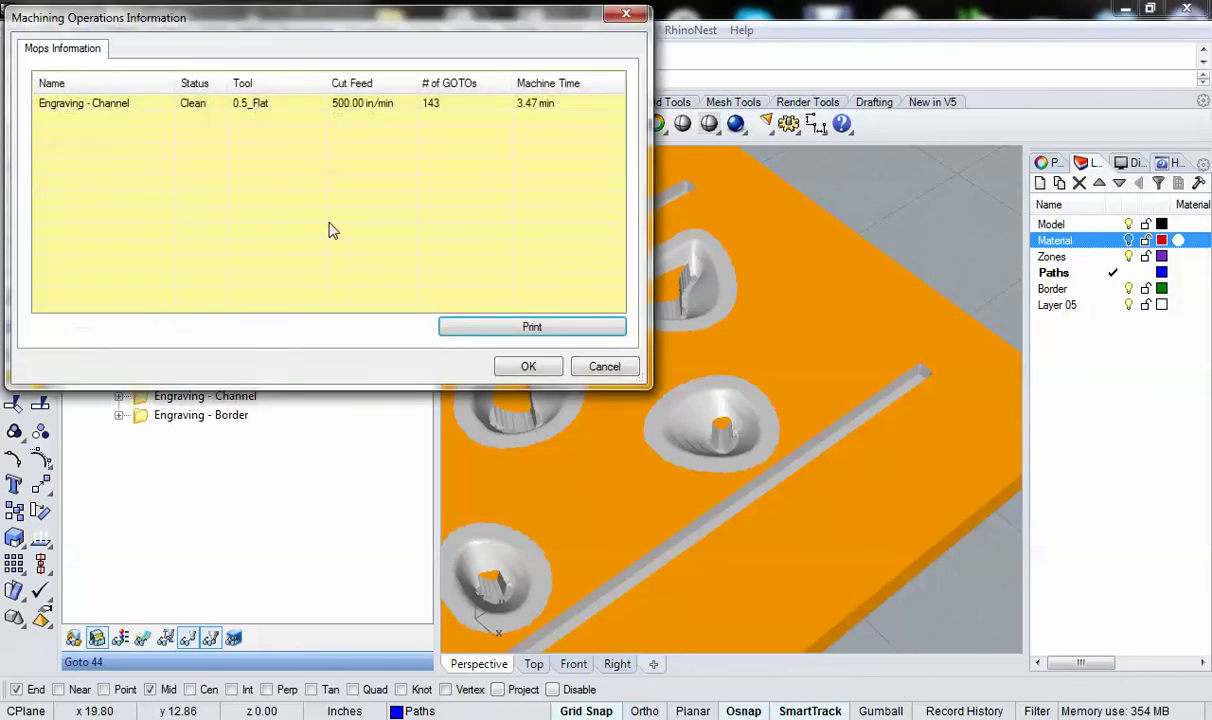
click(530, 366)
right_click(145, 414)
click(207, 192)
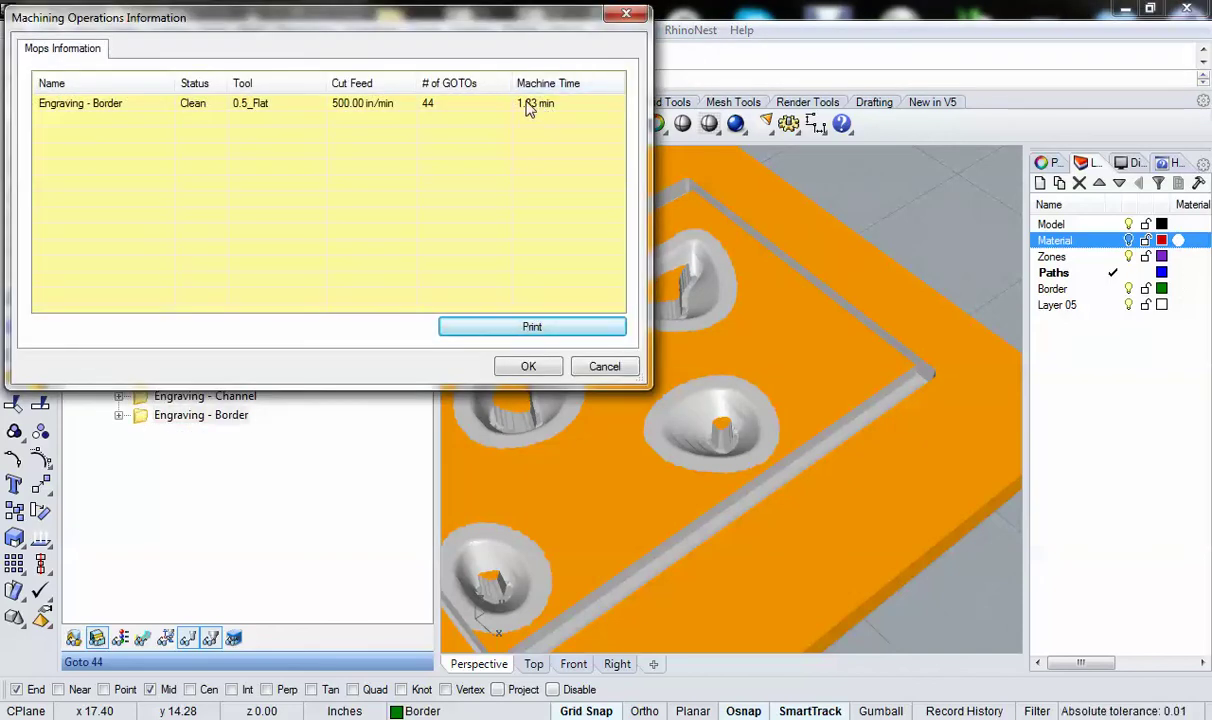
click(527, 367)
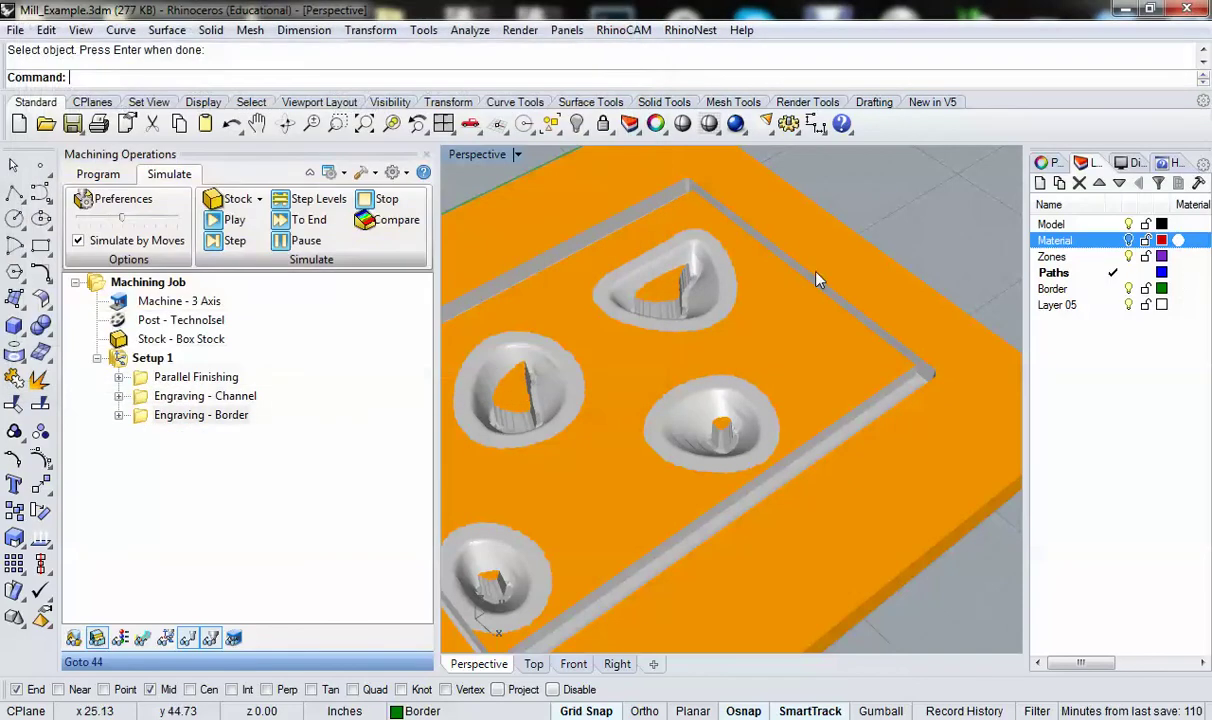
Step: Post Setup 1 to the Desktop with the TechnoIsel post as an .nc file named with the surname followed by _1_of6
right_drag(760, 298, 725, 333)
scroll(690, 232, down, 5)
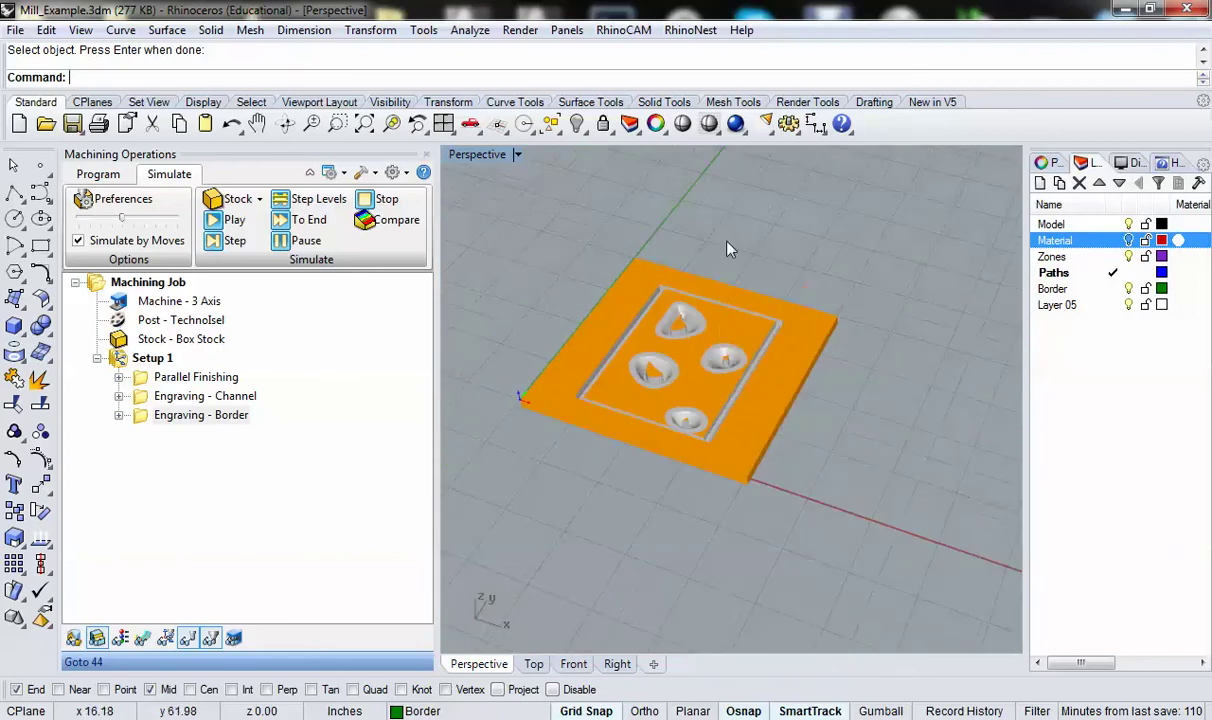
right_drag(690, 232, 455, 390)
right_drag(573, 342, 655, 380)
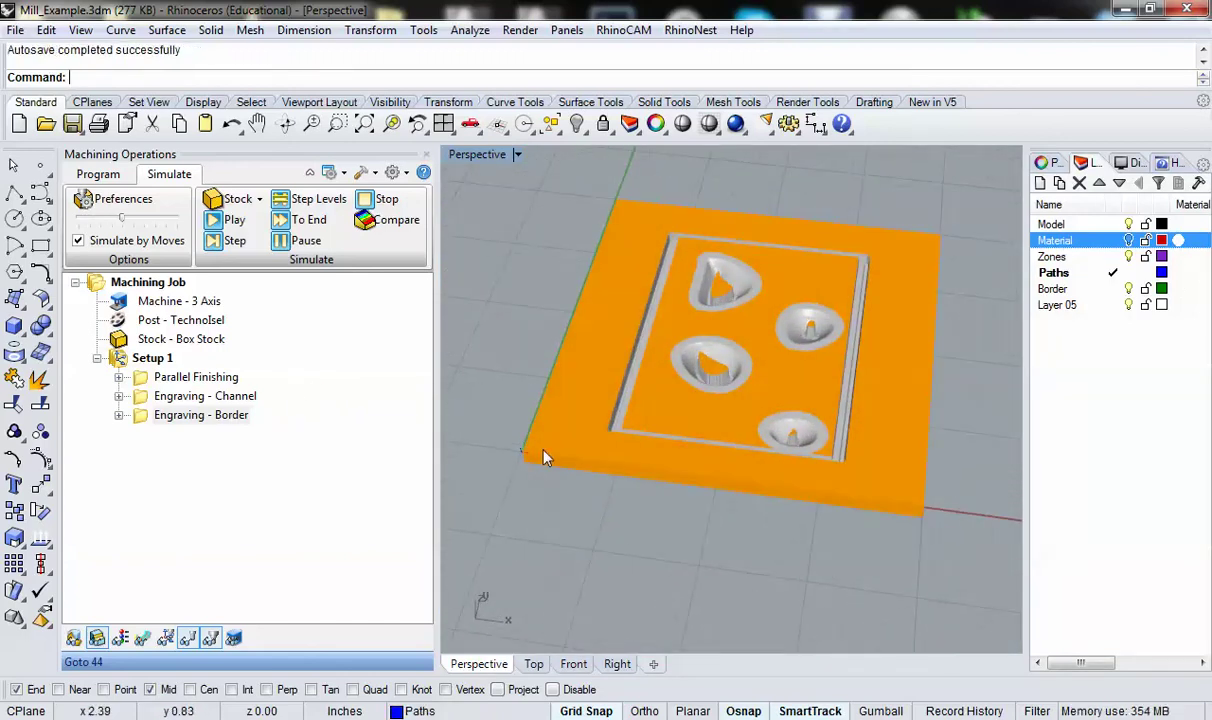
click(119, 362)
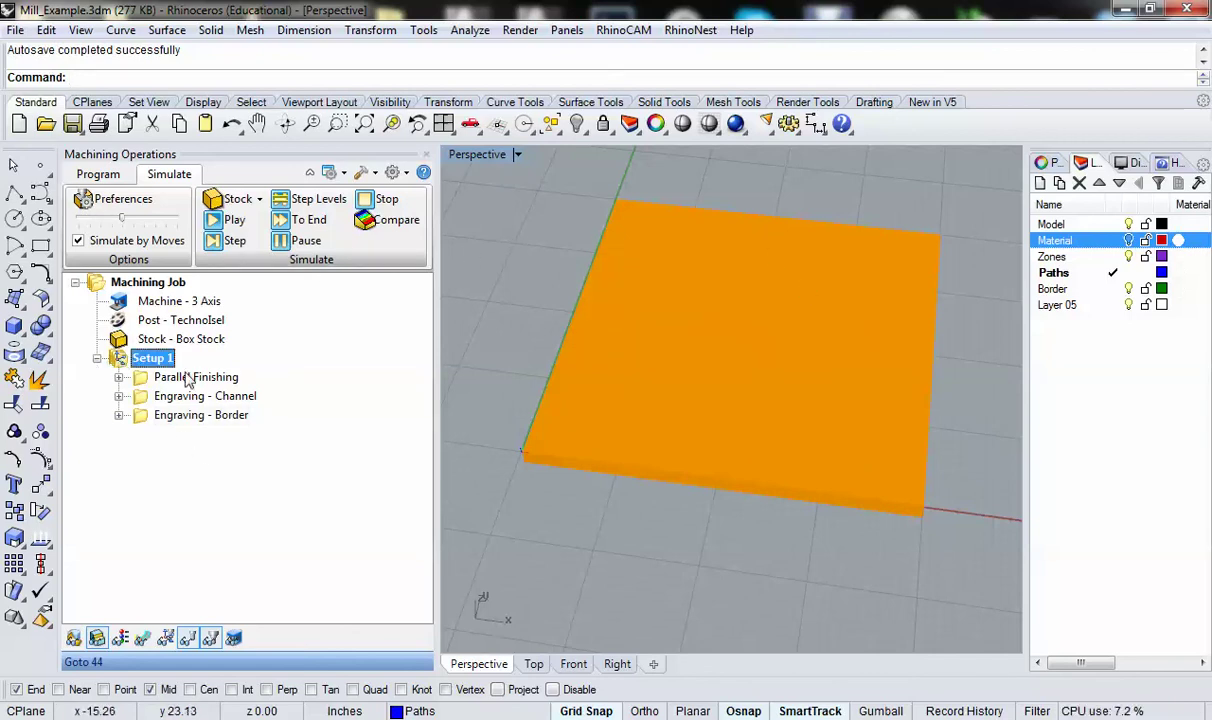
right_click(121, 362)
click(167, 398)
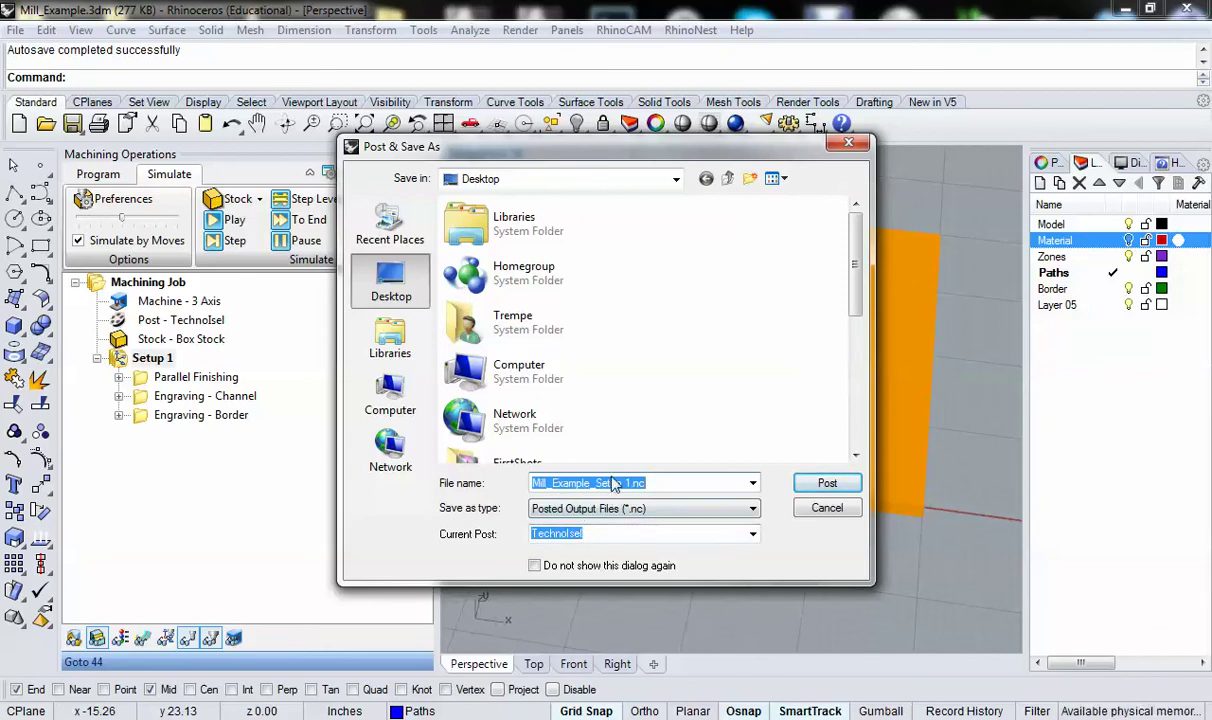
drag(632, 484, 484, 490)
text(Trempe)
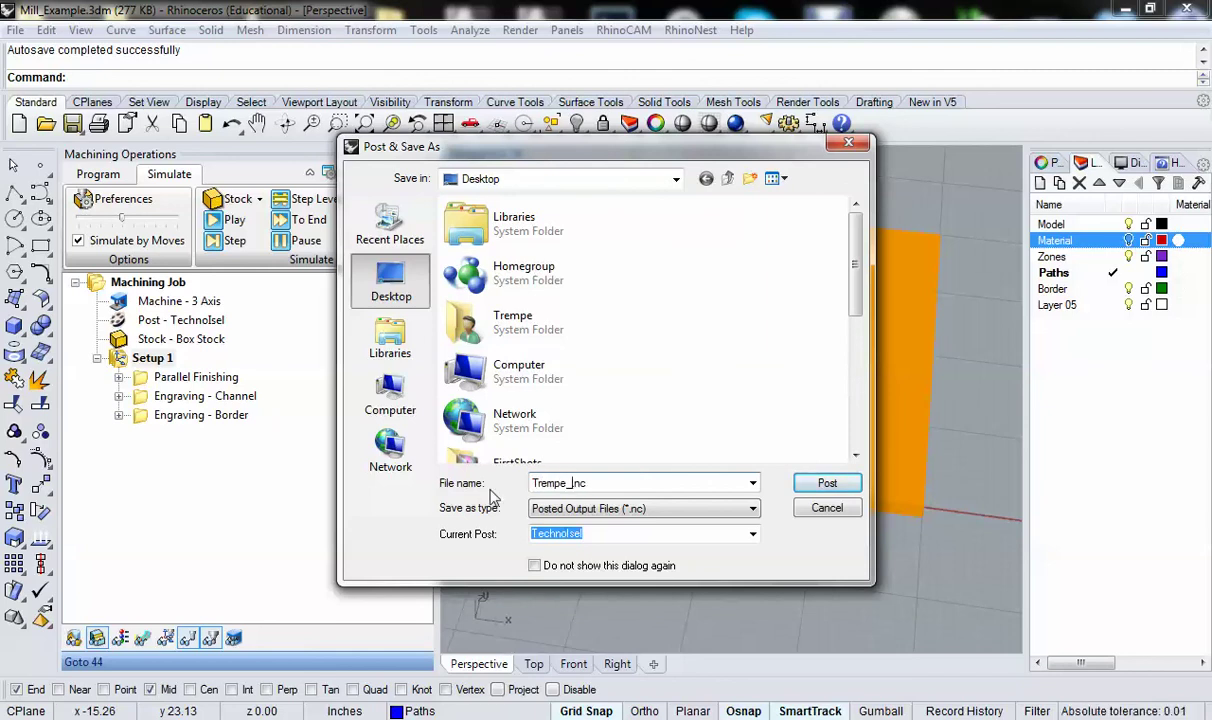
text(_1_of6)
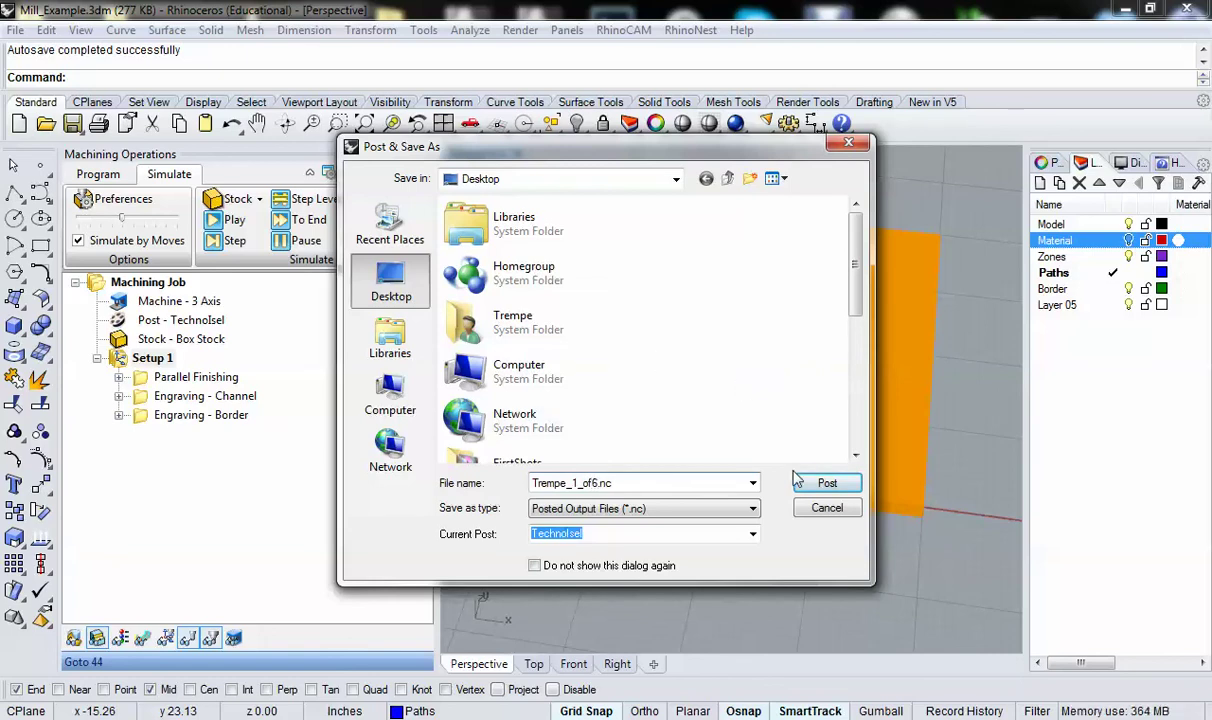
click(827, 483)
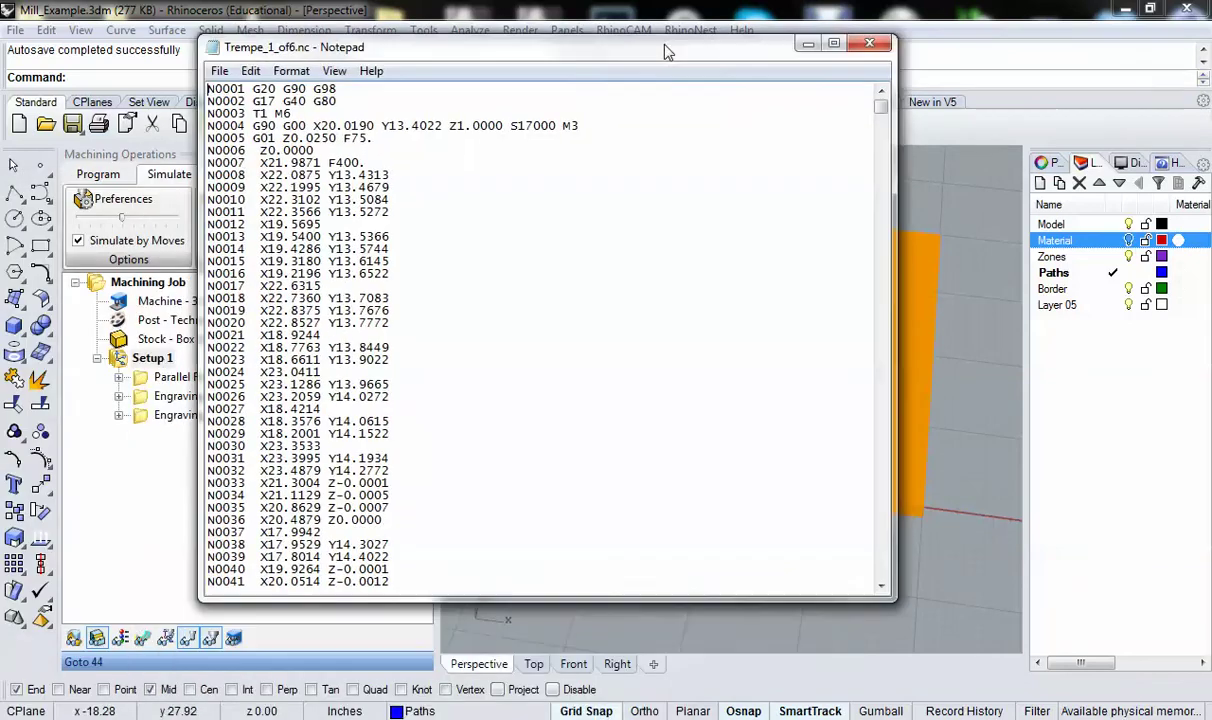
Step: Examine the posted G-code lines of the .nc file in an enlarged Notepad window and close the file
drag(629, 18, 656, 0)
scroll(214, 297, down, 17)
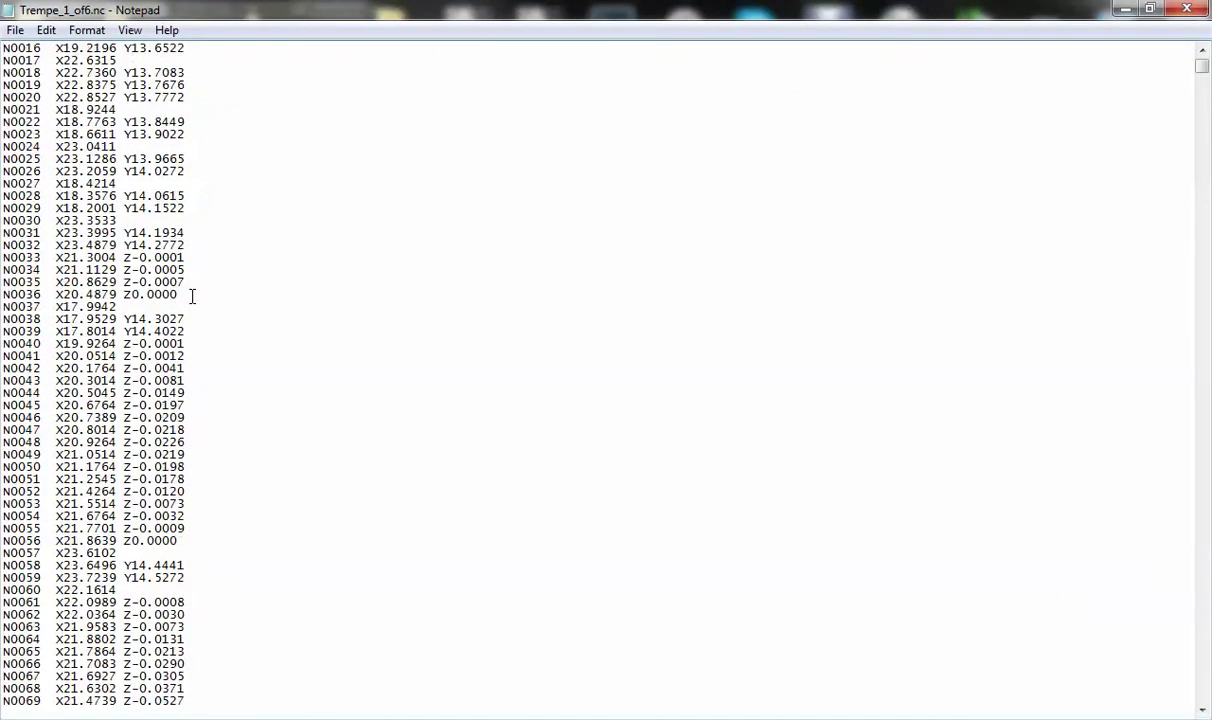
scroll(216, 297, up, 17)
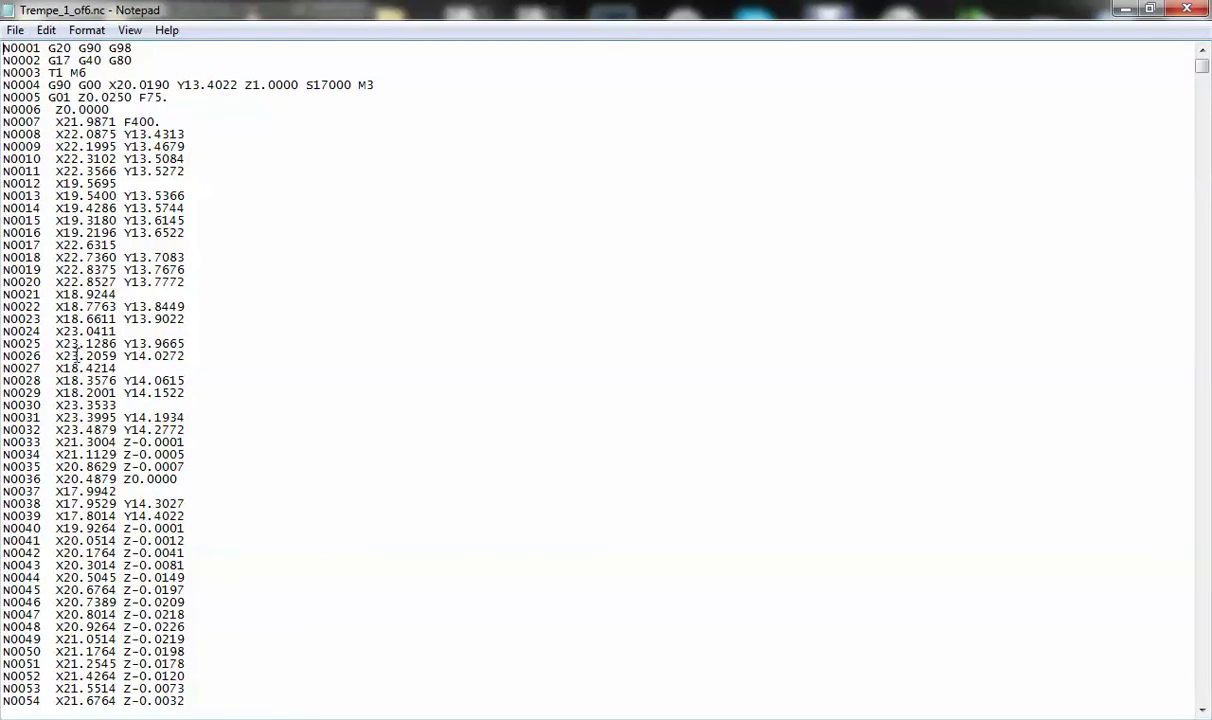
scroll(53, 334, down, 20)
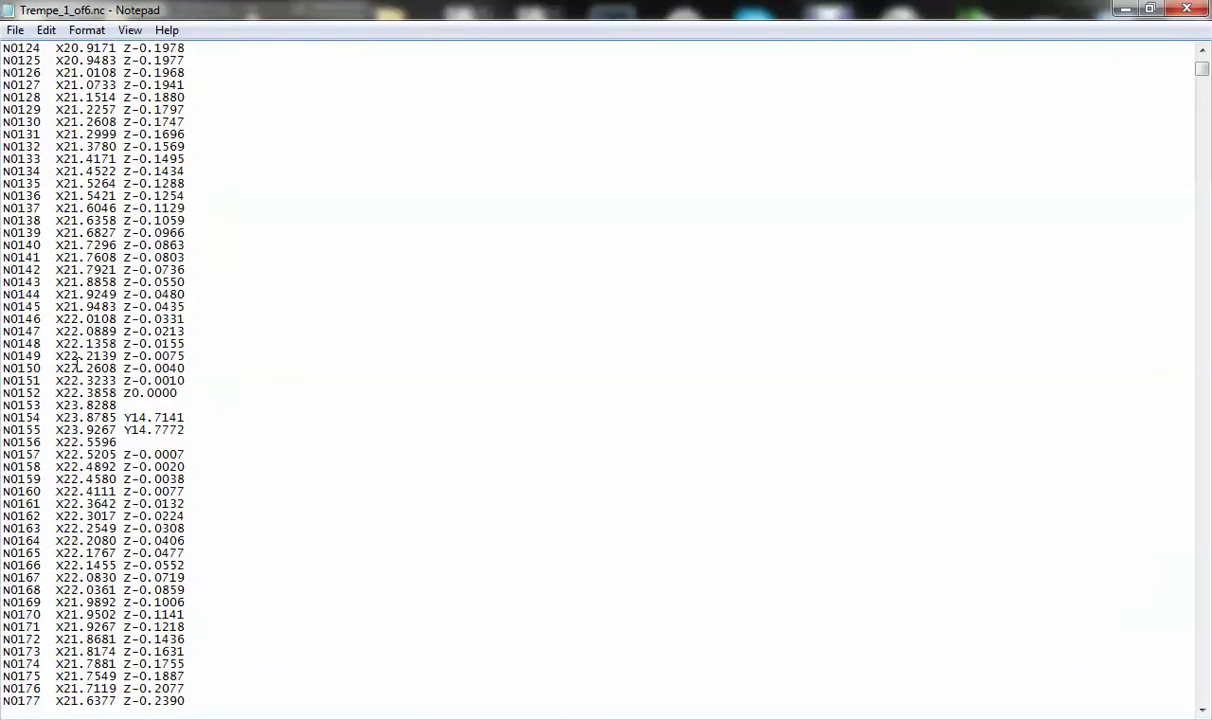
scroll(105, 410, down, 20)
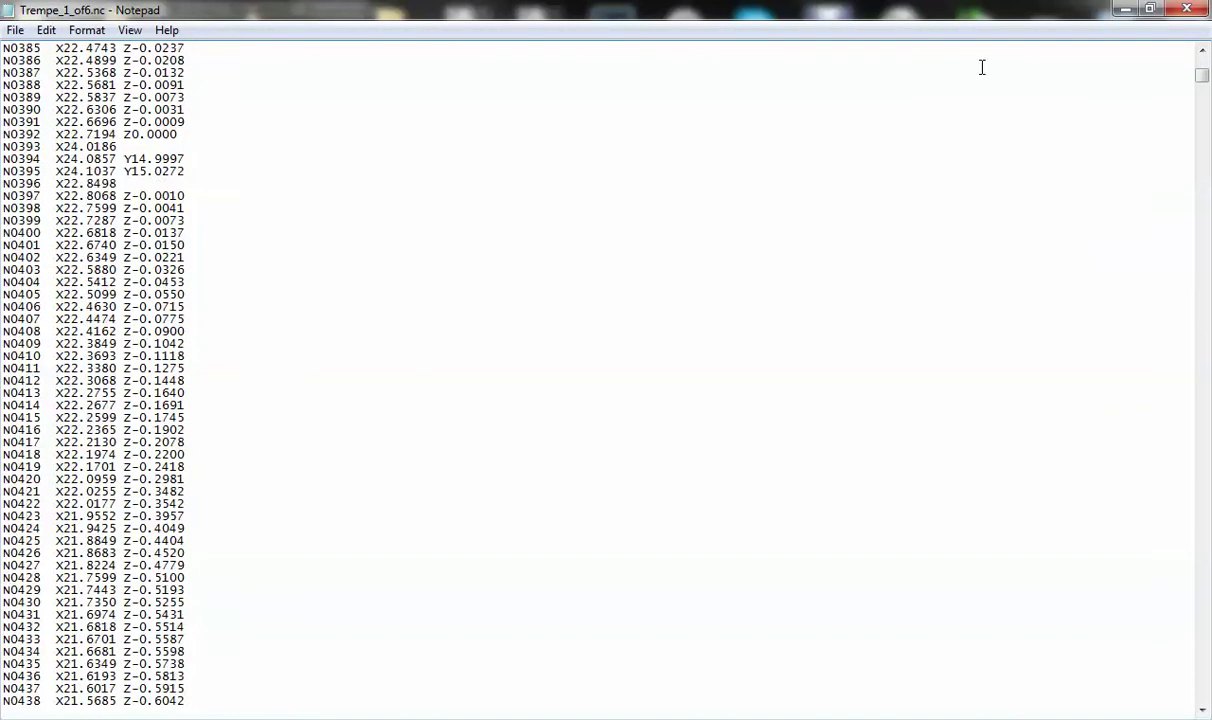
click(1189, 9)
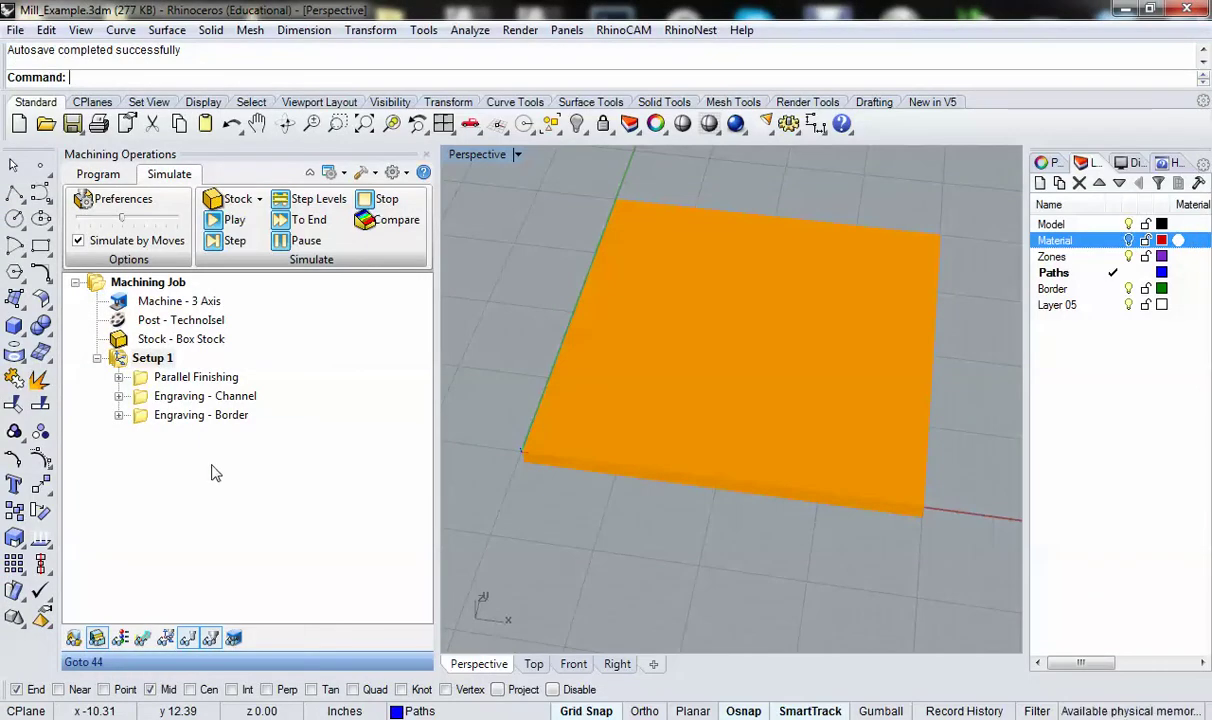
click(145, 385)
right_click(144, 381)
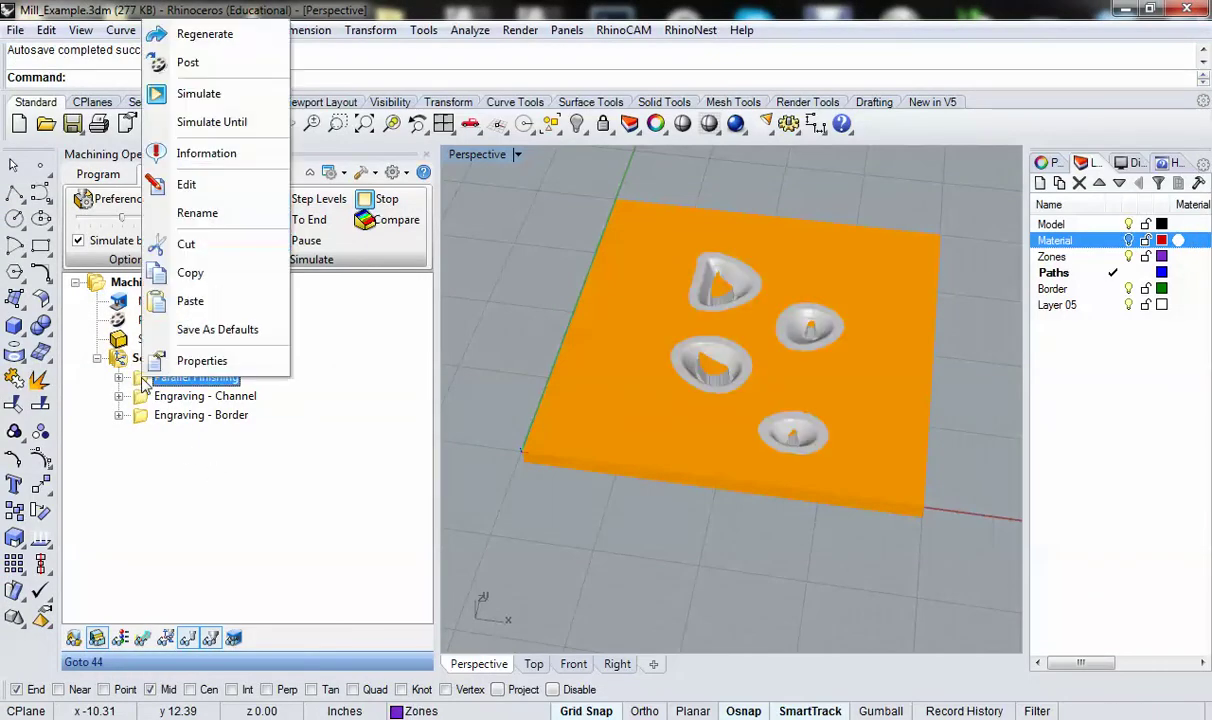
click(213, 62)
click(188, 377)
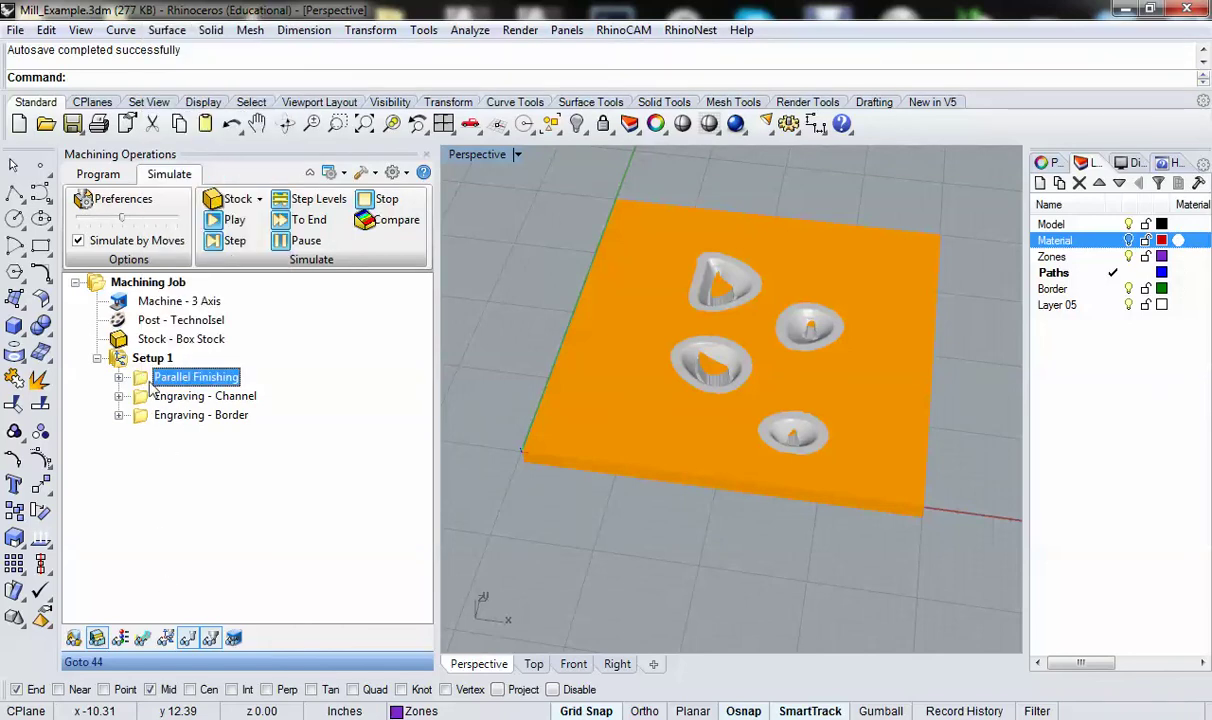
right_click(142, 377)
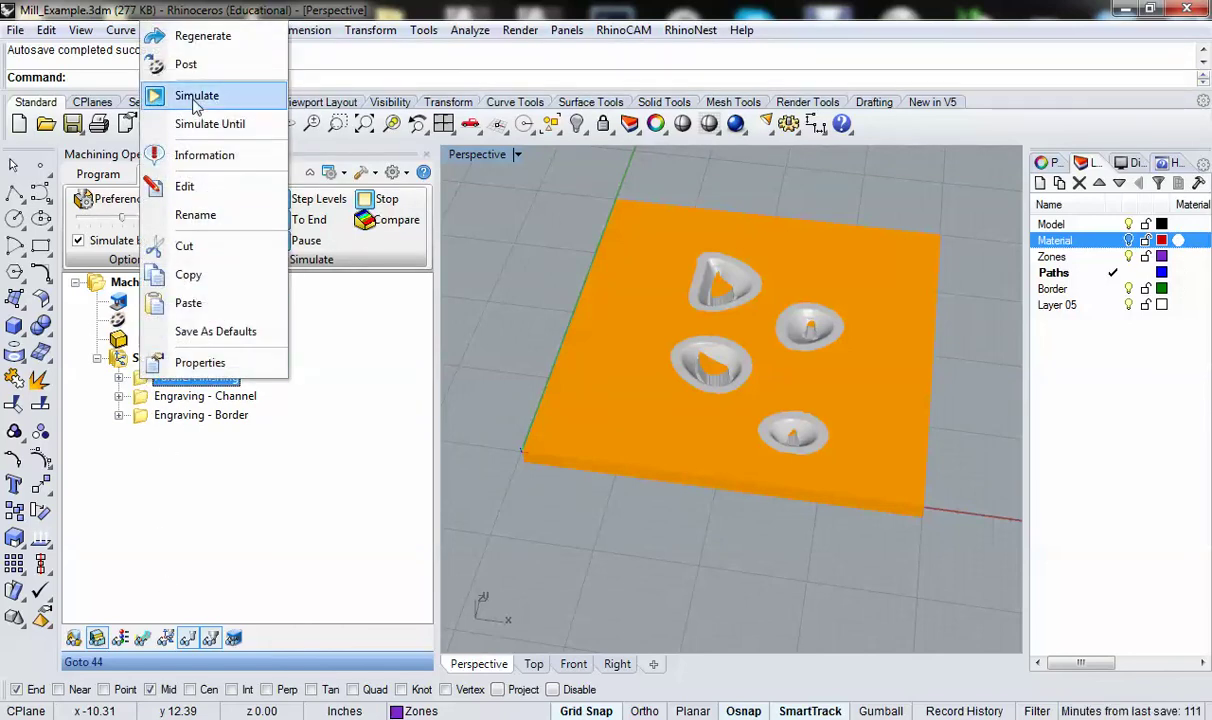
click(184, 62)
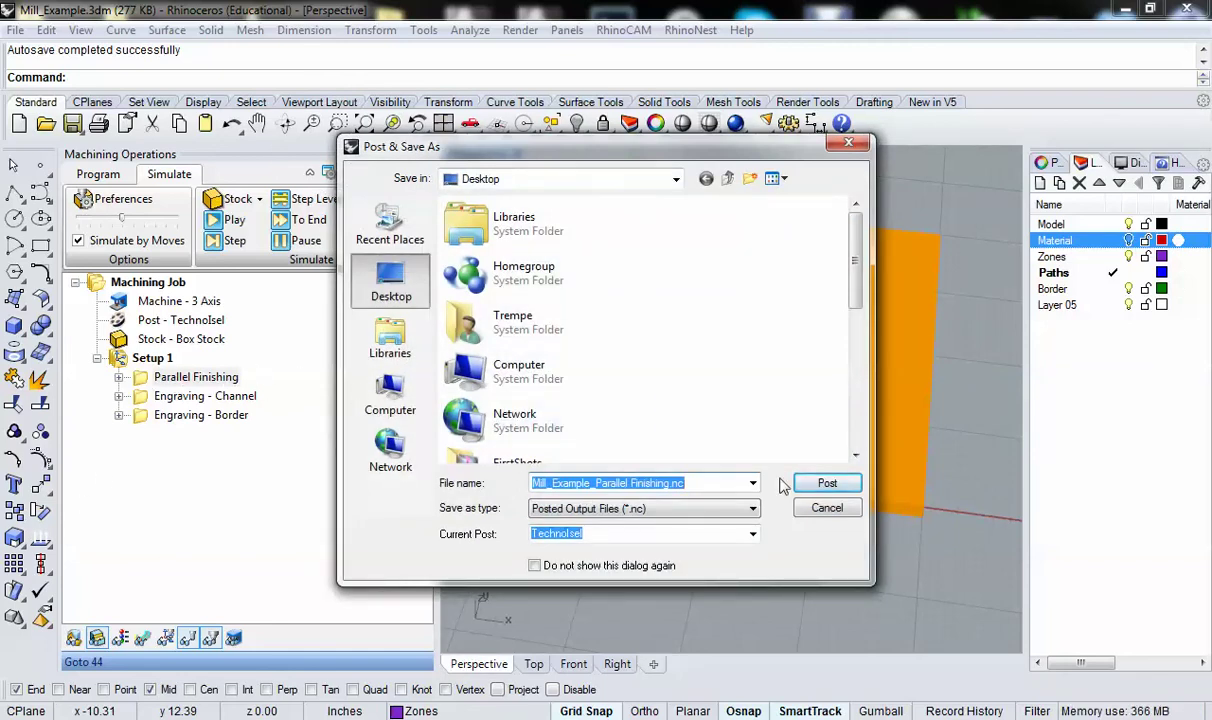
click(826, 509)
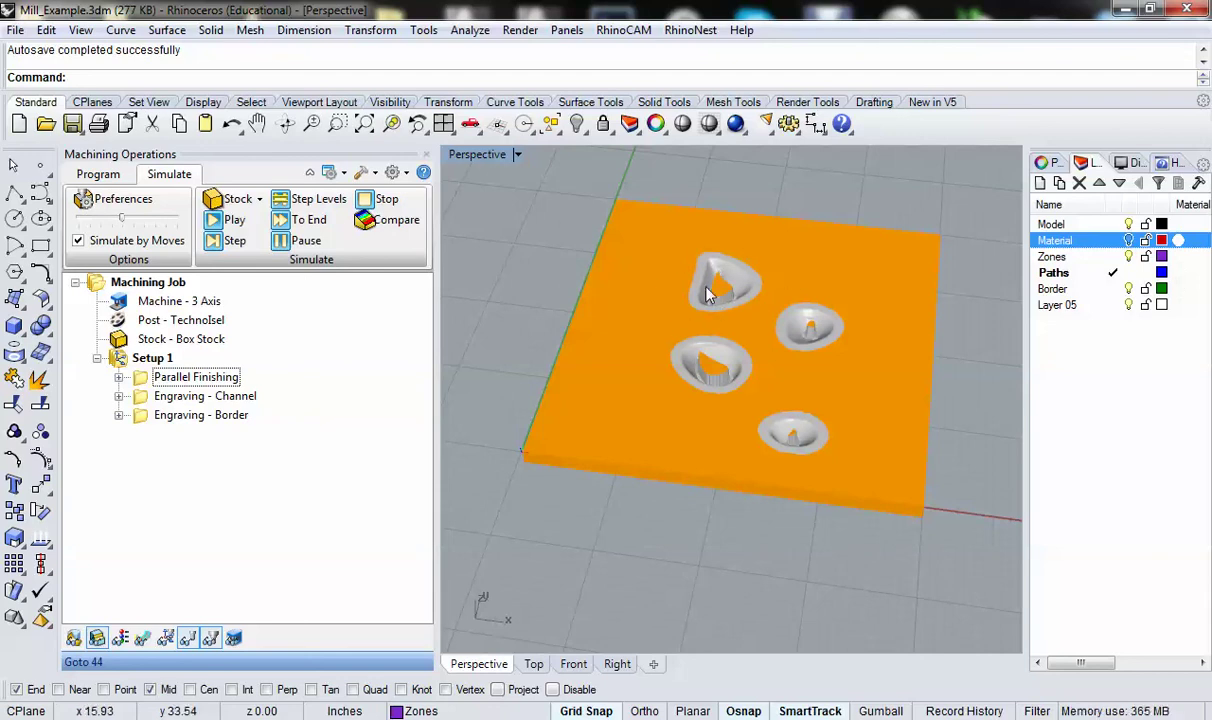
click(143, 382)
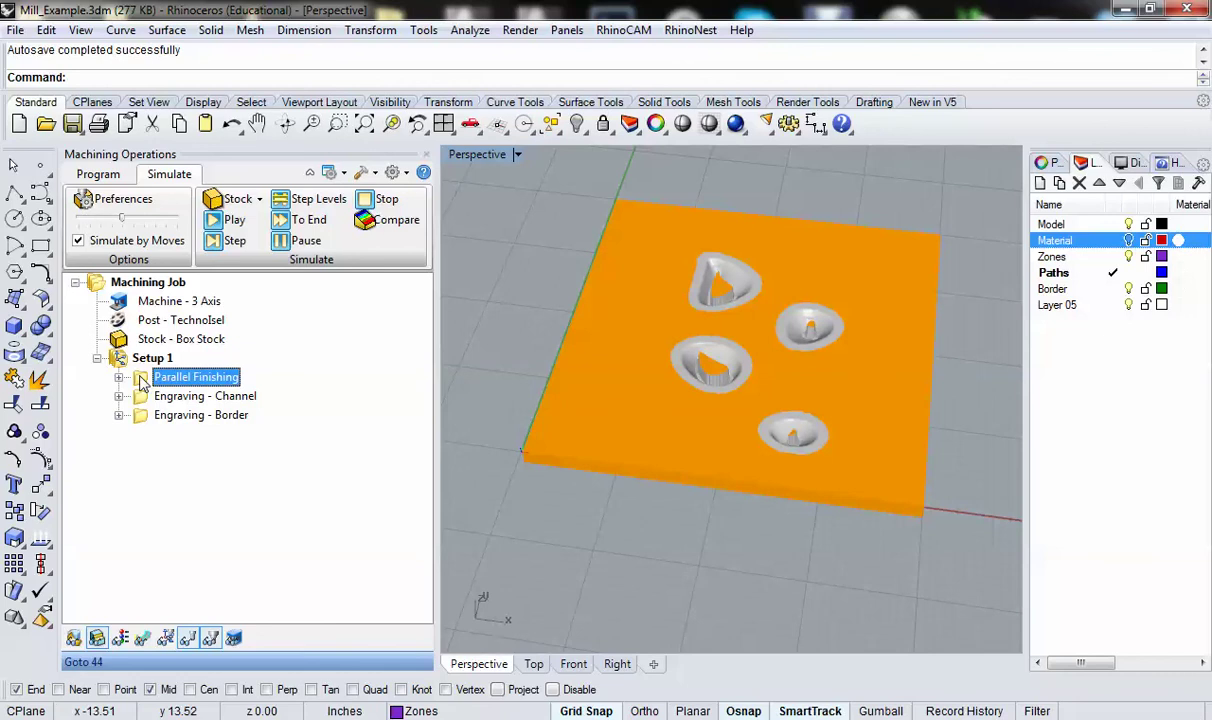
right_click(141, 383)
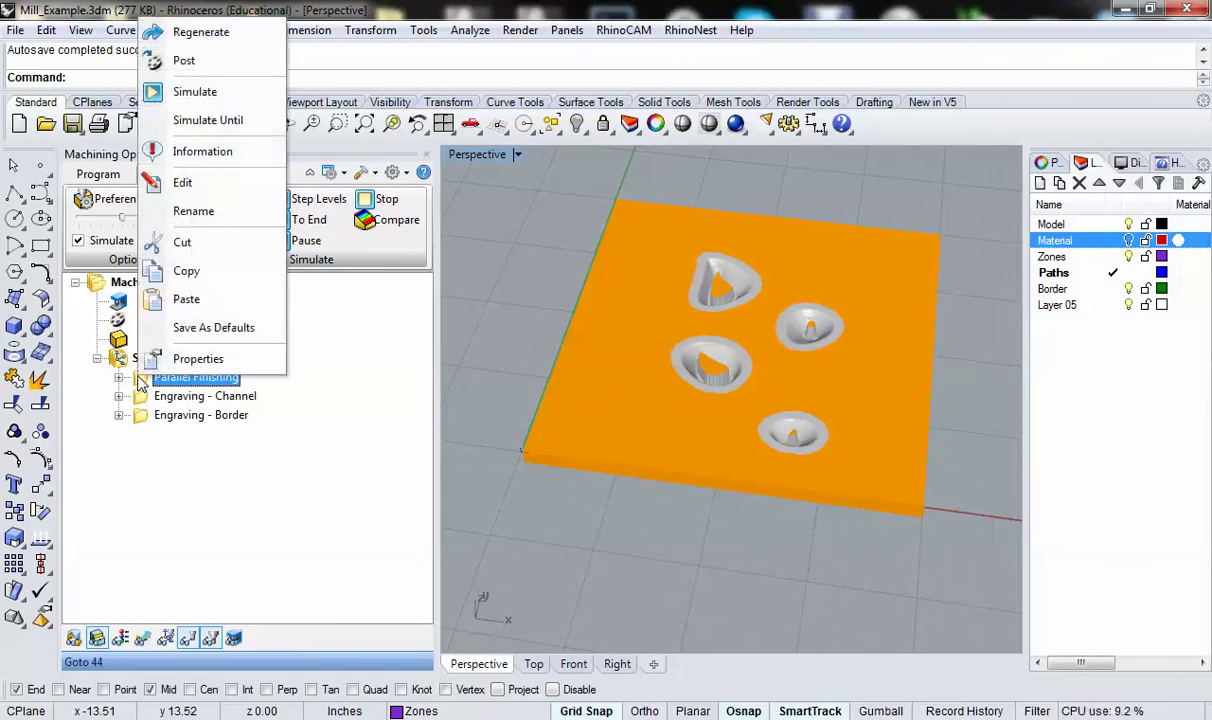
key(Escape)
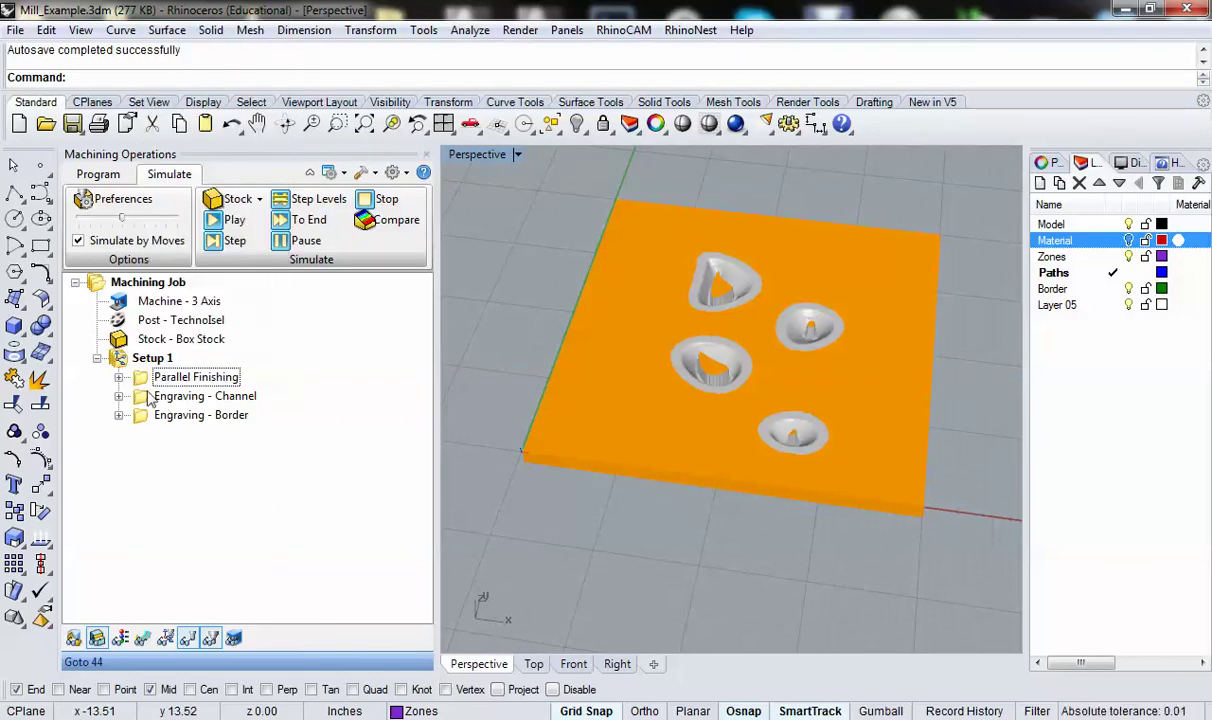
click(142, 398)
right_click(142, 402)
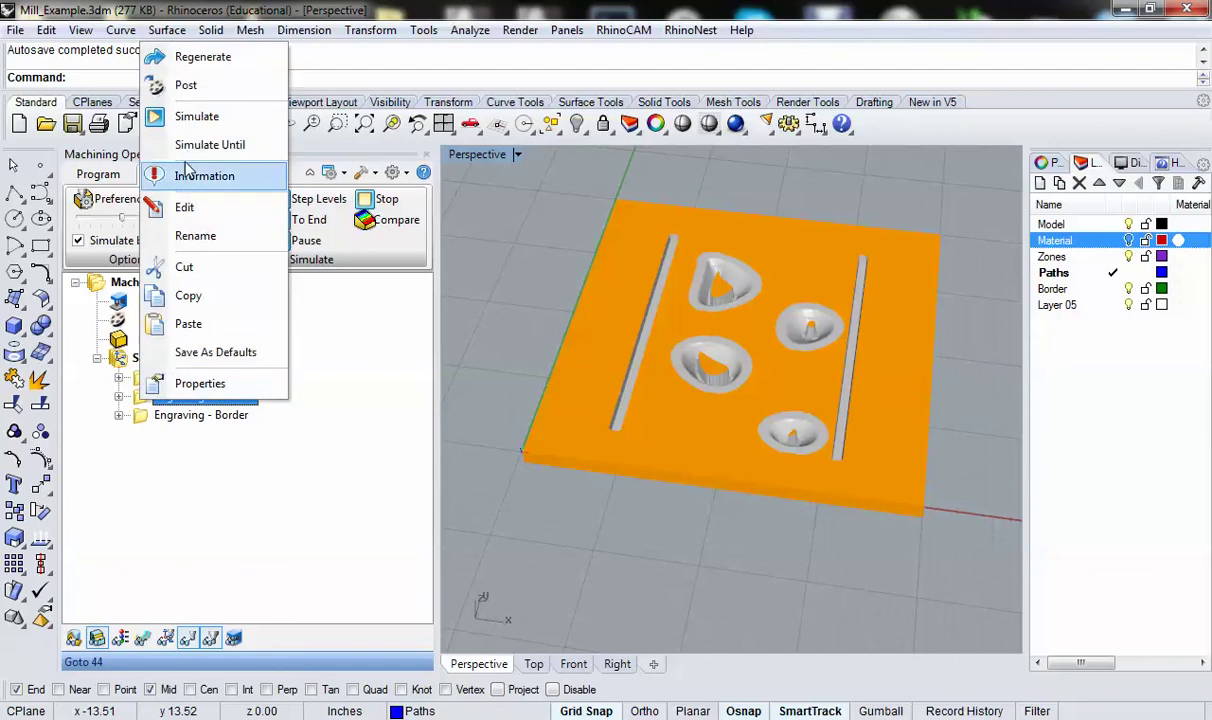
click(298, 545)
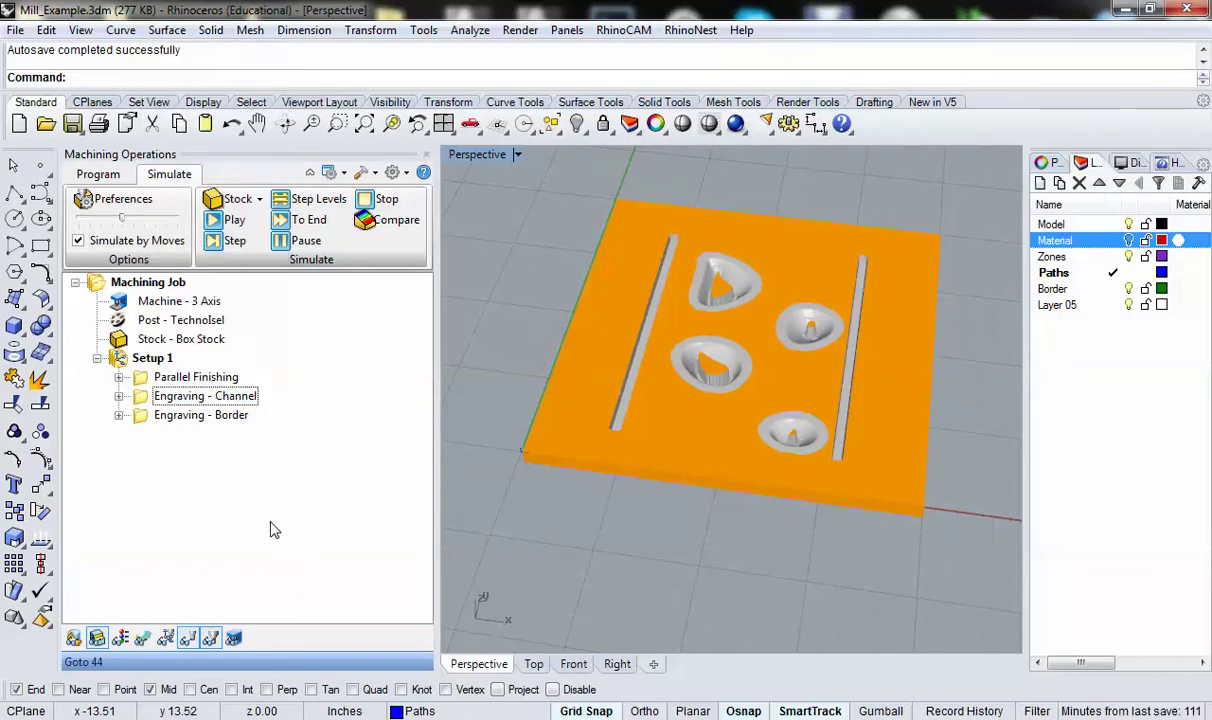
click(119, 364)
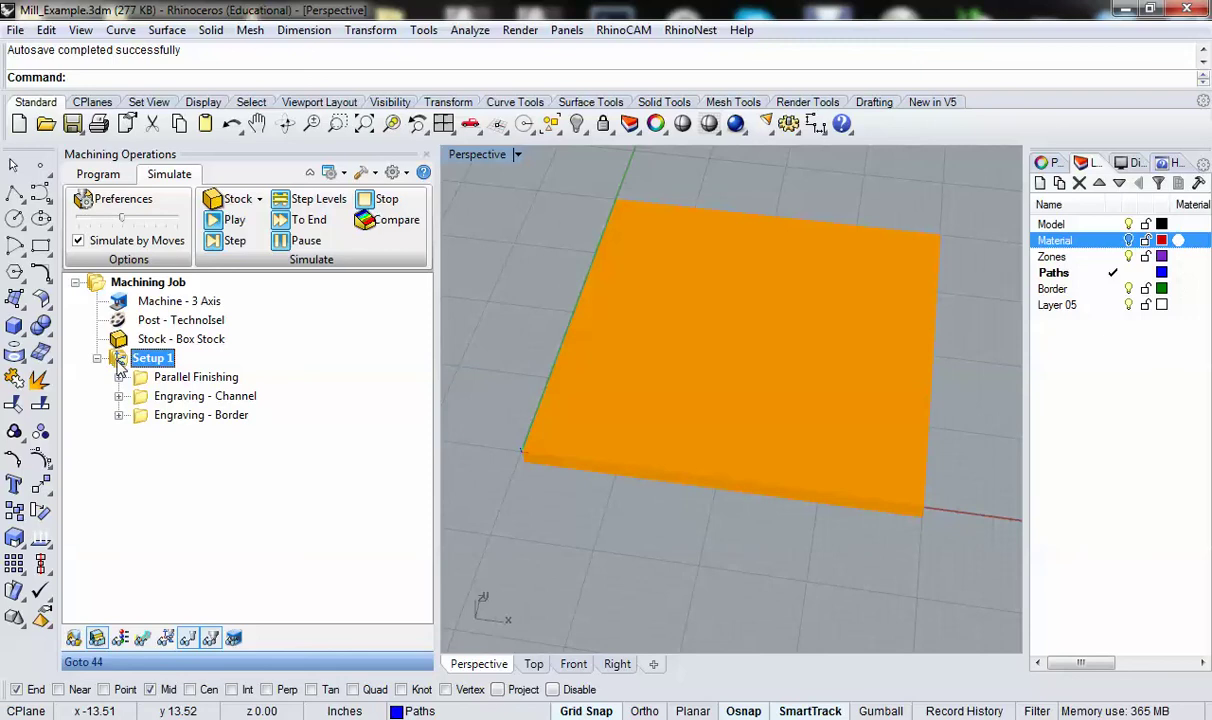
right_click(119, 364)
click(180, 403)
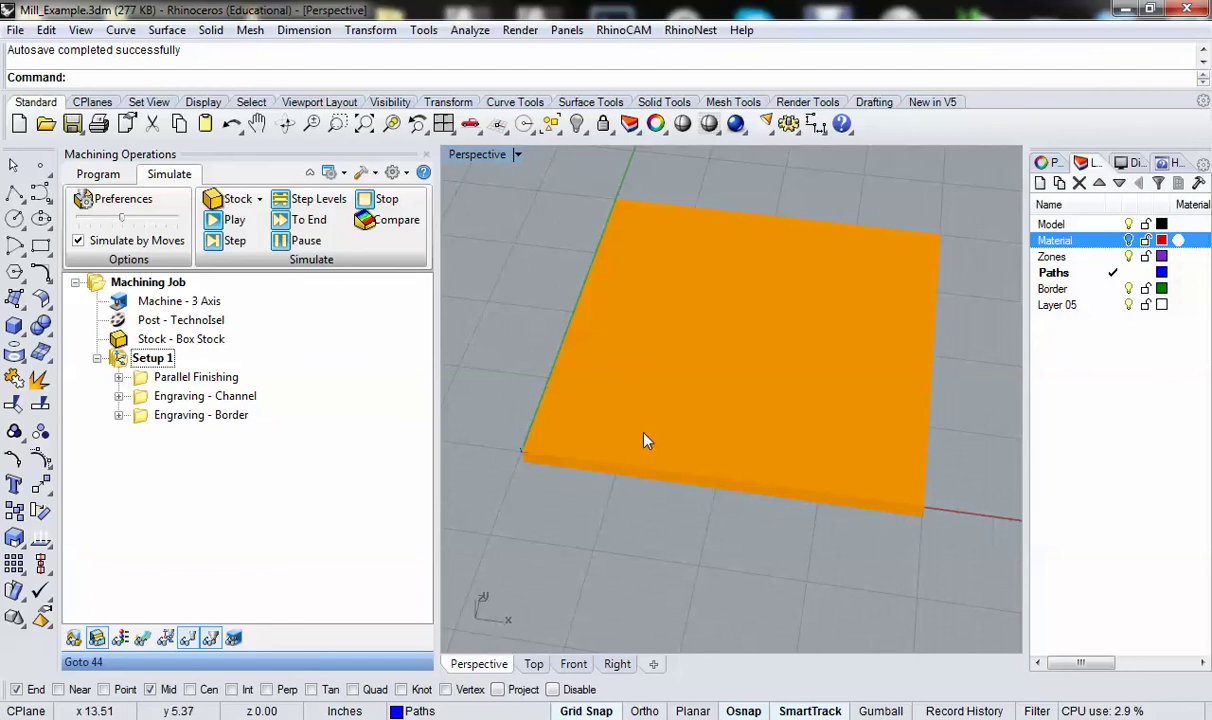
right_drag(657, 474, 665, 411)
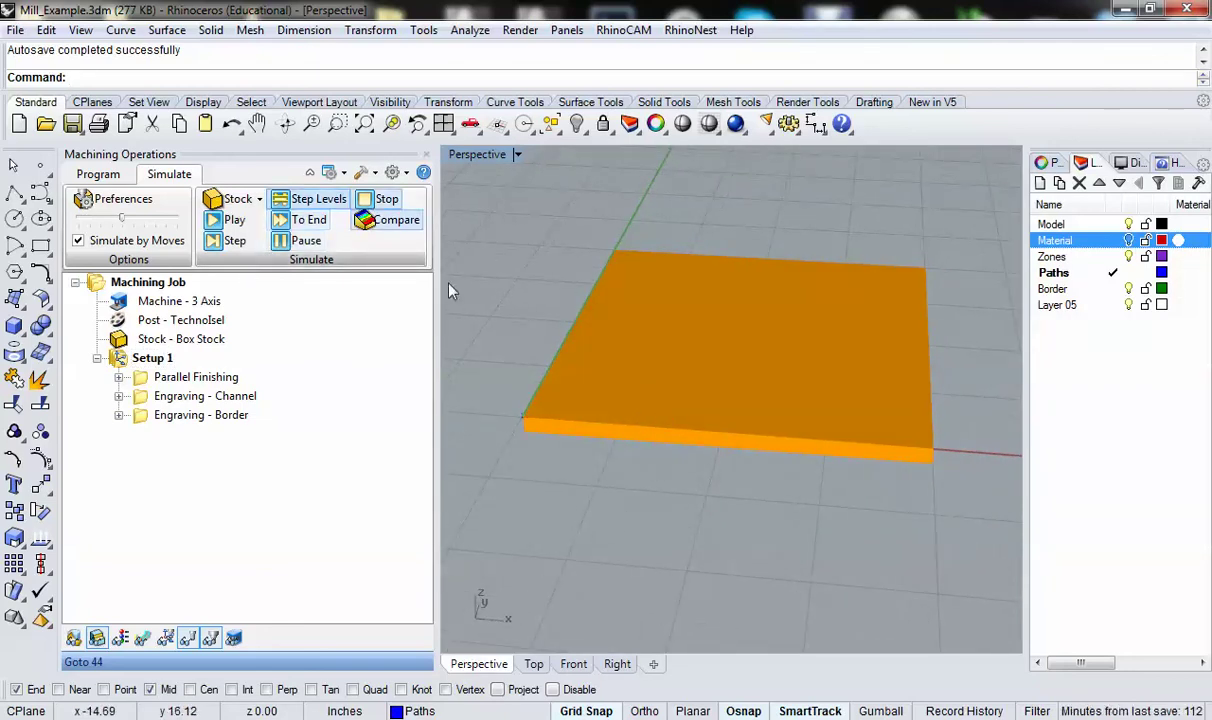
right_drag(844, 365, 841, 428)
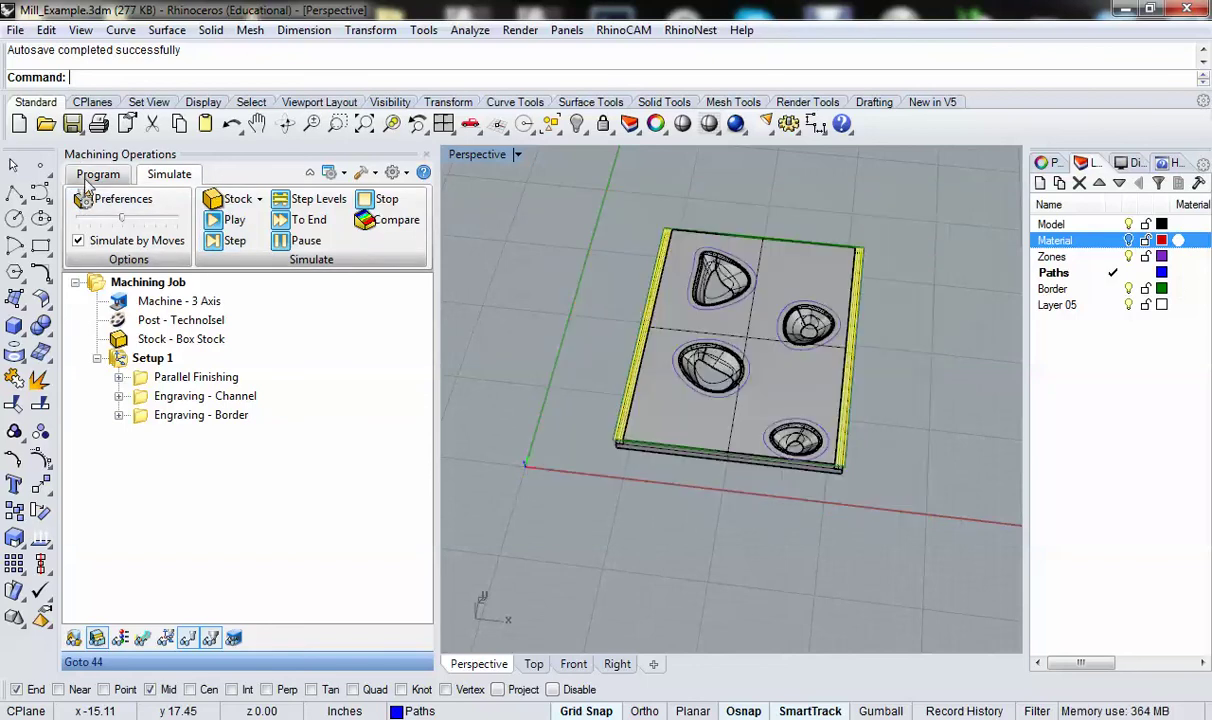
click(95, 175)
click(317, 242)
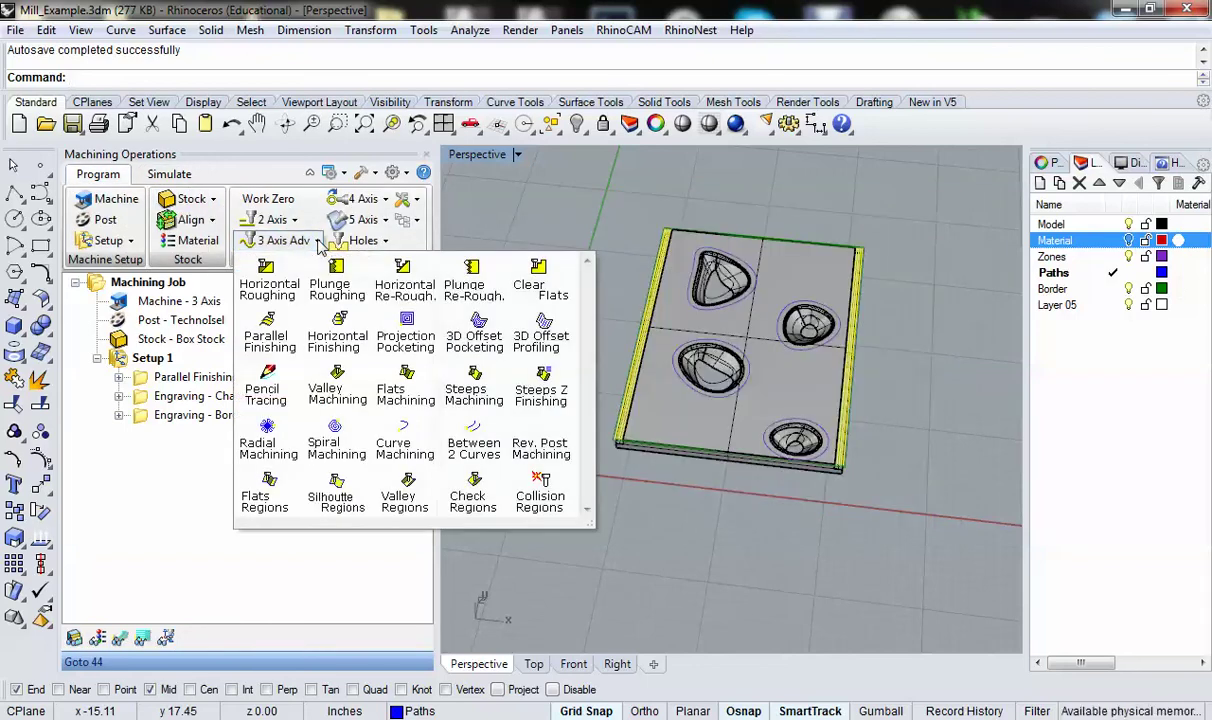
click(205, 502)
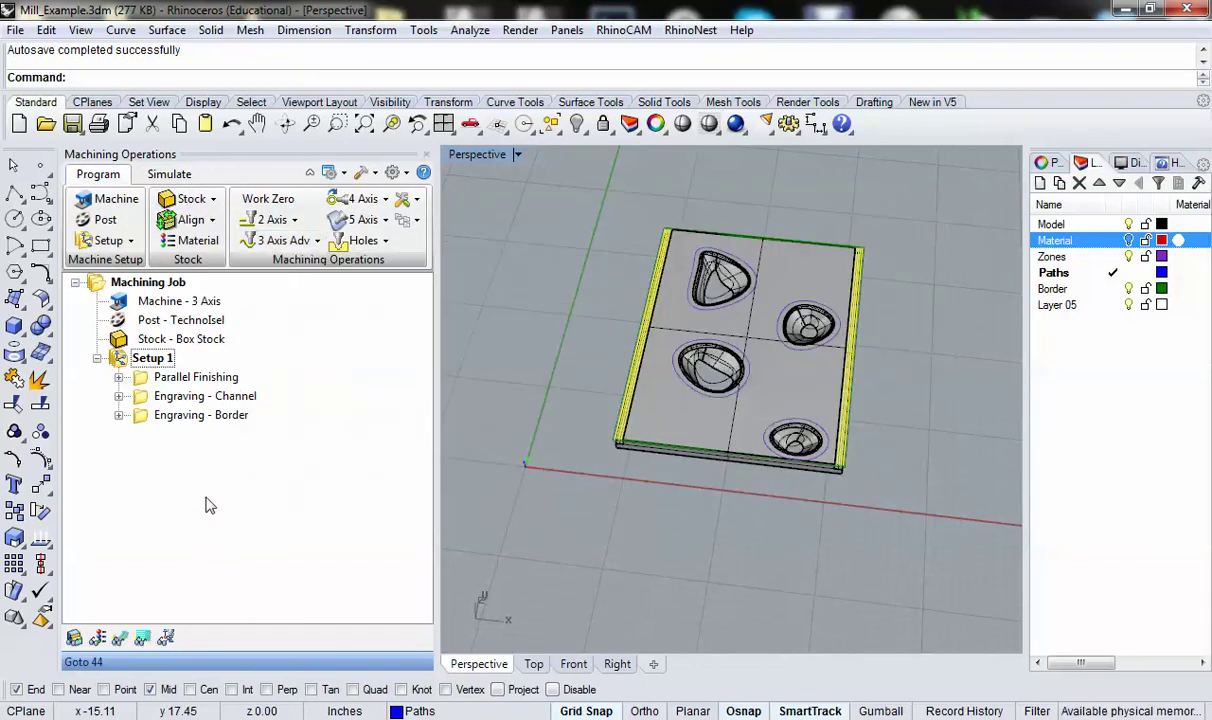
click(295, 219)
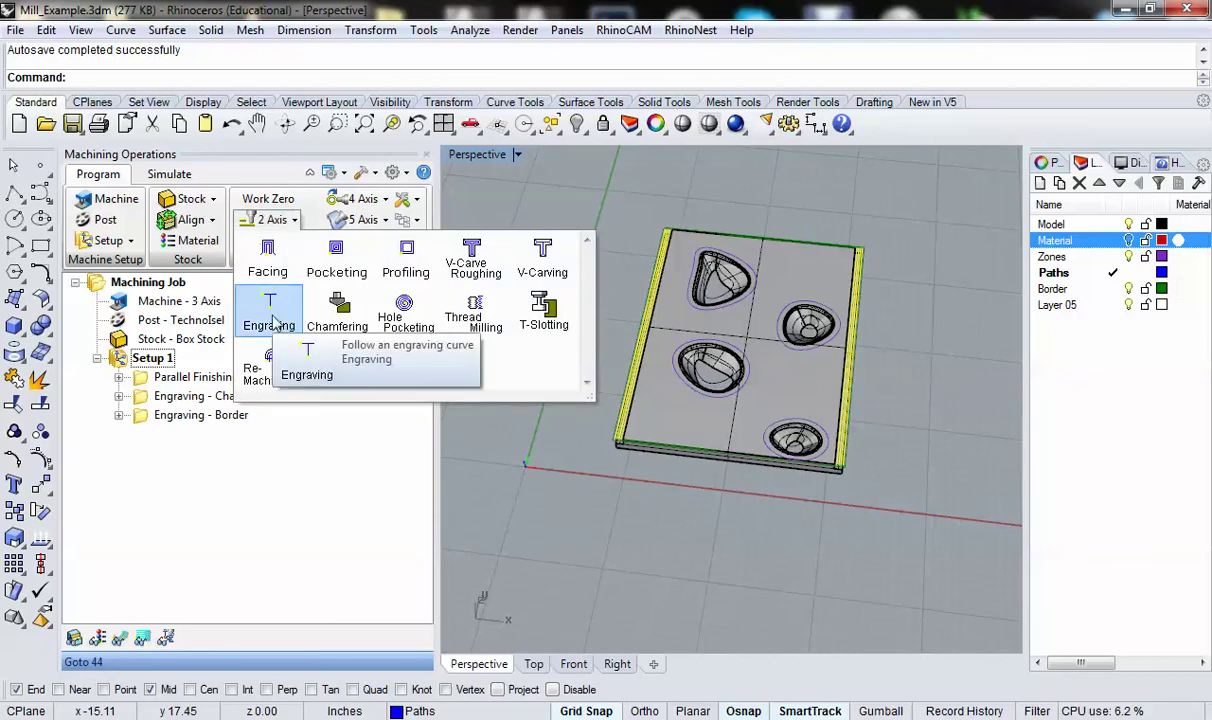
click(302, 545)
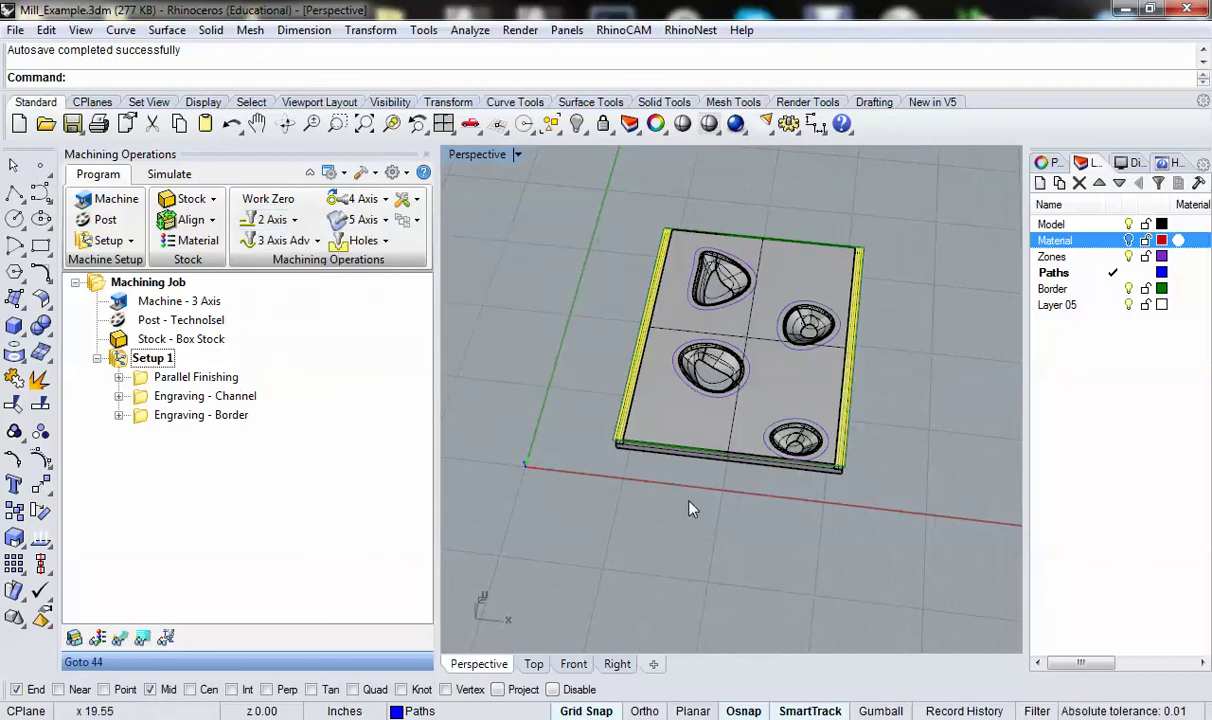
right_drag(655, 473, 648, 405)
click(551, 263)
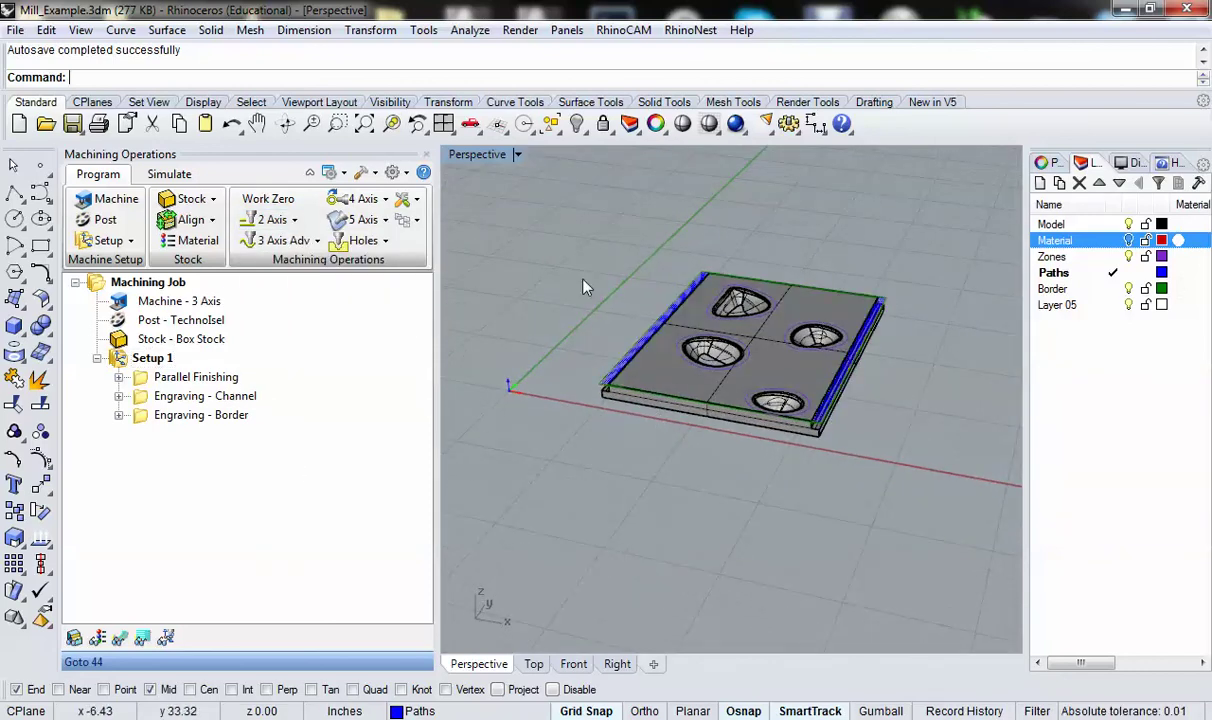
scroll(741, 325, up, 3)
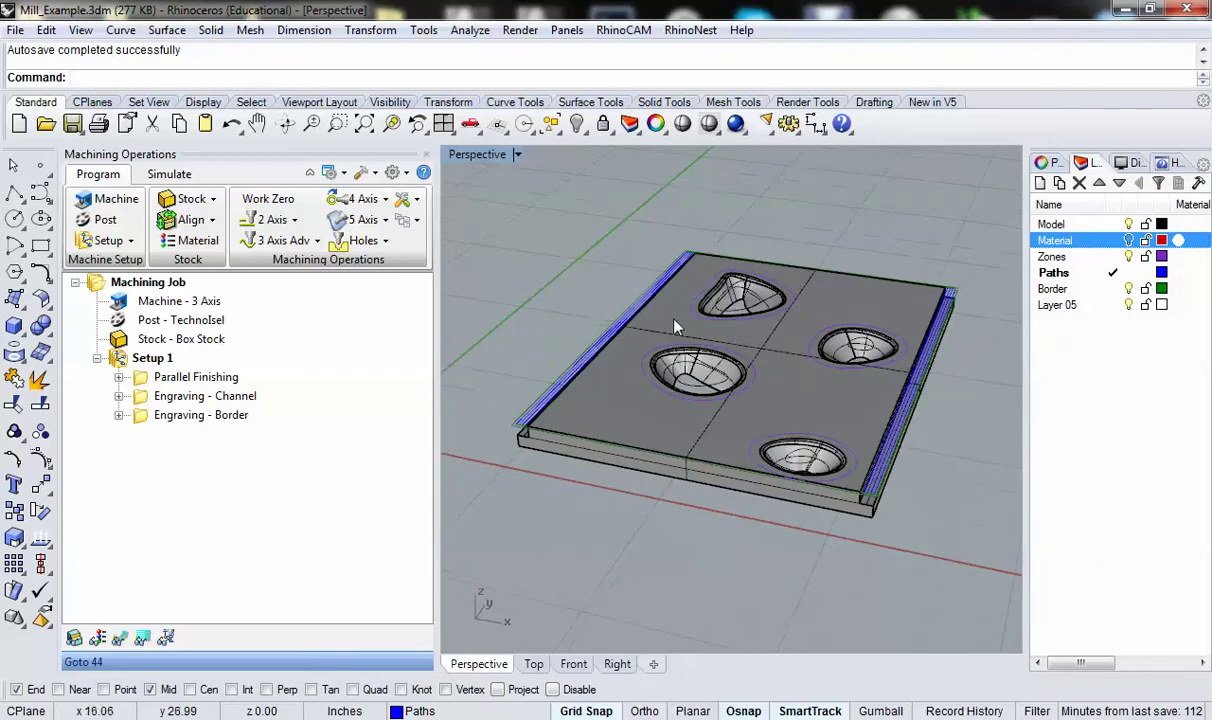